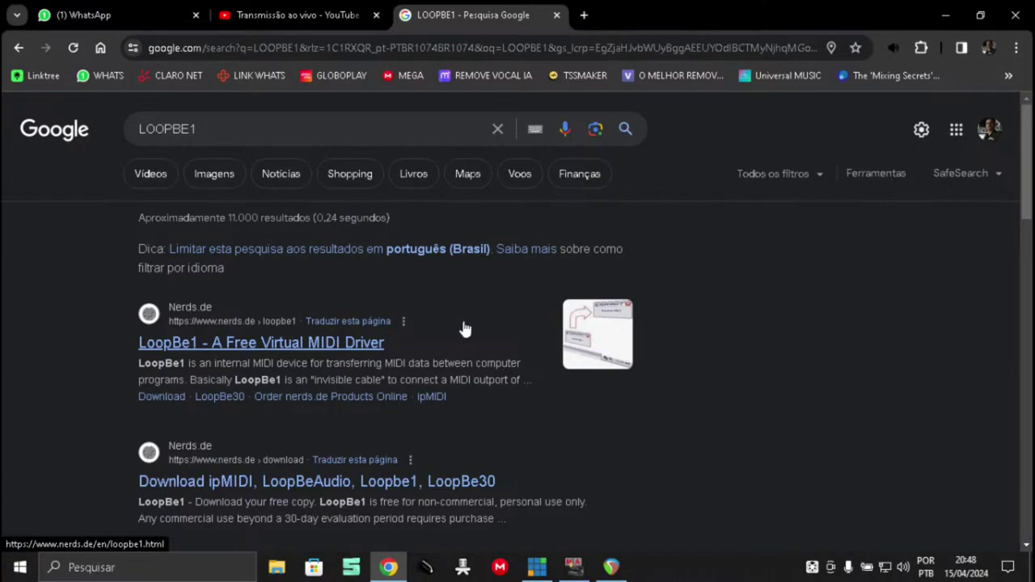
Look up the free LoopBe1 installer on the nerds.de download page, close the page and put the browser away
left_click(351, 348)
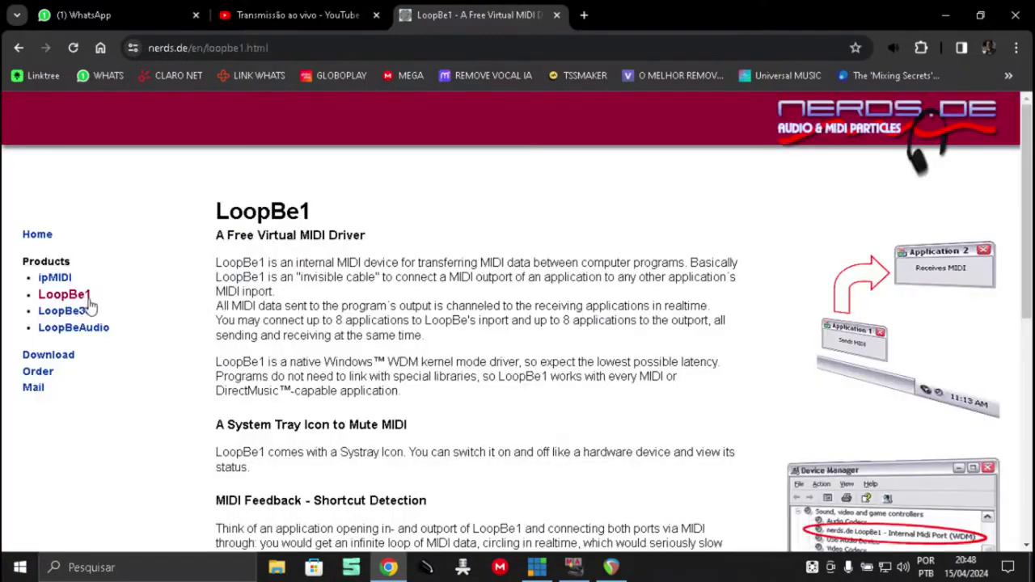
scroll(301, 330, "down", 6)
scroll(371, 328, "up", 6)
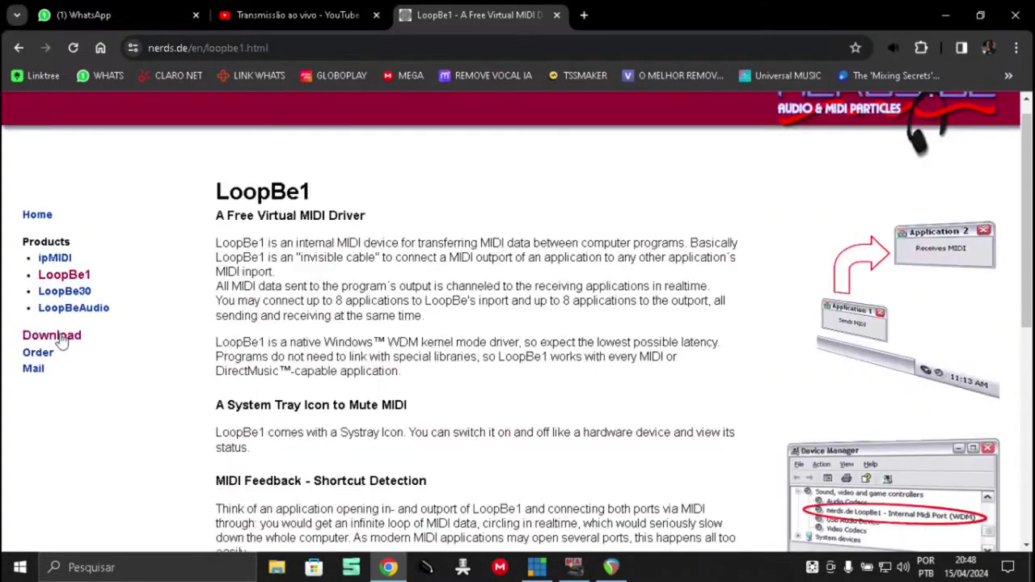
left_click(61, 338)
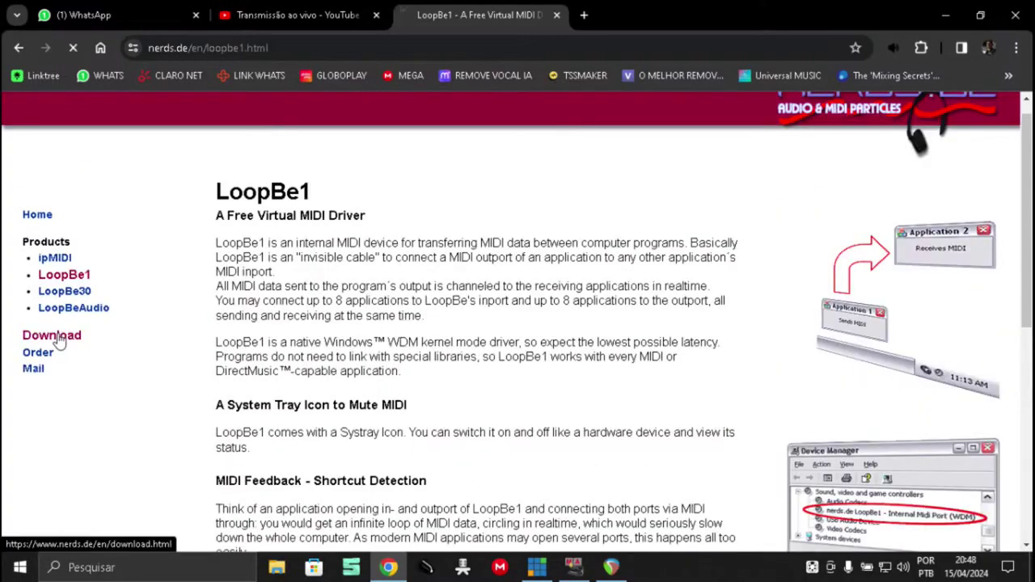
scroll(520, 322, "down", 10)
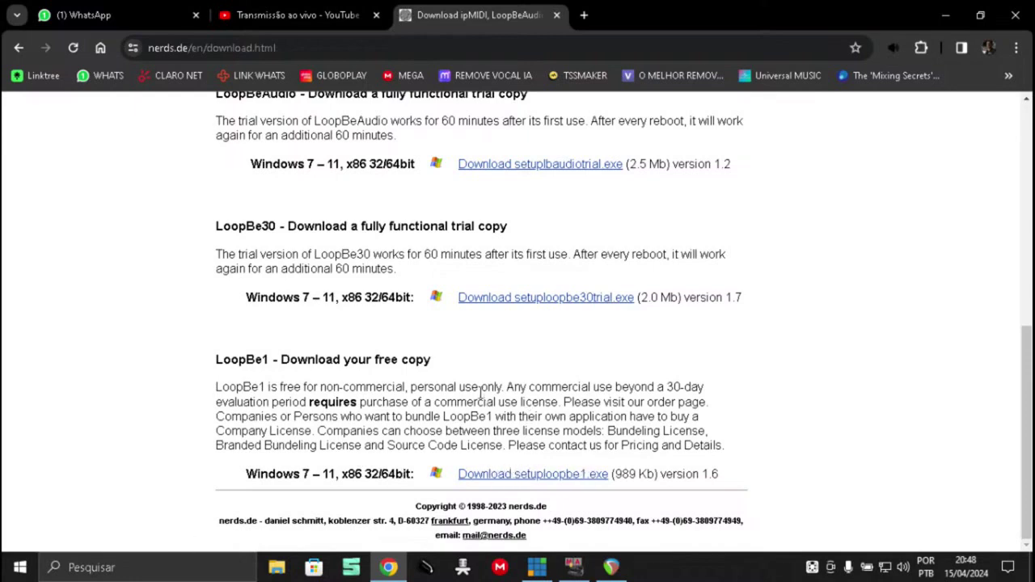
scroll(479, 396, "up", 8)
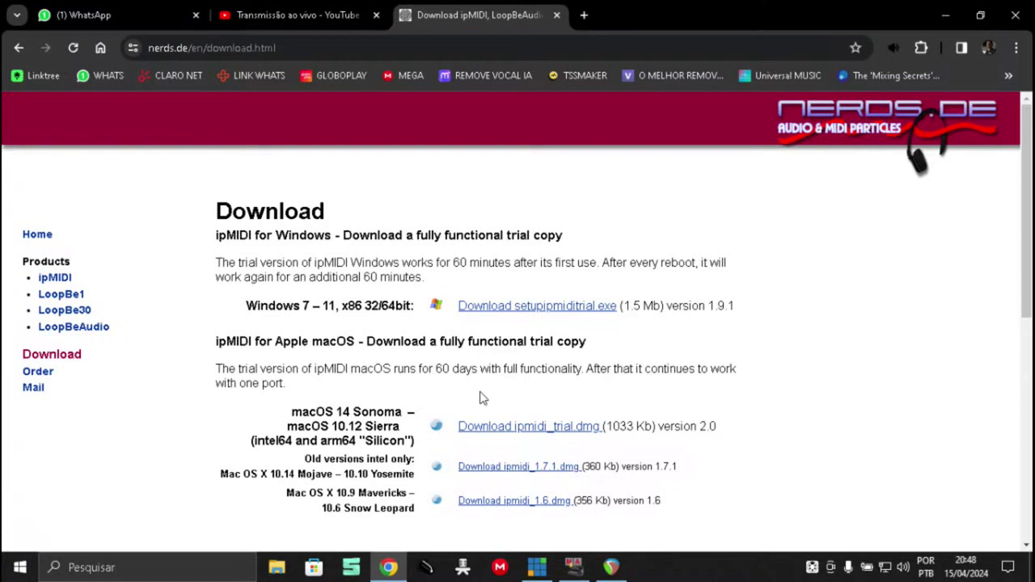
left_click(555, 14)
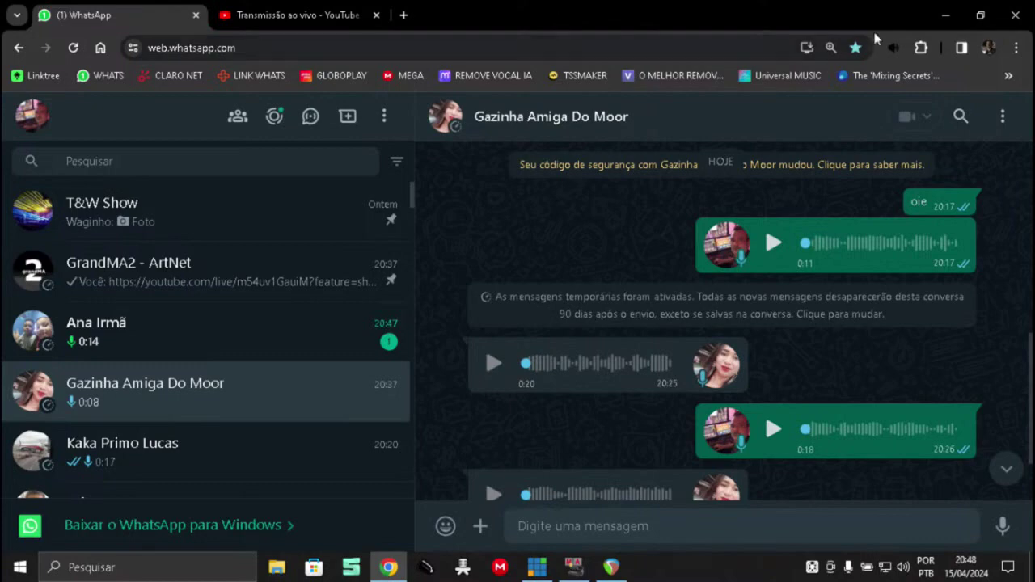
left_click(945, 15)
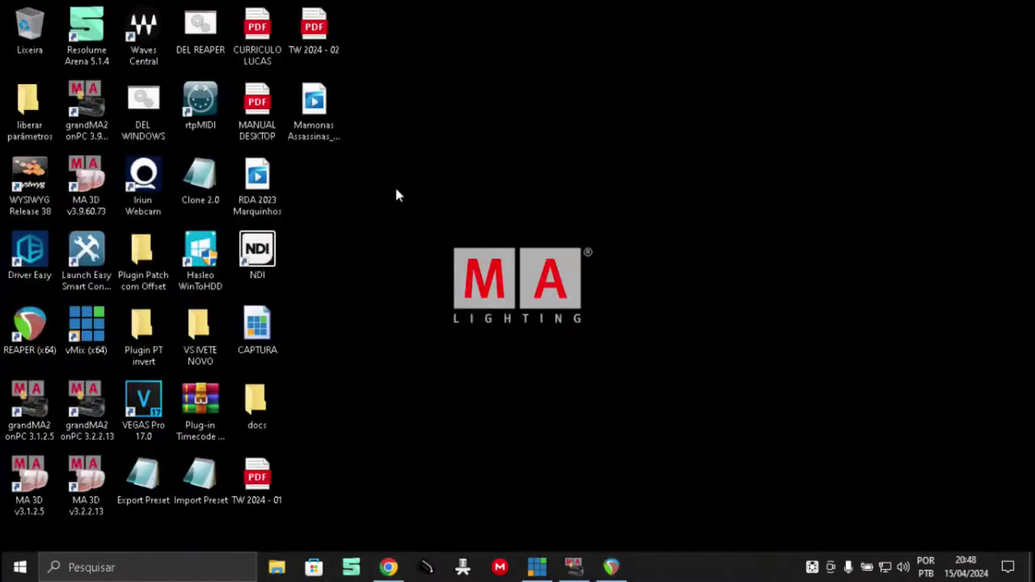
Open rtpMIDI, review its session setup and close it
double_click(203, 109)
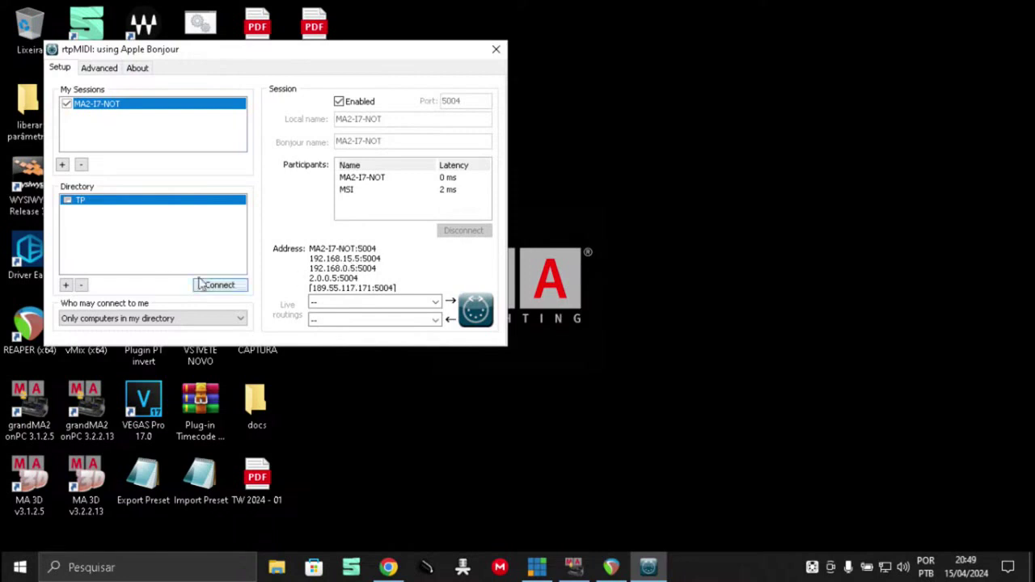
left_click_drag(446, 50, 658, 51)
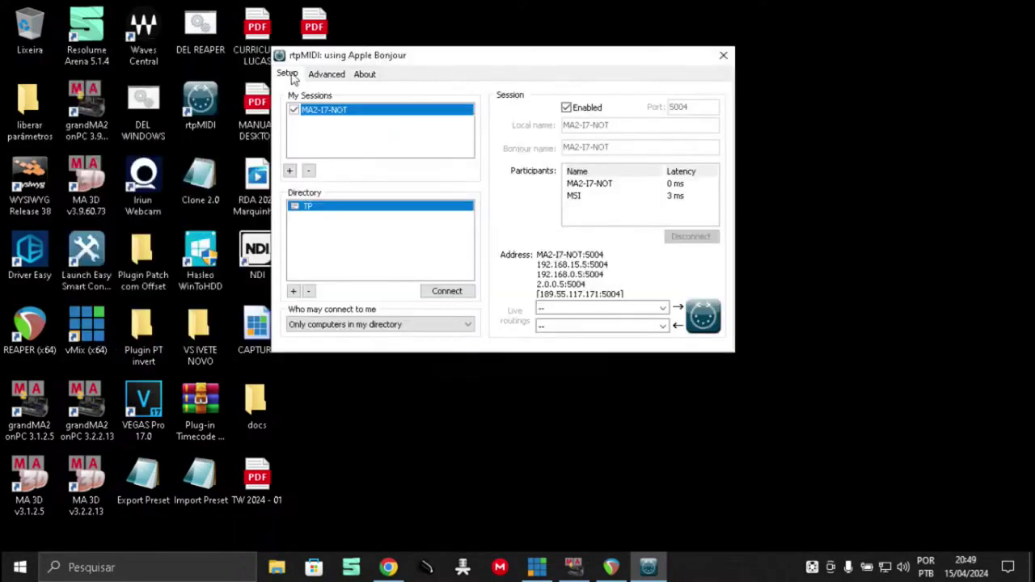
left_click(724, 57)
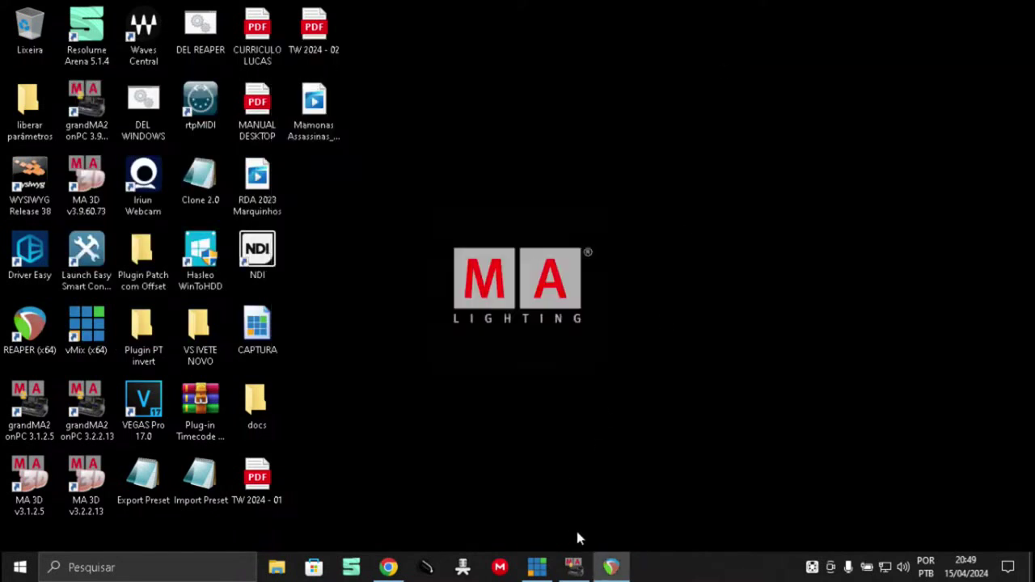
Switch to the BLOCO FINAL project in REAPER and show the start of the MIX ARRANJOS waveform in detail
left_click(573, 567)
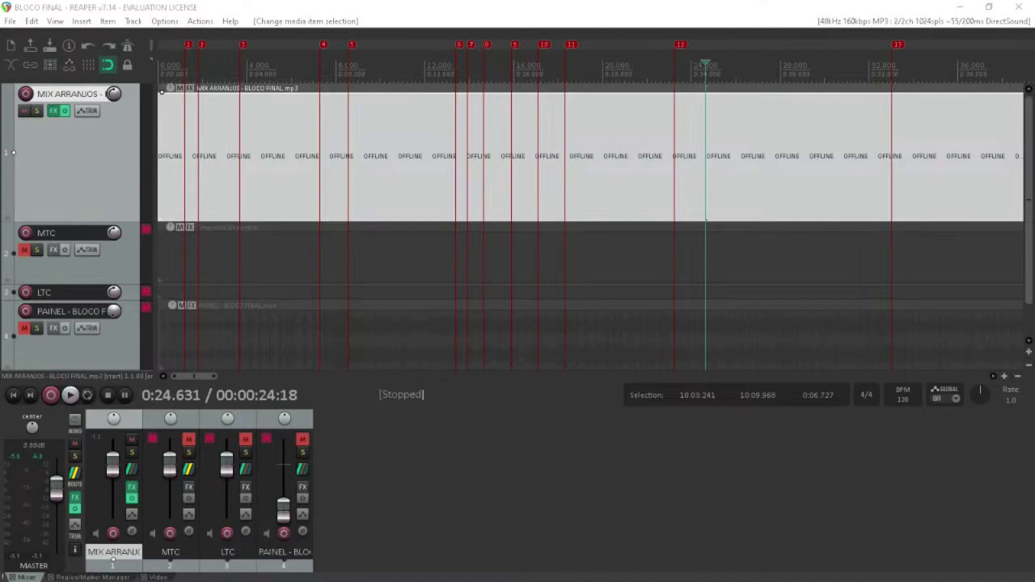
left_click(418, 156)
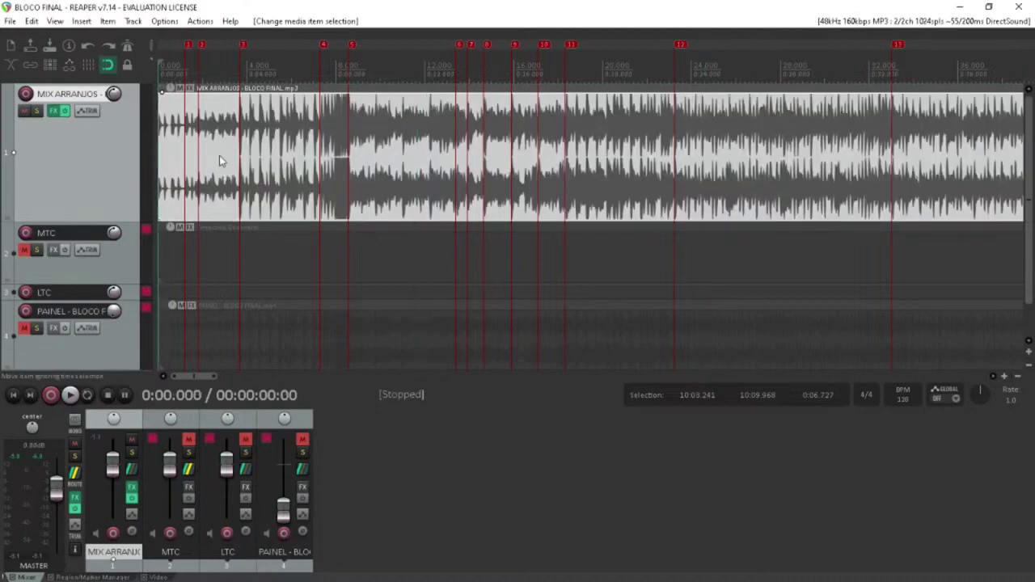
scroll(219, 156, "up", 5)
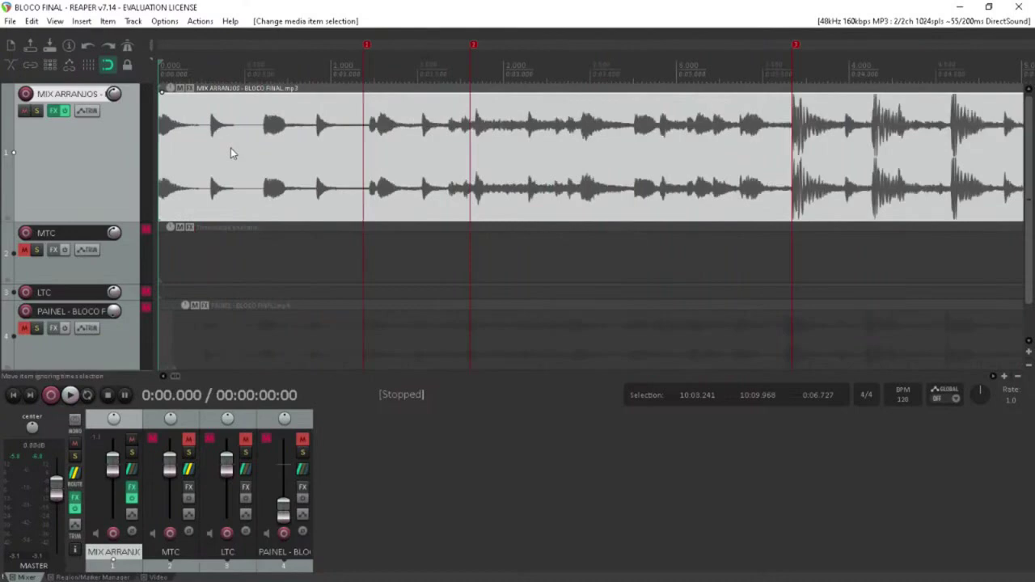
Try shifting the MIX ARRANJOS item away from the project start and extending its start edge, and return it to 0.000
left_click_drag(308, 150, 625, 152)
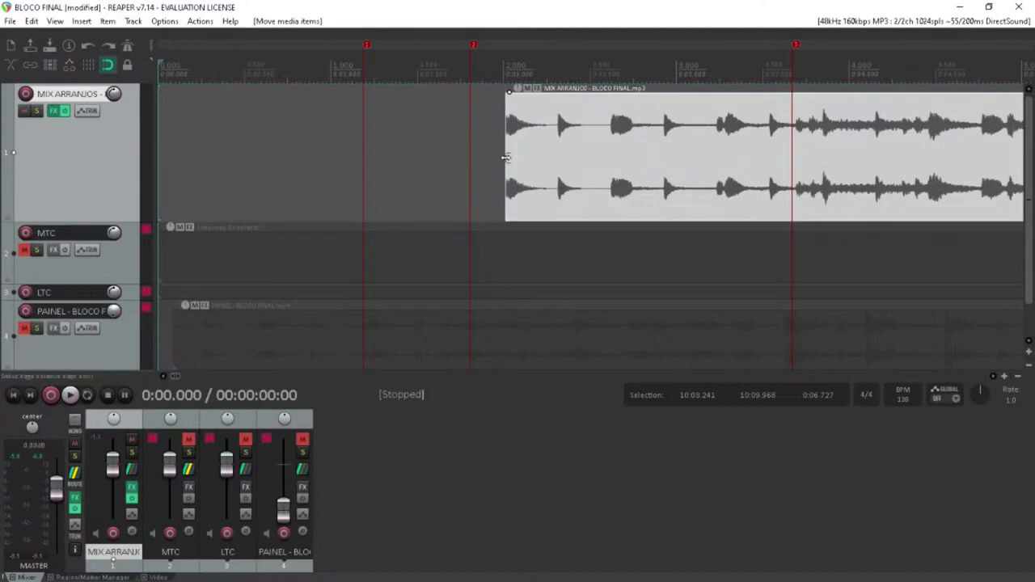
left_click_drag(505, 158, 439, 162)
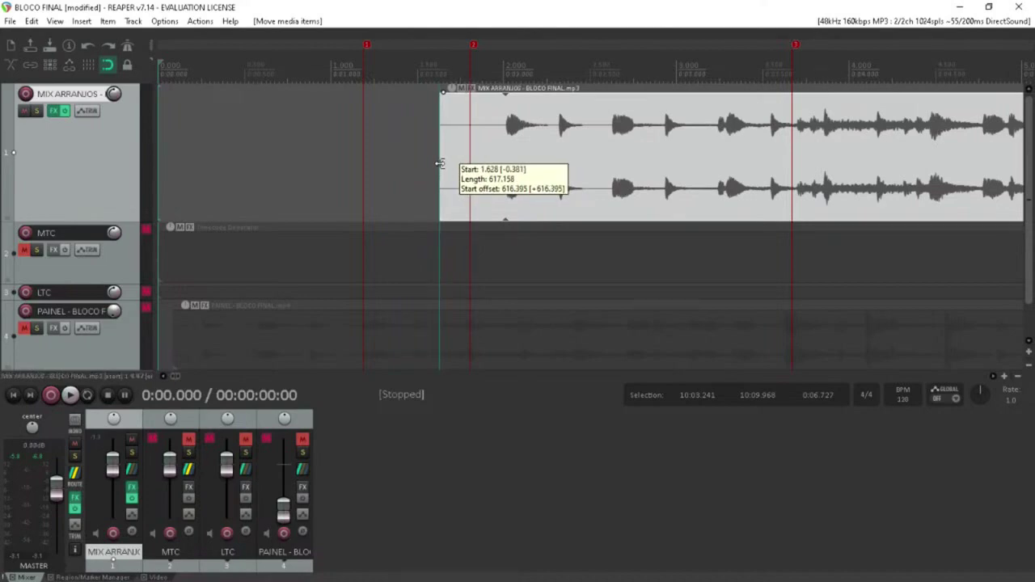
left_click_drag(440, 163, 505, 152)
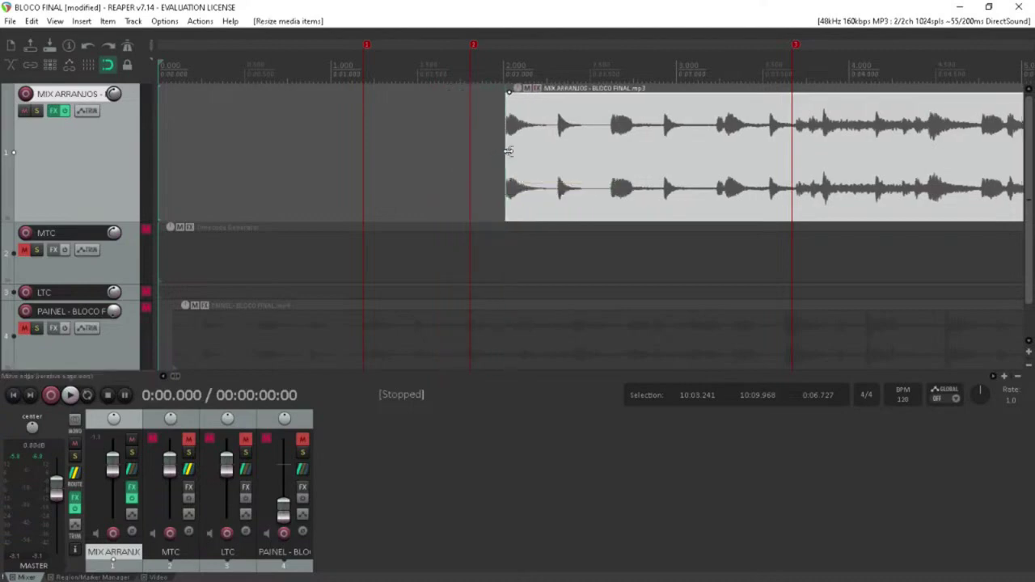
left_click_drag(612, 155, 519, 159)
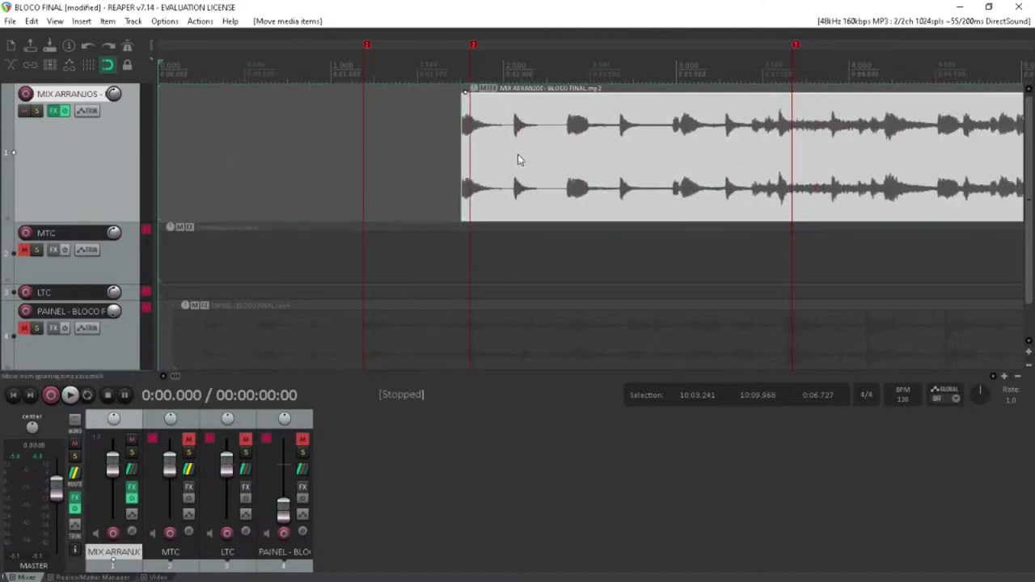
left_click(462, 153)
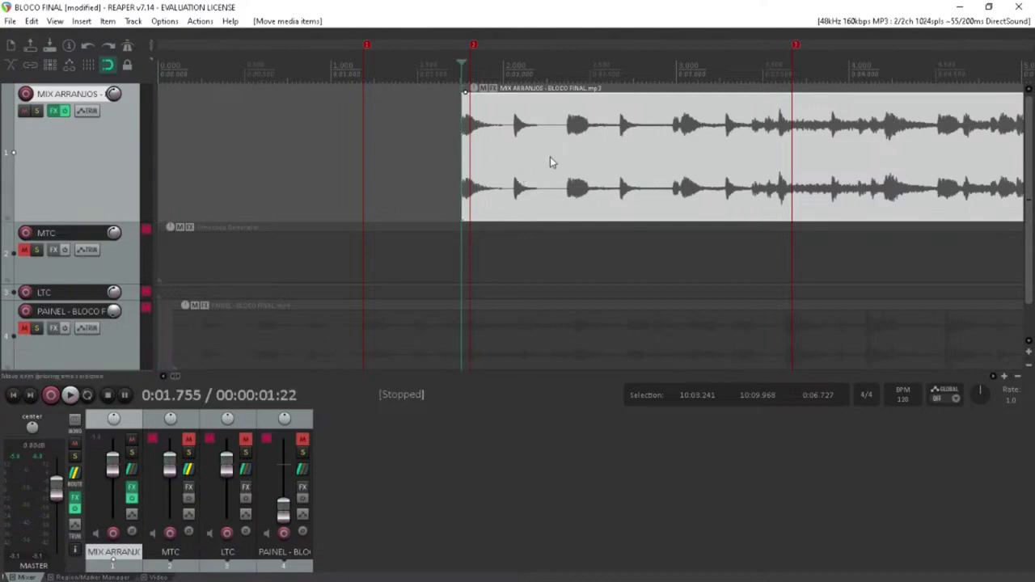
left_click_drag(636, 166, 278, 166)
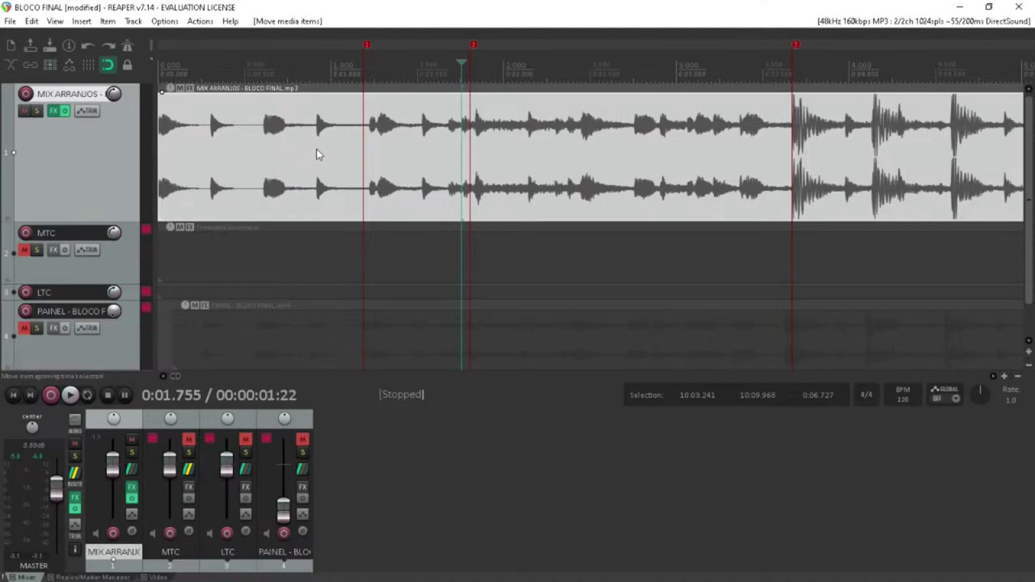
Place the edit cursor at about 1 second in the MIX ARRANJOS item
left_click(284, 142)
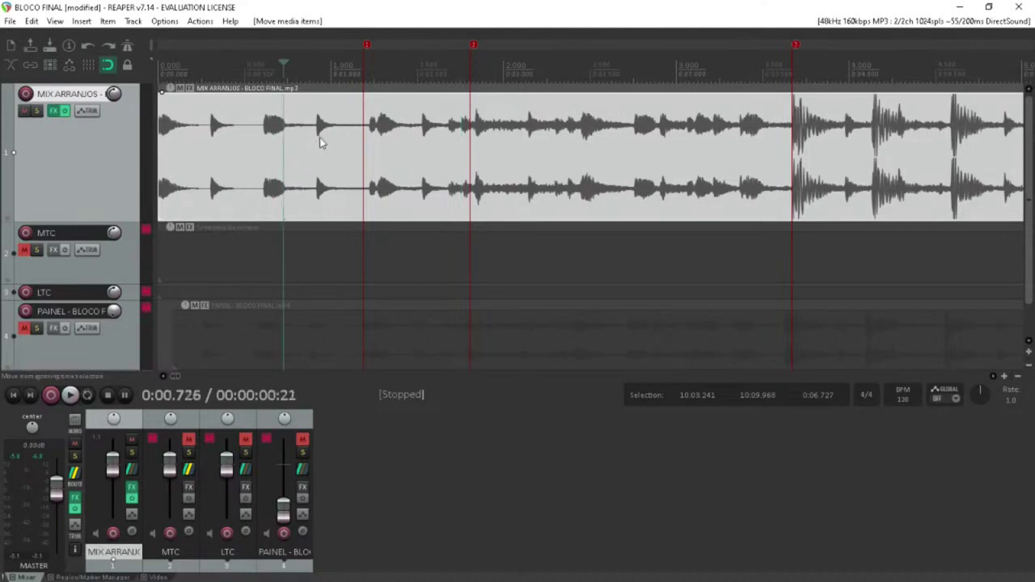
left_click(322, 138)
left_click(334, 137)
left_click(331, 137)
left_click(333, 138)
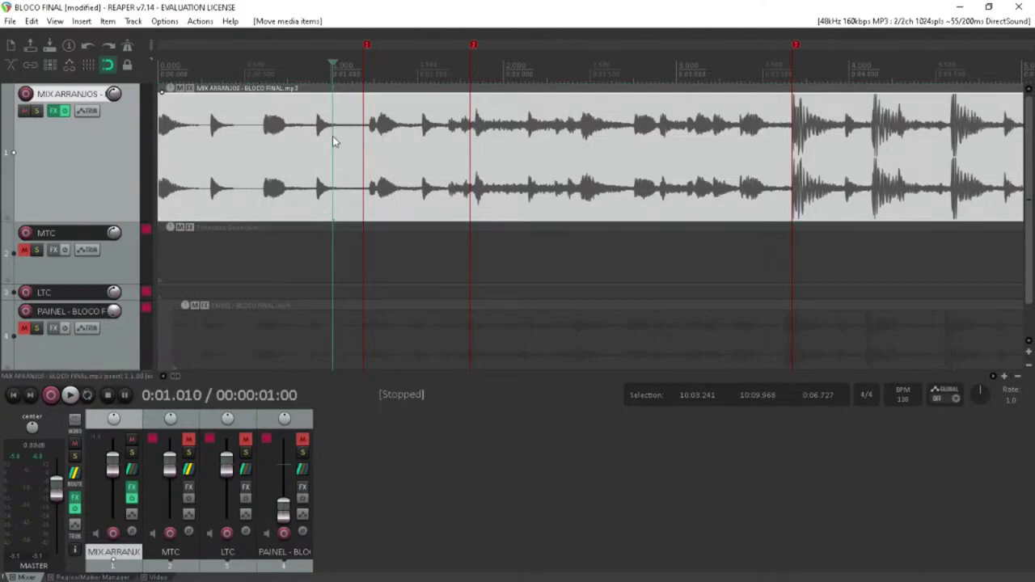
Return the edit cursor to the project start and play back the opening of the MIX ARRANJOS track briefly
scroll(376, 142, "down", 3)
scroll(376, 142, "down", 3)
scroll(376, 141, "up", 6)
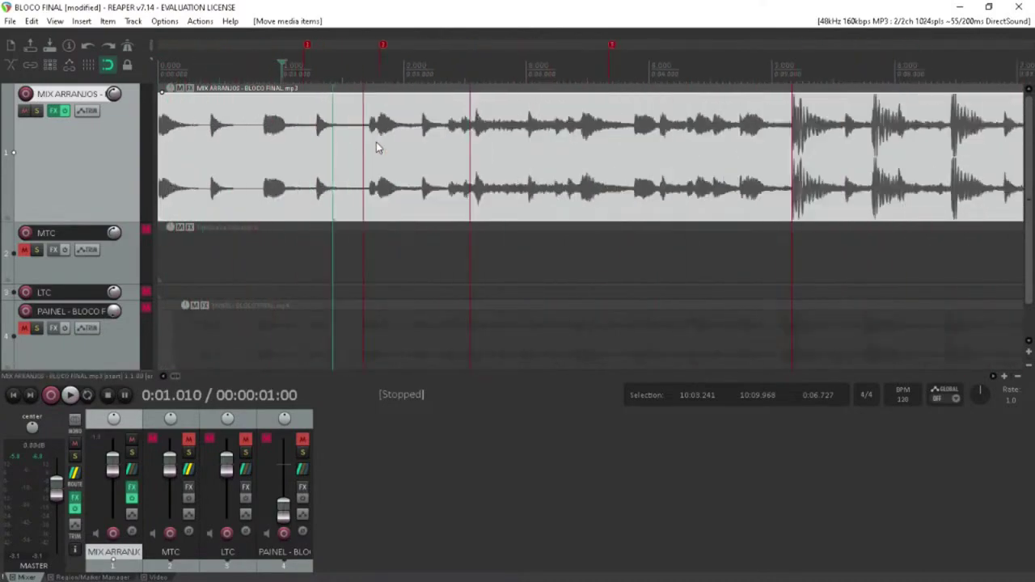
scroll(376, 142, "up", 3)
scroll(502, 137, "down", 1)
left_click(435, 141)
key("Home")
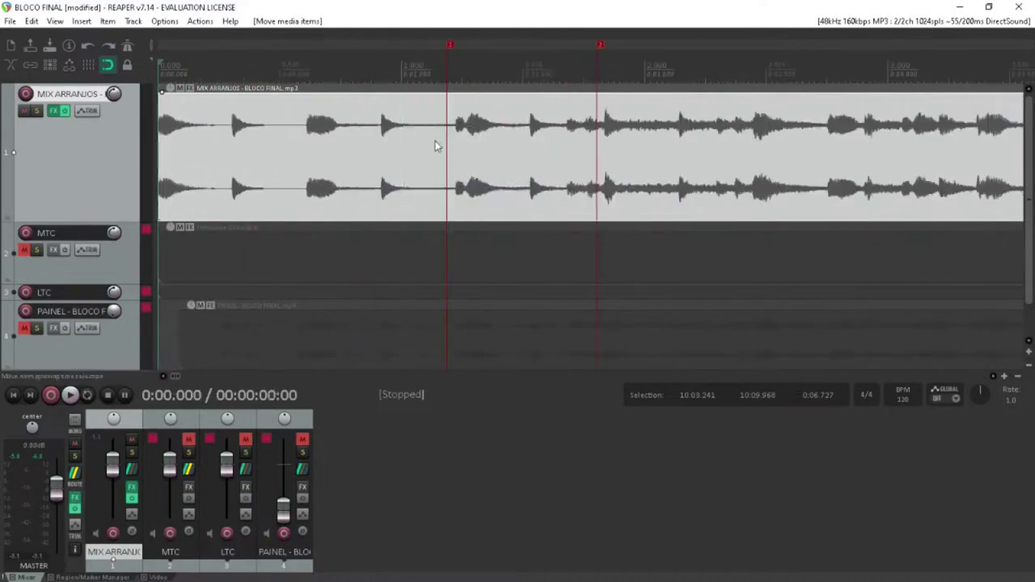
key("space")
key("space")
key("space")
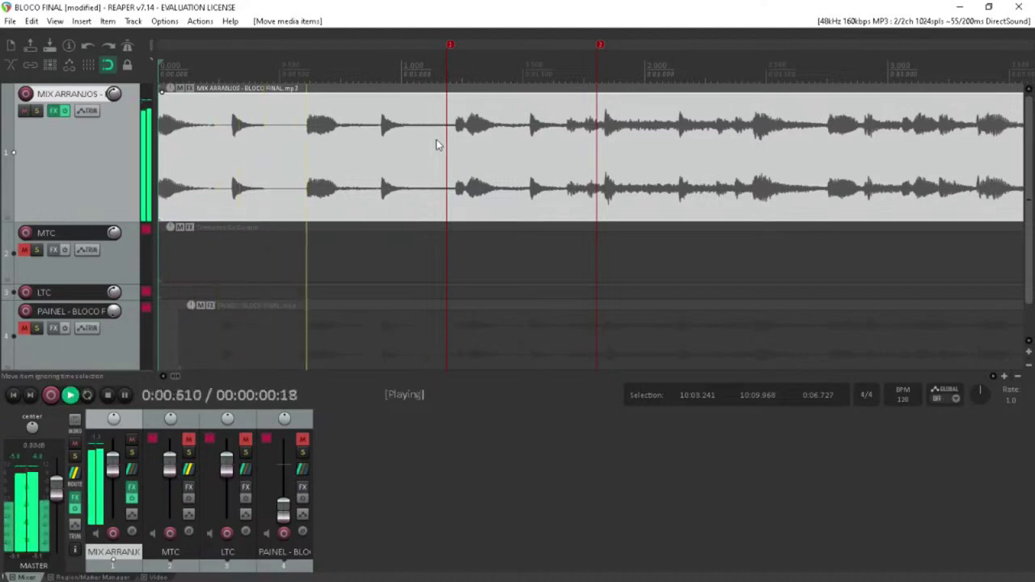
key("space")
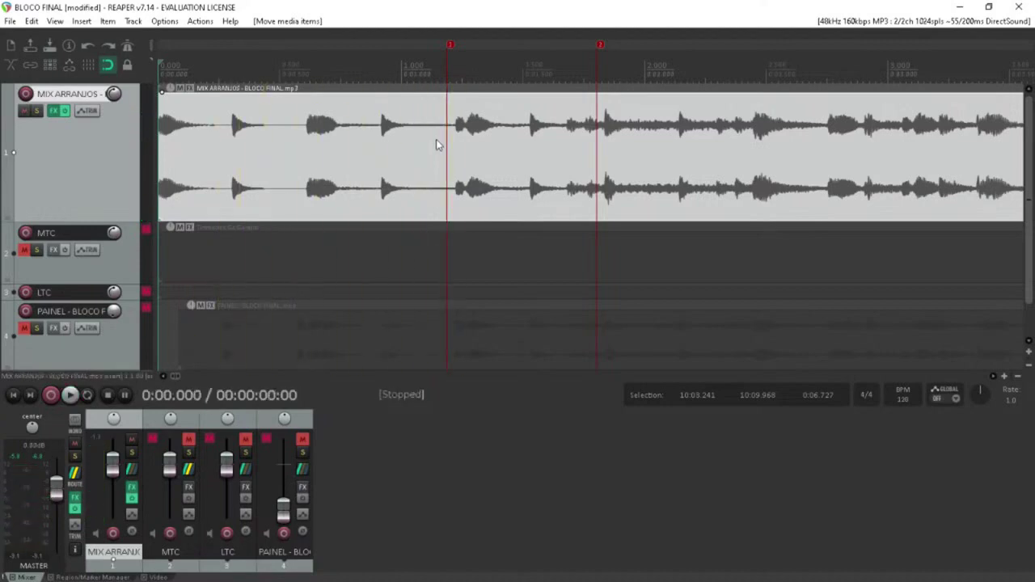
Move the edit cursor to marker 1 and examine the markers along the song
left_click(451, 46)
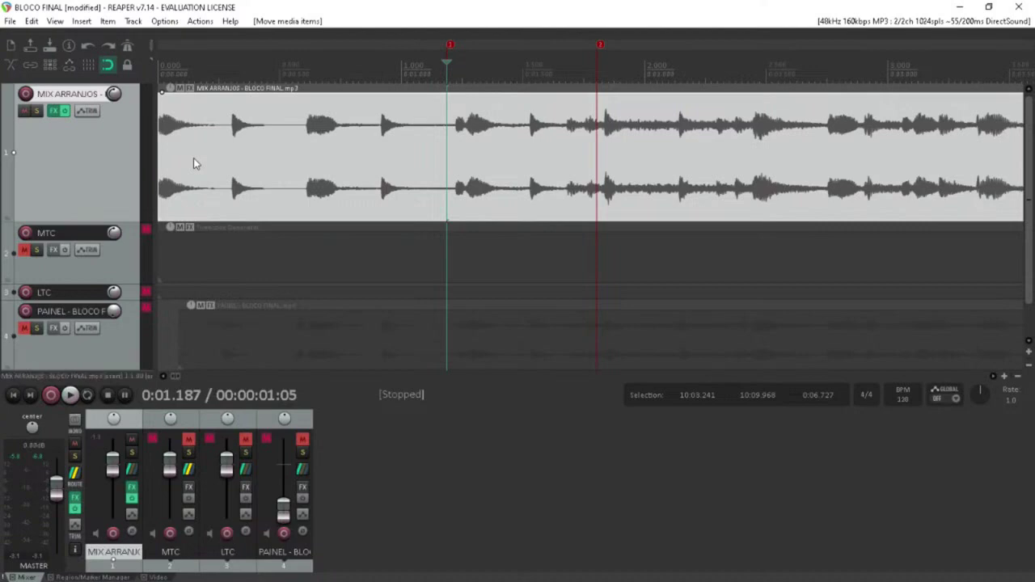
scroll(328, 156, "down", 3)
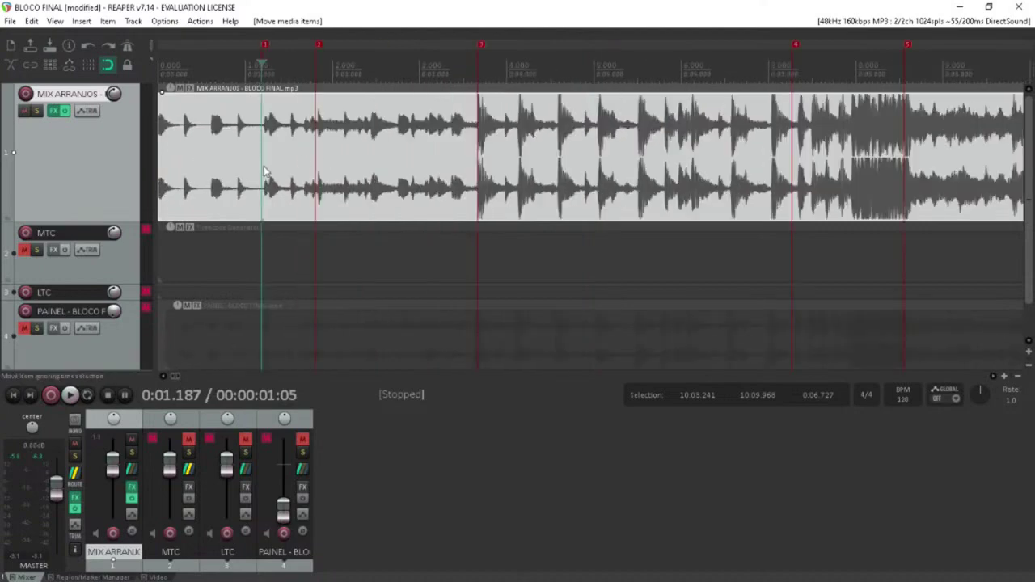
scroll(273, 143, "down", 2)
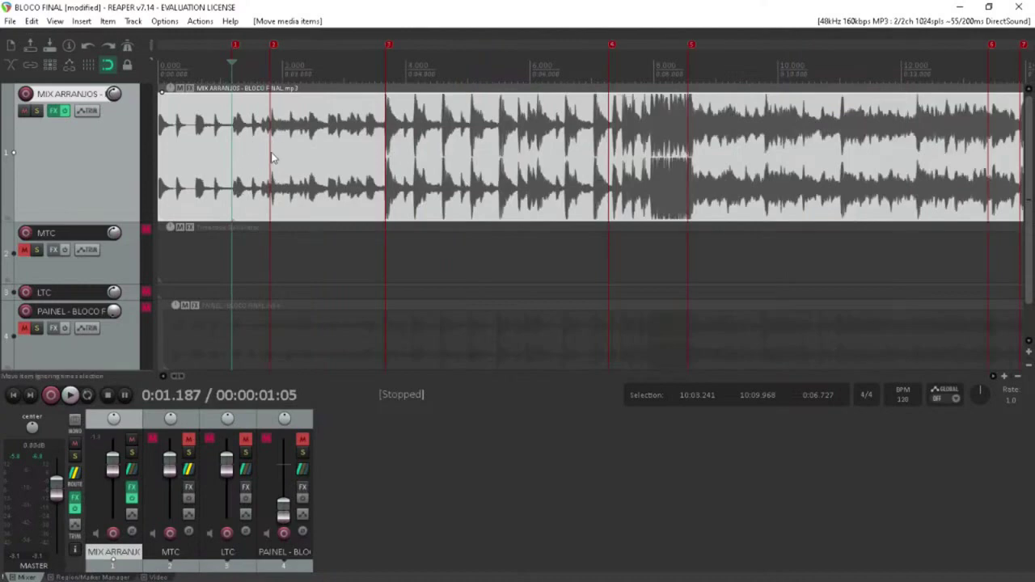
scroll(265, 139, "down", 4)
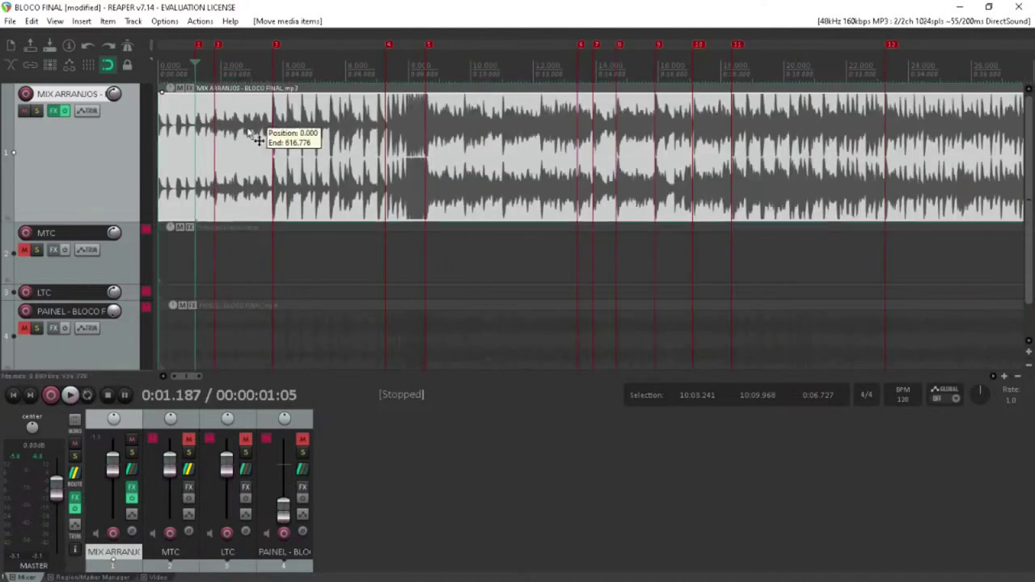
left_click(165, 133)
scroll(165, 133, "down", 6)
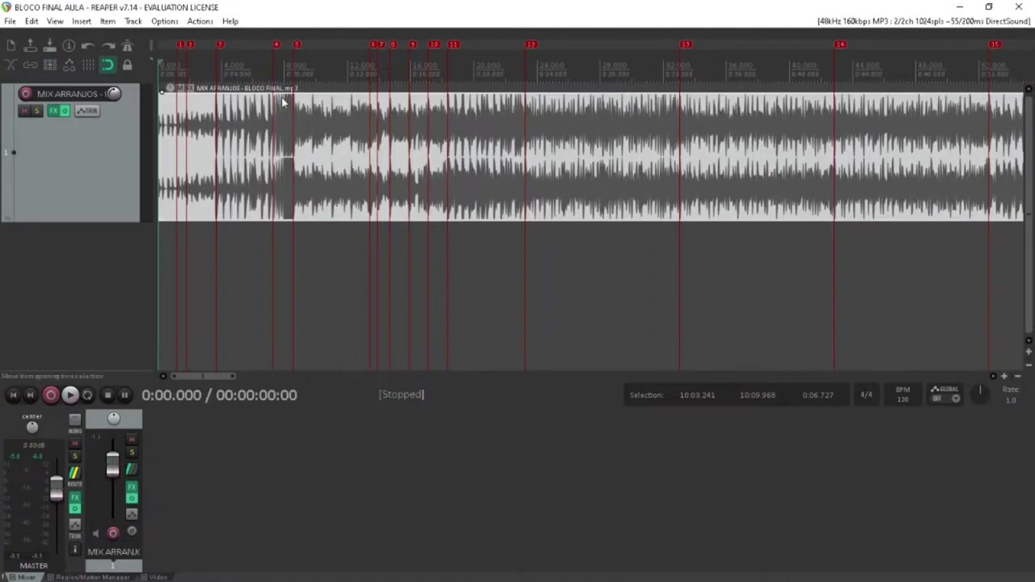
Set the time selection over the whole MIX ARRANJOS item, 0:00.000 to 10:16.875, and return the edit cursor to the project start
left_click(202, 257)
scroll(330, 250, "down", 2)
scroll(490, 258, "down", 2)
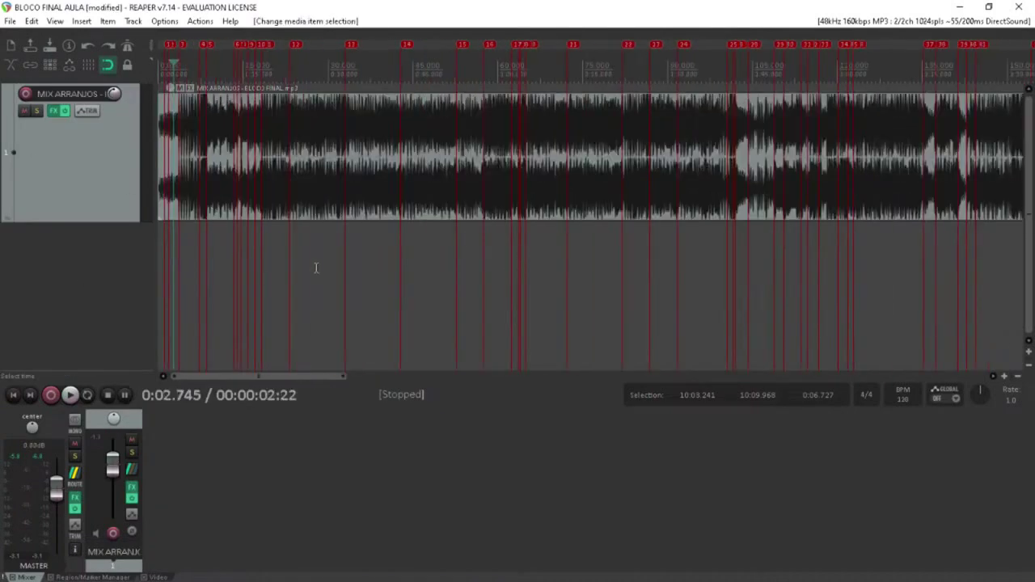
scroll(679, 270, "down", 2)
scroll(681, 271, "up", 4)
left_click_drag(166, 77, 716, 81)
left_click(698, 153)
key("Home")
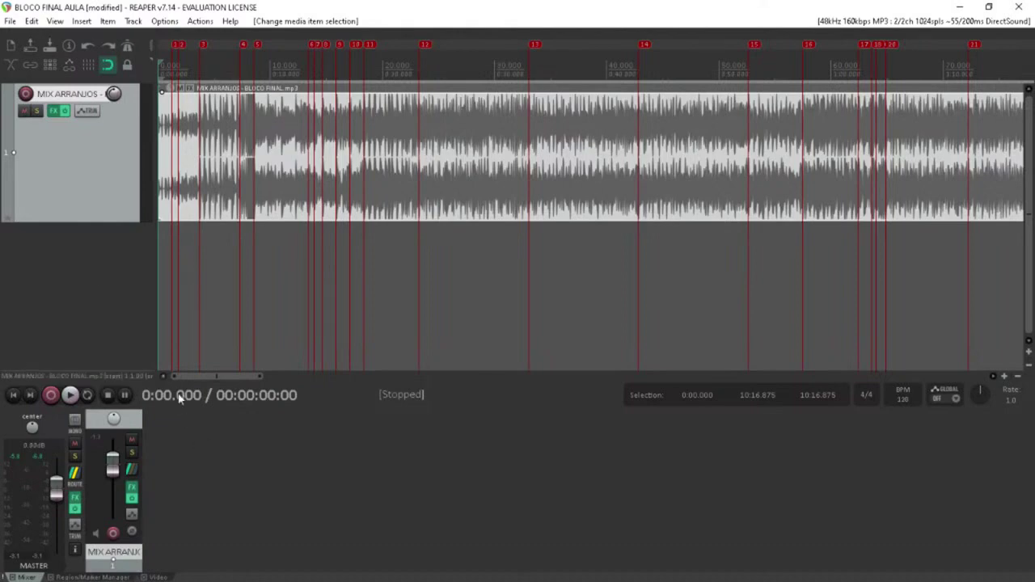
Add a new track below MIX ARRANJOS and name it TMC
double_click(115, 289)
left_click_drag(122, 237, 113, 291)
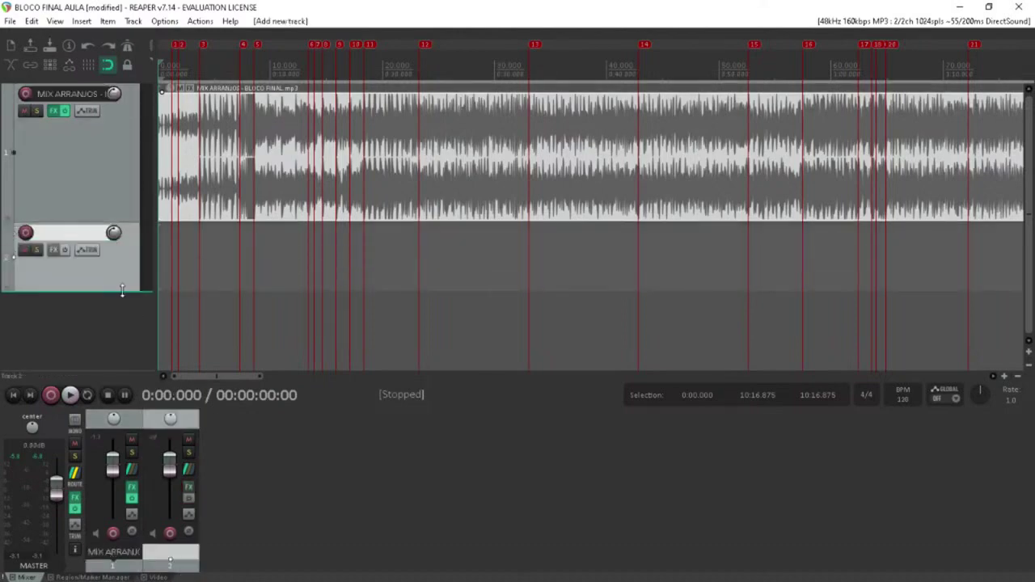
double_click(186, 554)
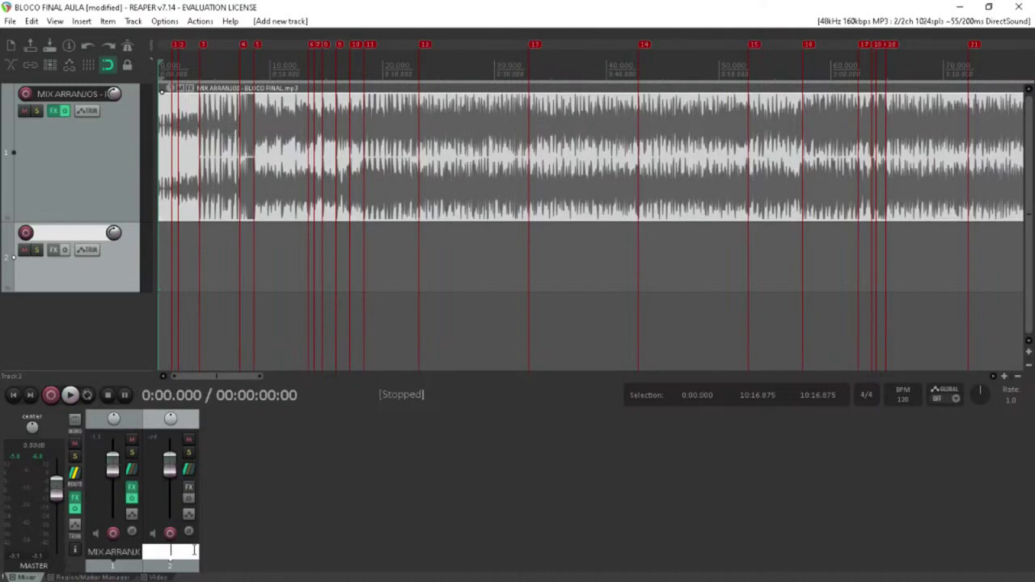
type("MIDI PAR")
key("BackSpace")
key("BackSpace")
key("BackSpace")
key("BackSpace")
key("BackSpace")
key("BackSpace")
key("BackSpace")
key("BackSpace")
type("TMC")
key("Return")
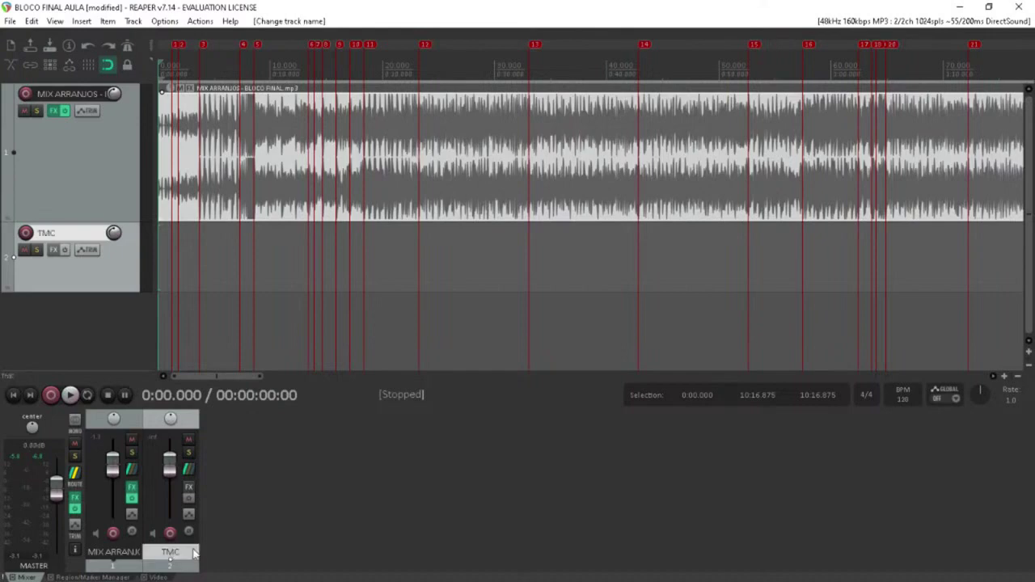
Examine the start and end of the MIX ARRANJOS item against the time selection, then return the edit cursor to the project start
left_click(188, 200)
scroll(189, 194, "up", 10)
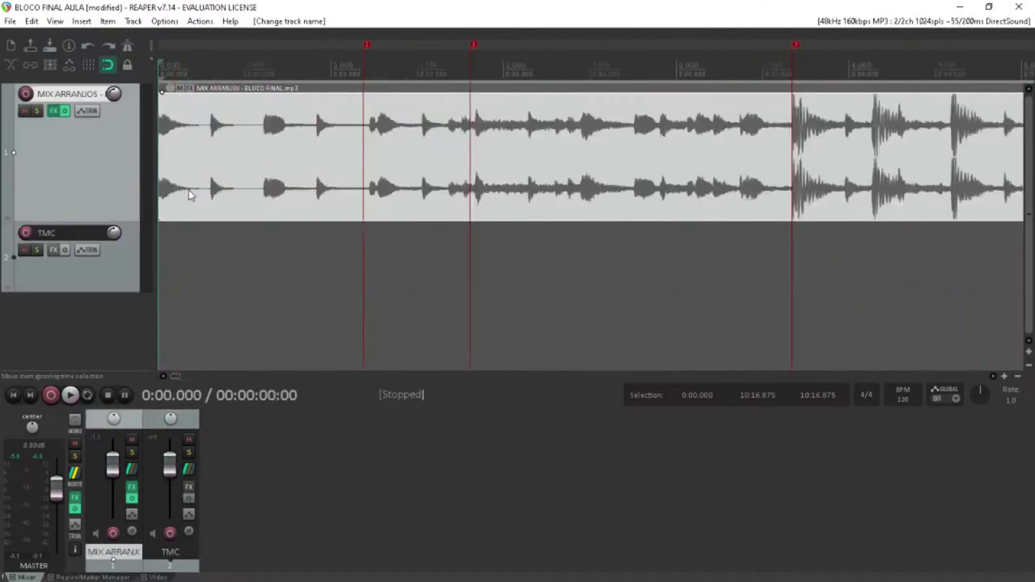
scroll(189, 194, "up", 3)
scroll(176, 164, "down", 12)
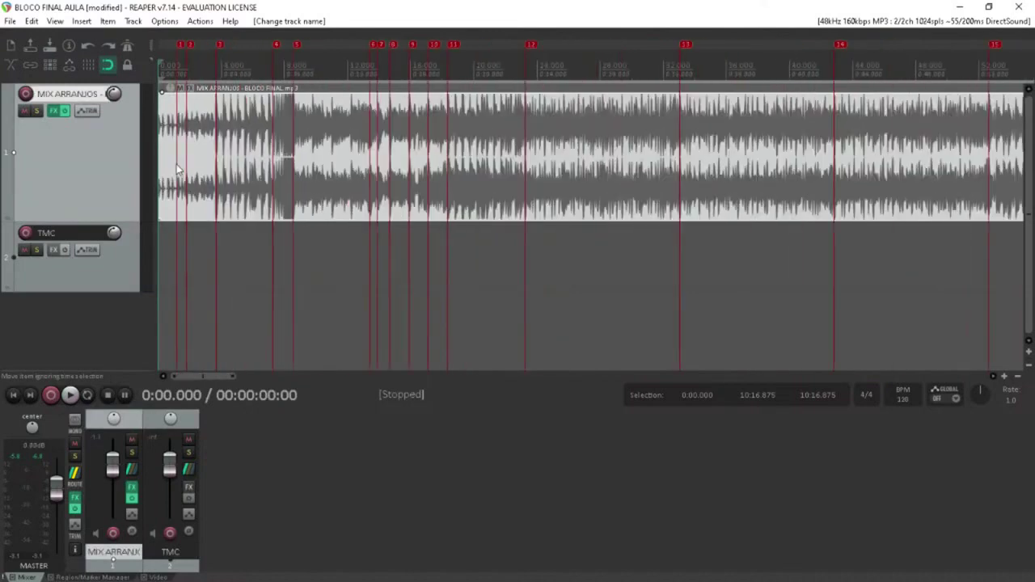
key("End")
scroll(177, 166, "up", 6)
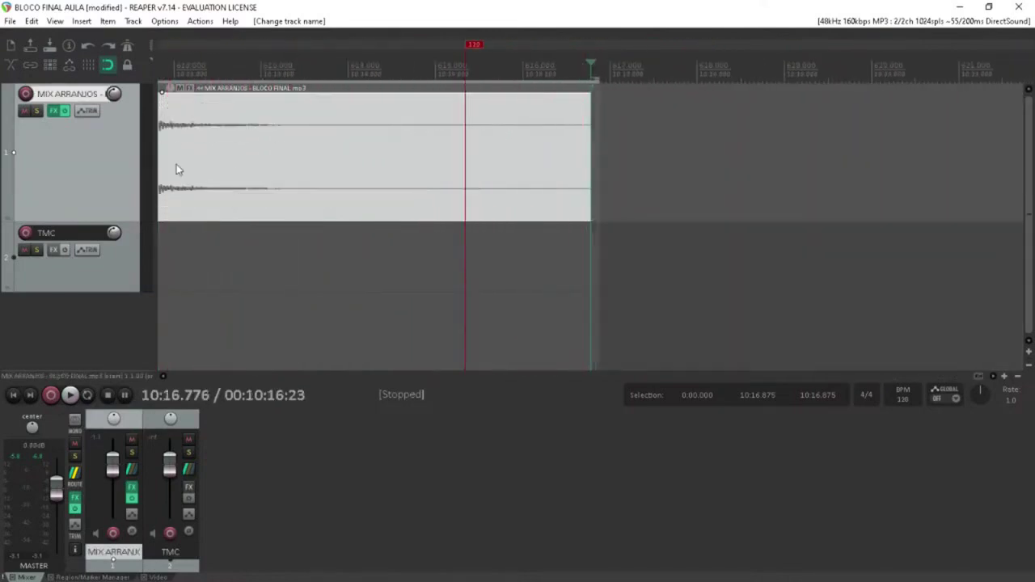
scroll(177, 165, "up", 2)
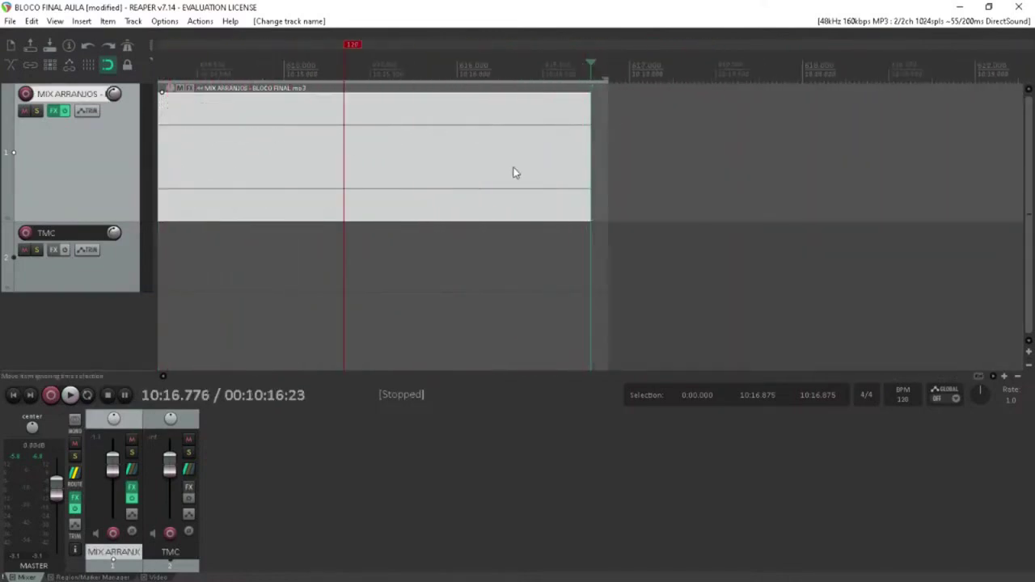
key("Home")
scroll(323, 202, "down", 4)
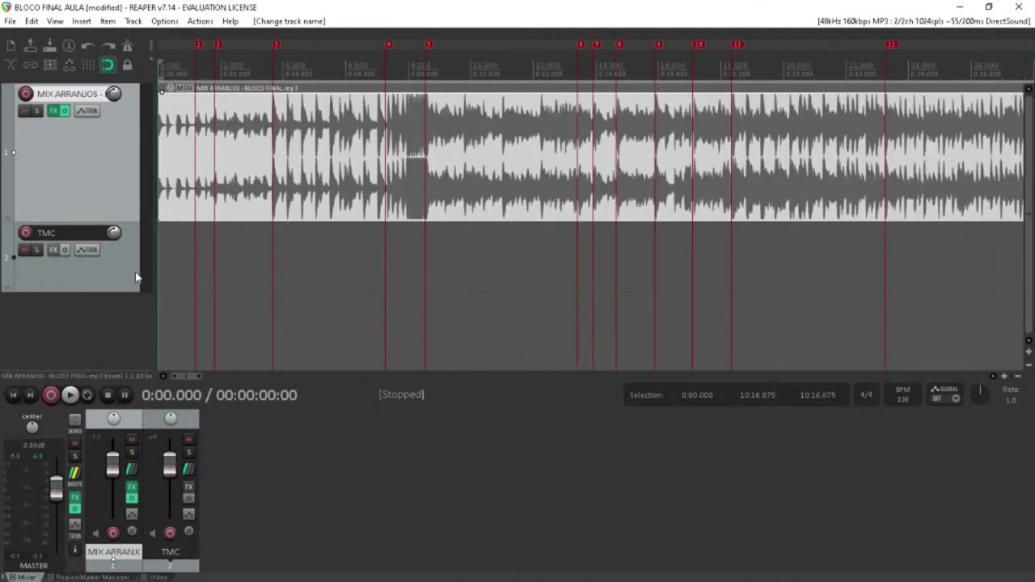
Insert an SMPTE LTC/MTC timecode generator on the TMC track across the time selection
left_click(120, 272)
left_click(118, 179)
left_click(124, 272)
left_click(124, 276)
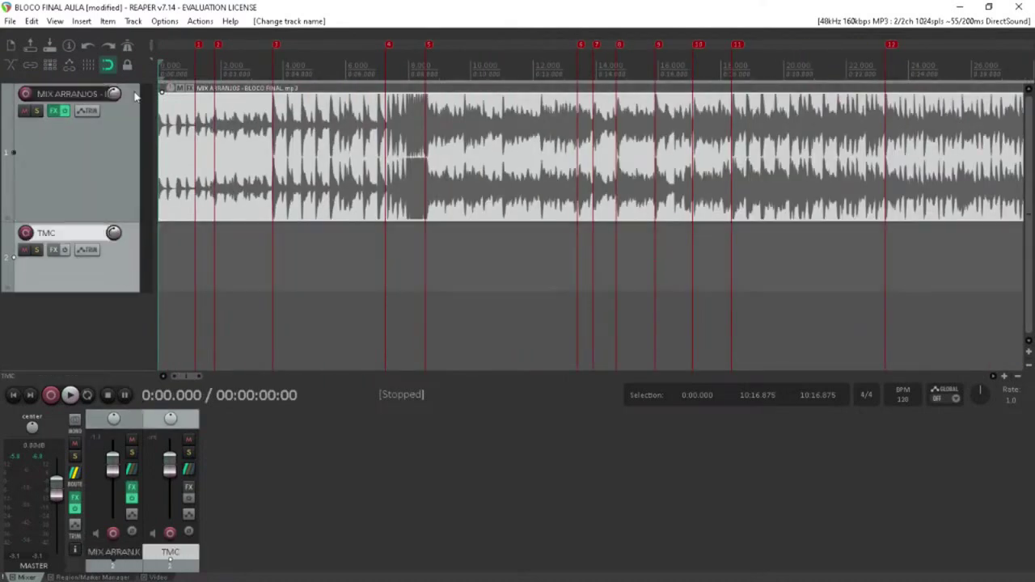
left_click(82, 23)
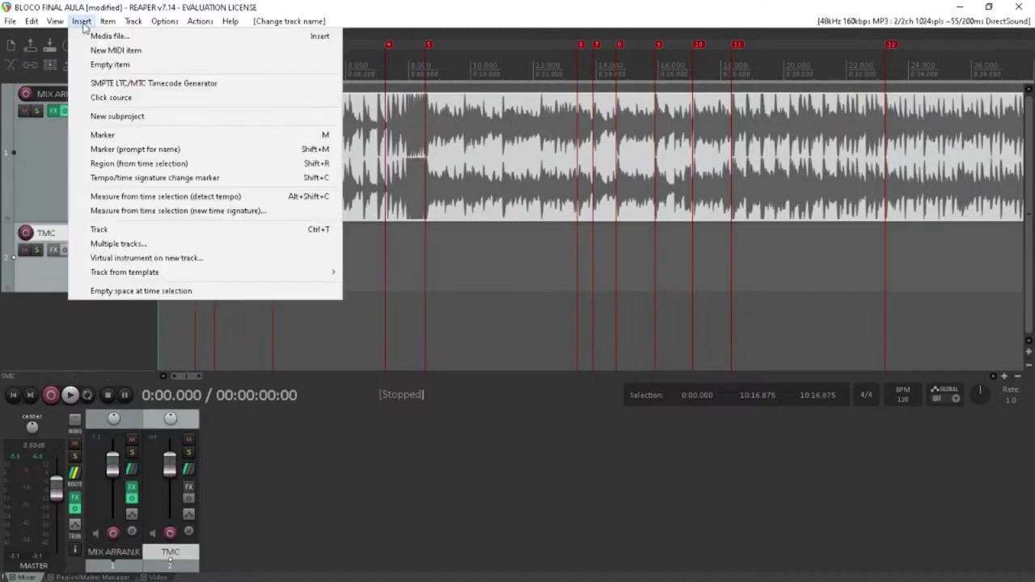
left_click(144, 84)
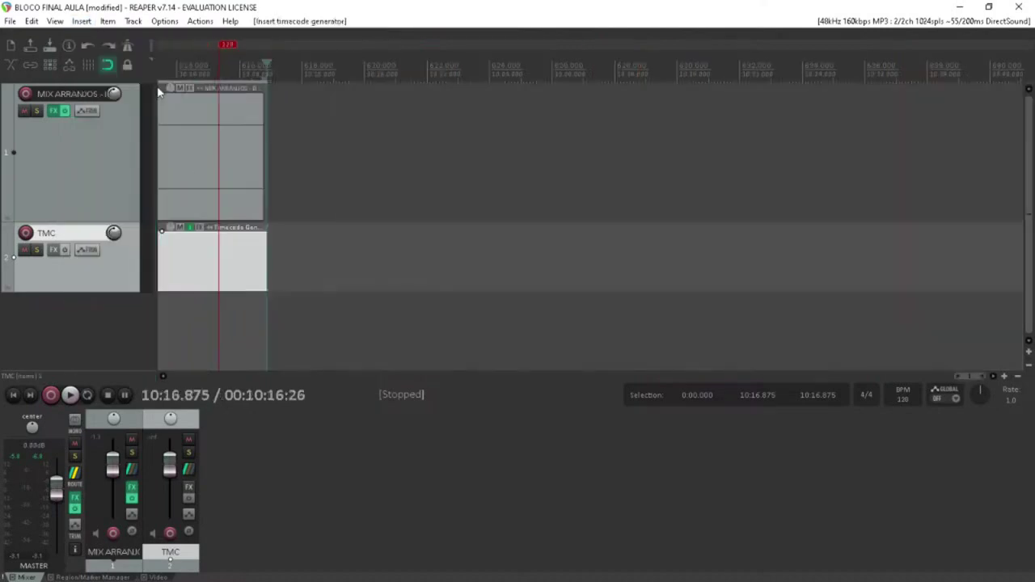
Return the edit cursor to the project start and briefly play back the timecode generator together with the song
left_click(239, 273)
key("Home")
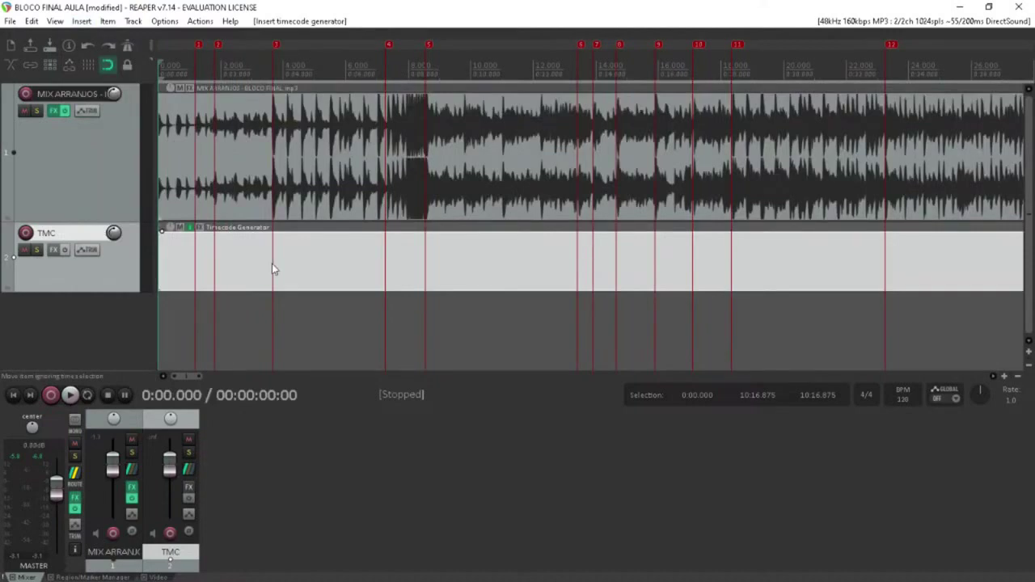
key("space")
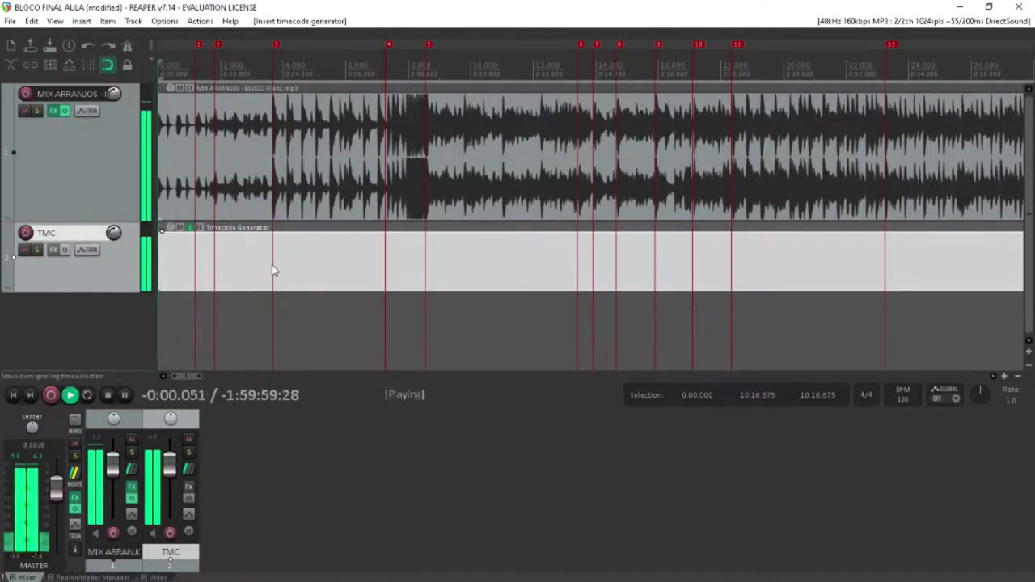
key("space")
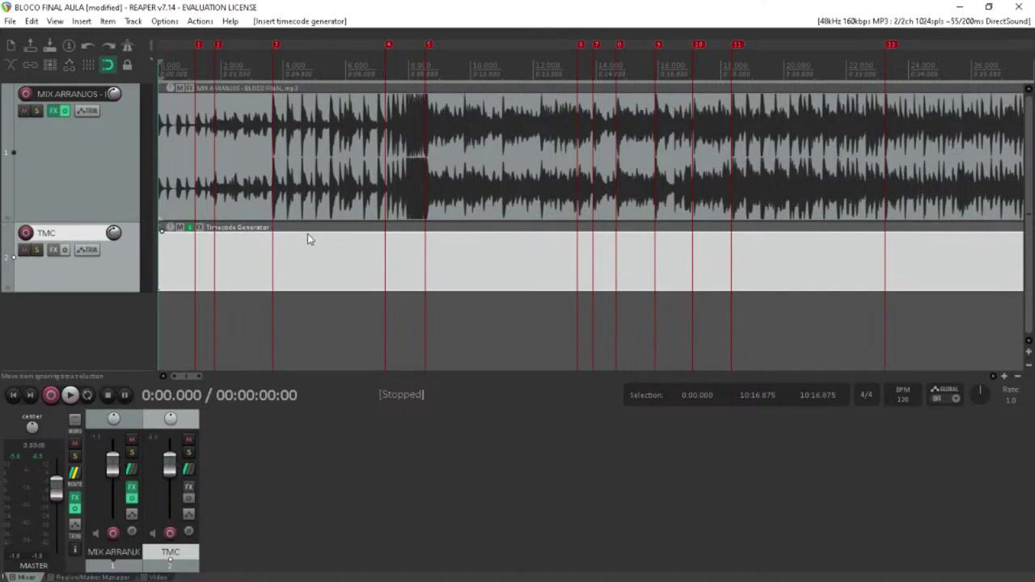
Set the timecode generator on the TMC track to send MIDI (MTC) at a frame rate of 30.00
scroll(302, 256, "up", 4)
scroll(485, 264, "down", 4)
scroll(482, 264, "down", 2)
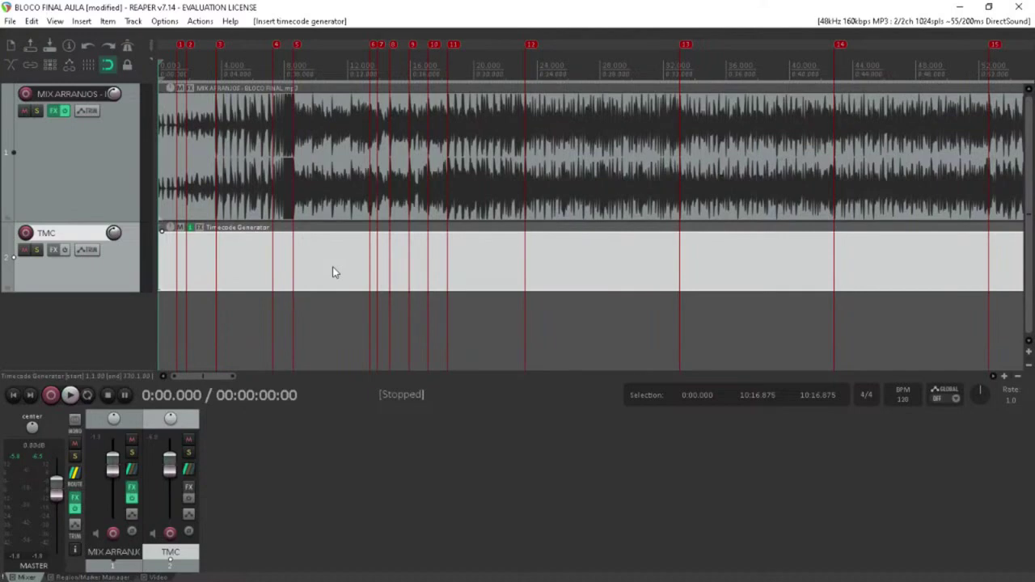
right_click(332, 267)
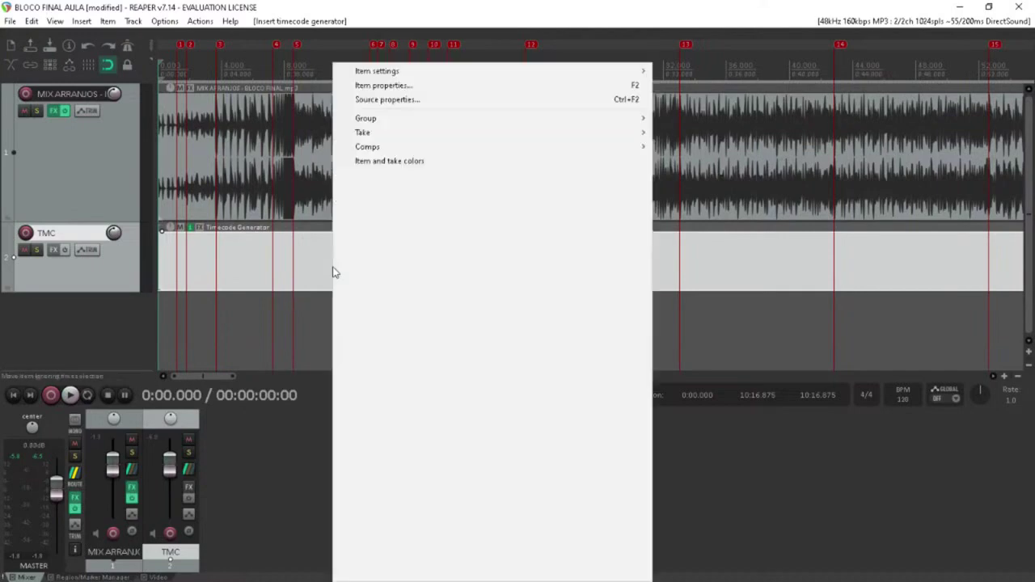
left_click(410, 102)
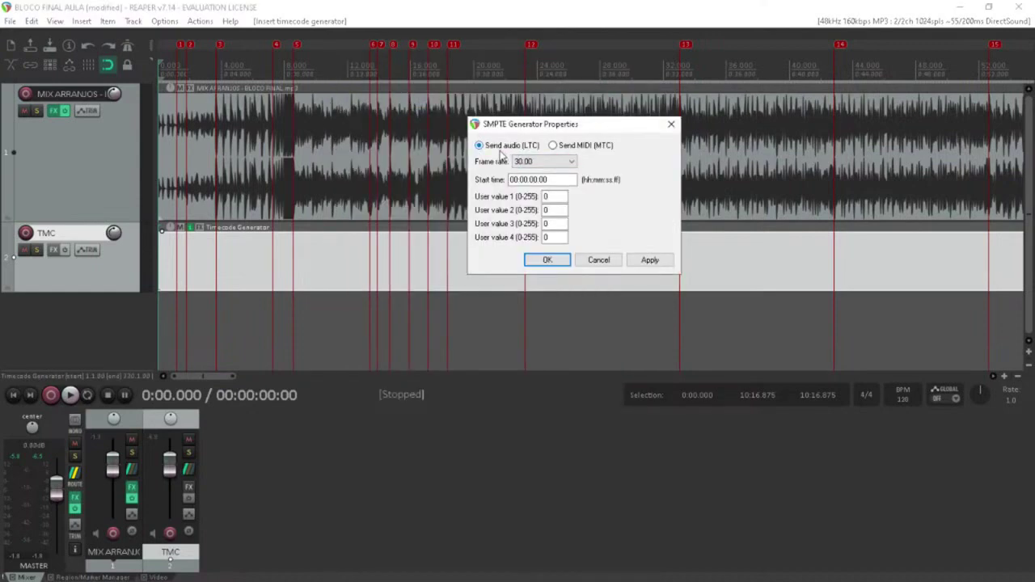
left_click(553, 146)
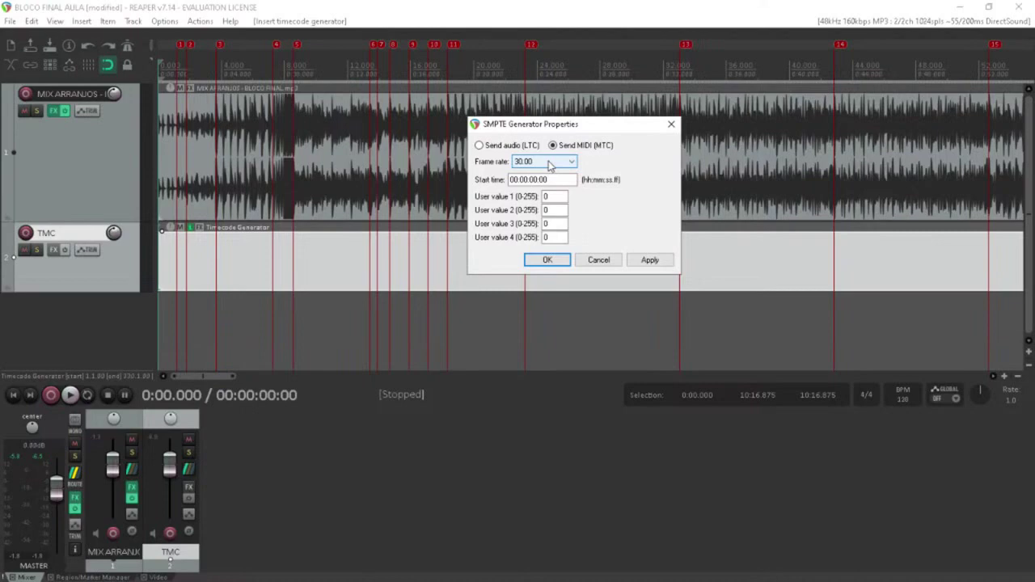
left_click(551, 165)
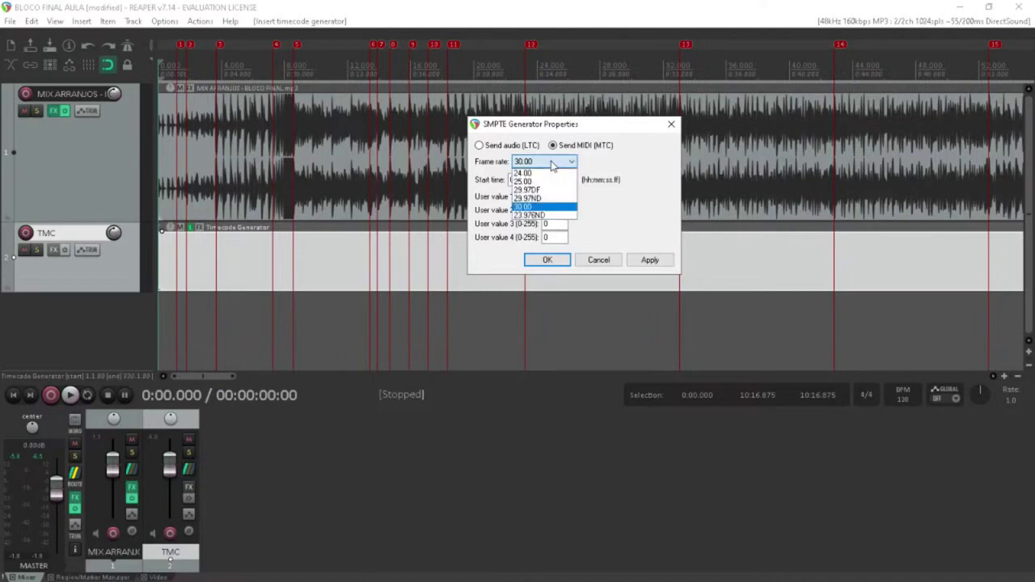
left_click(540, 208)
left_click(649, 261)
left_click(547, 261)
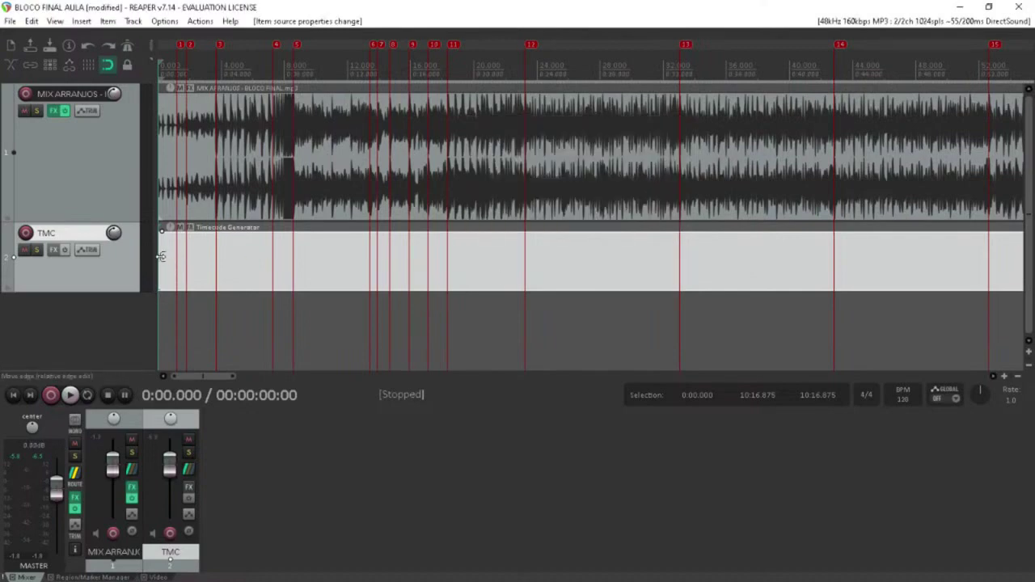
Mute the MIX ARRANJOS track and play back the opening to check the TMC track's MIDI timecode signal
key("space")
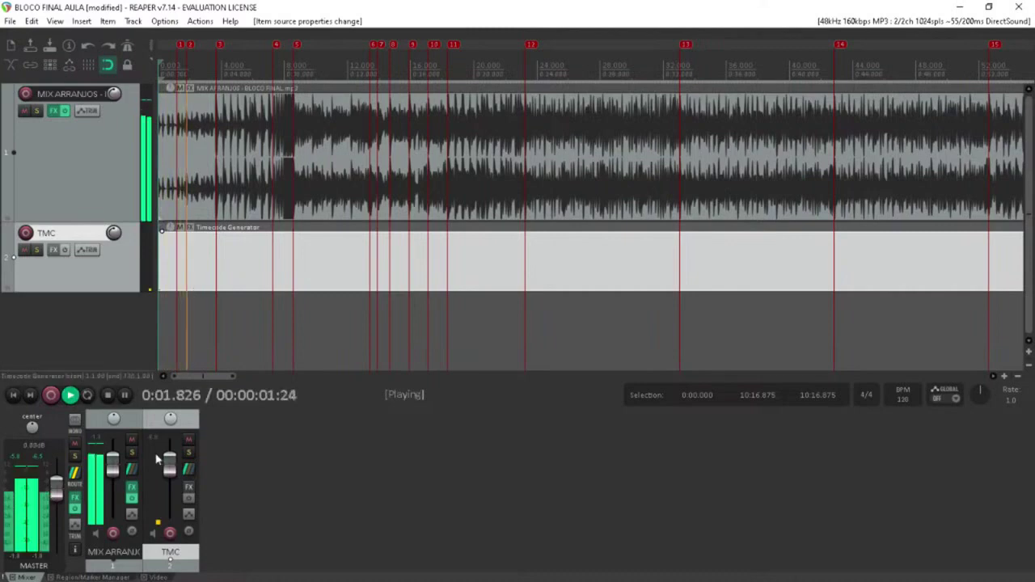
key("space")
left_click(133, 441)
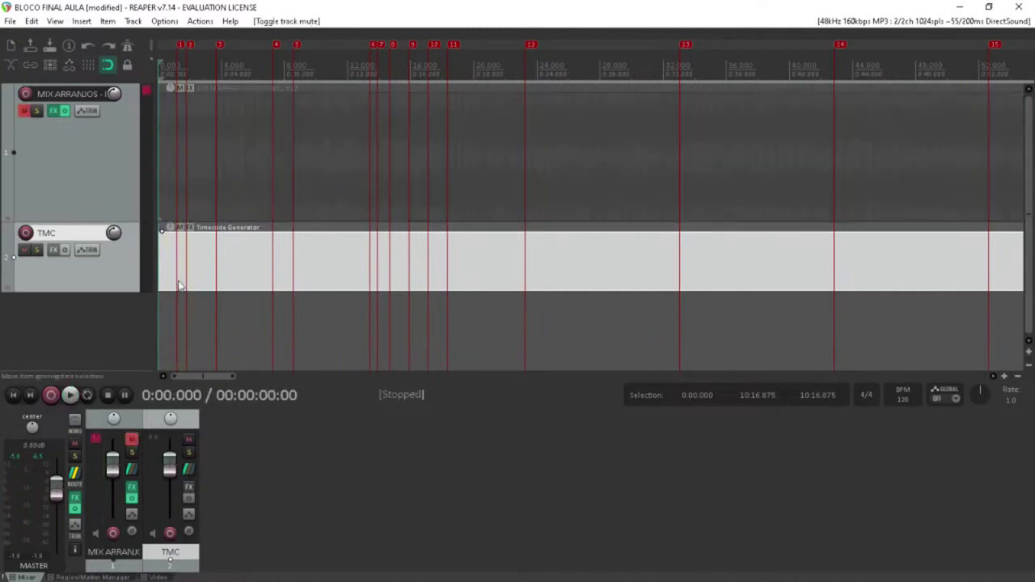
key("space")
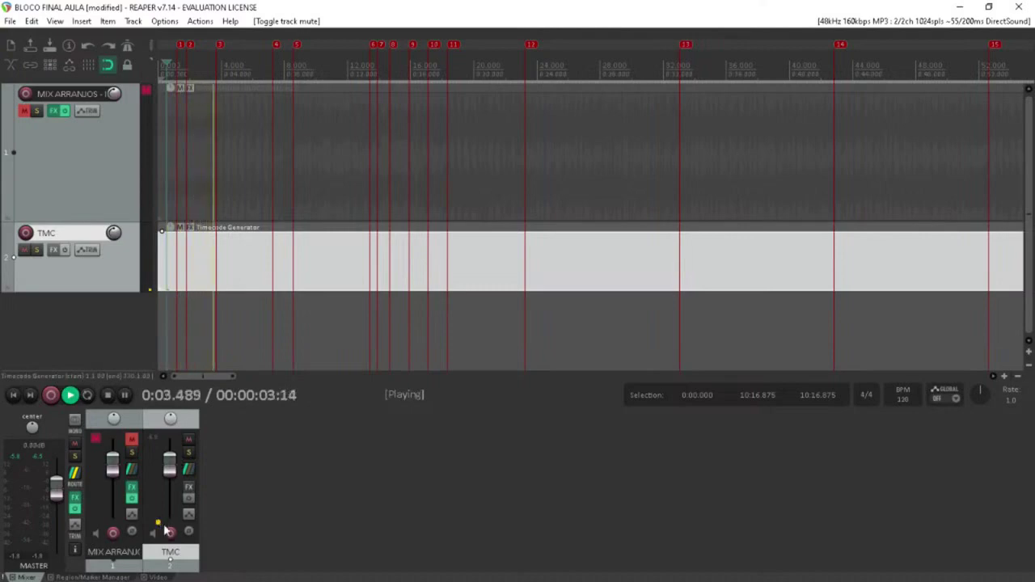
key("space")
key("space")
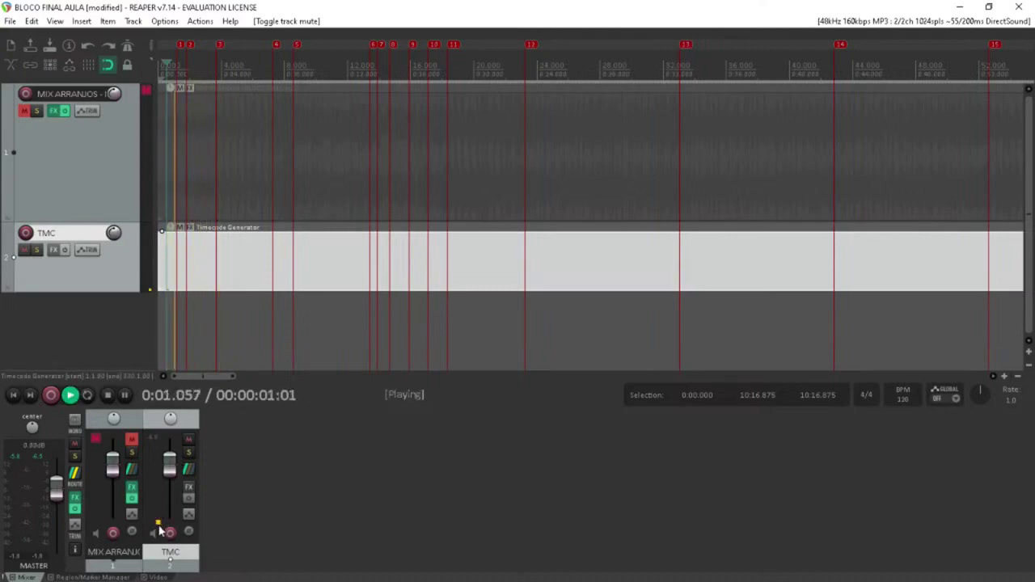
key("space")
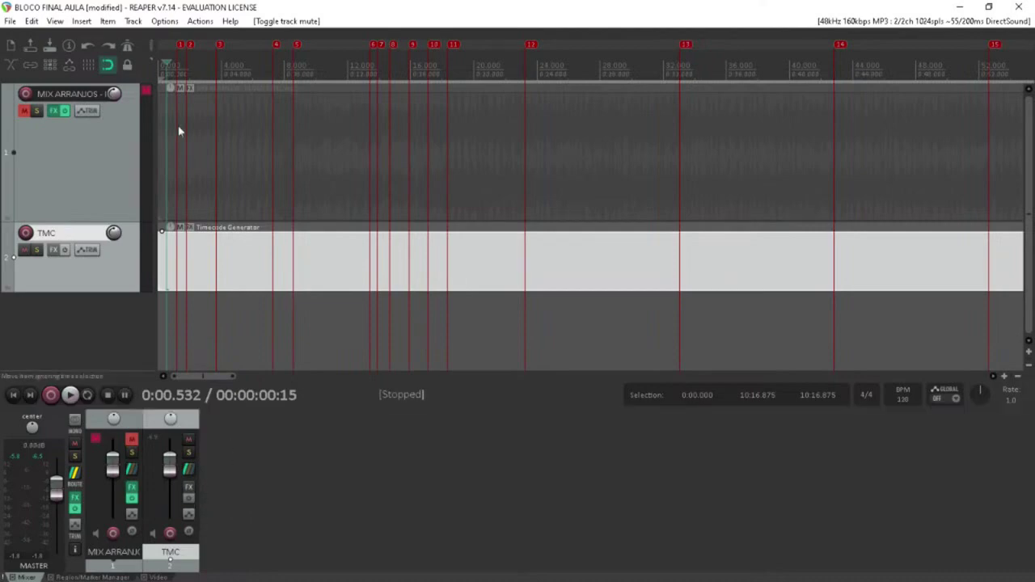
Open the MIDI device preferences and review the output and clock options of the MA2-I7-NOT MIDI output
left_click(165, 24)
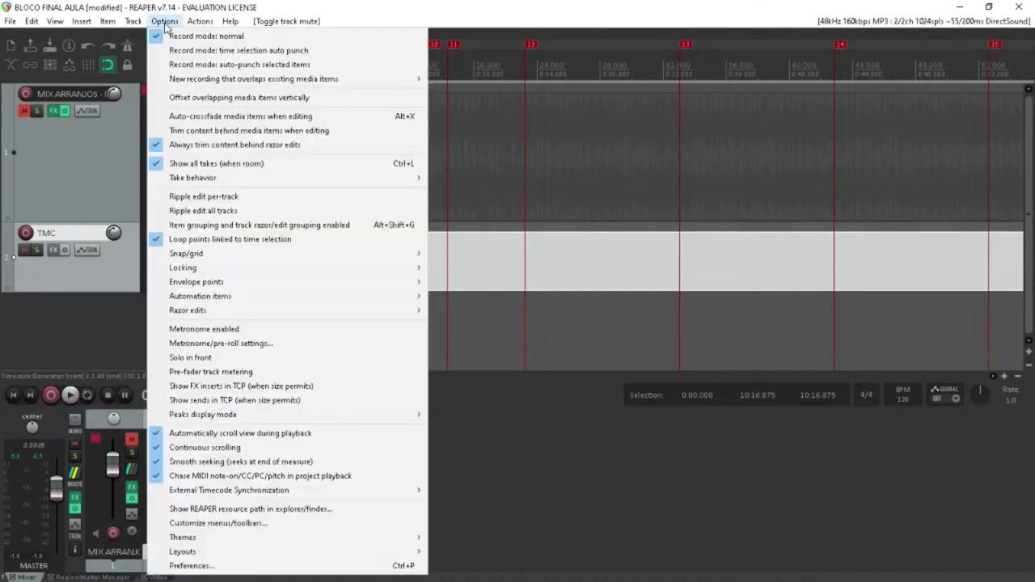
left_click(243, 567)
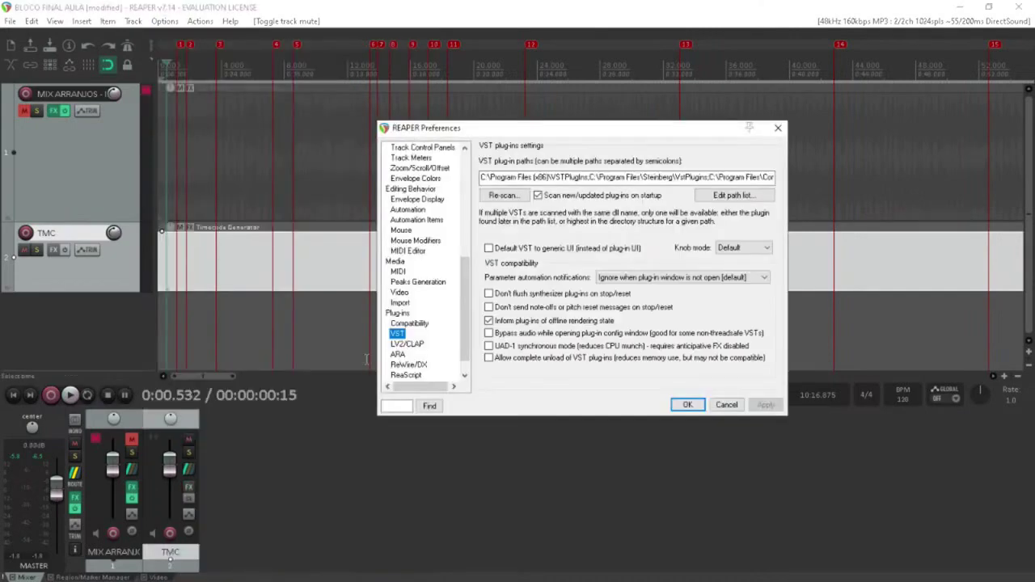
scroll(432, 243, "up", 8)
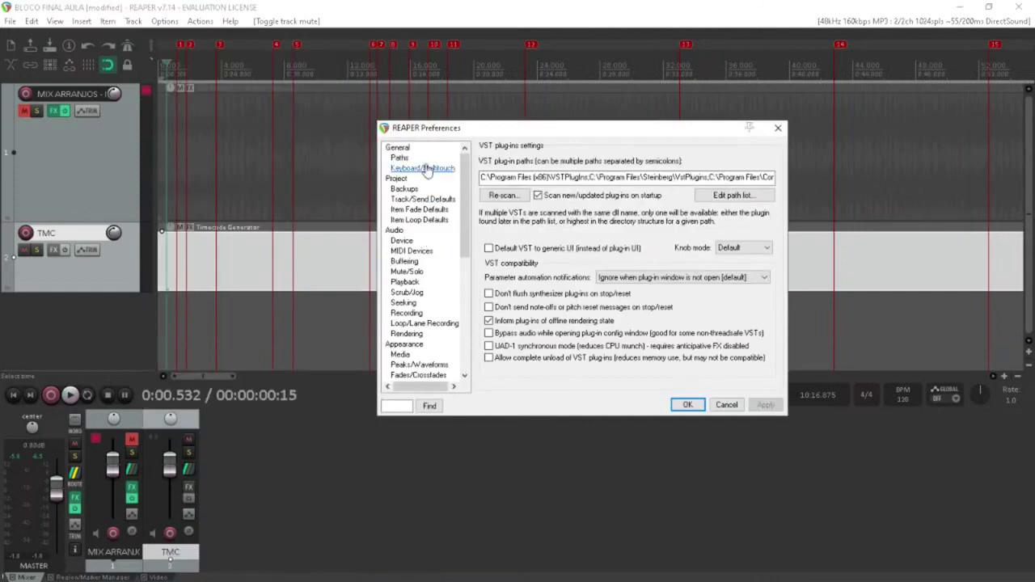
left_click(411, 251)
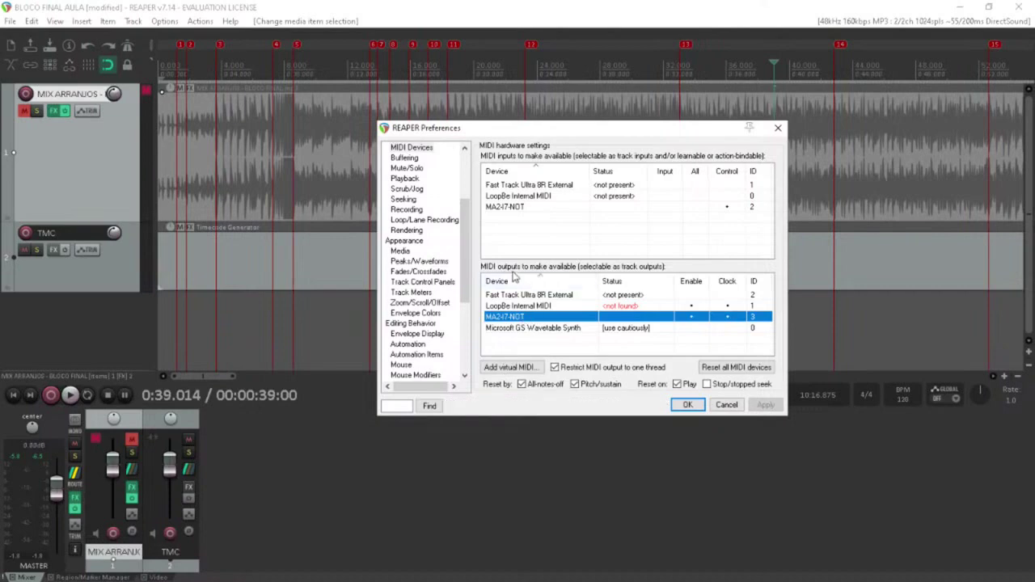
right_click(524, 318)
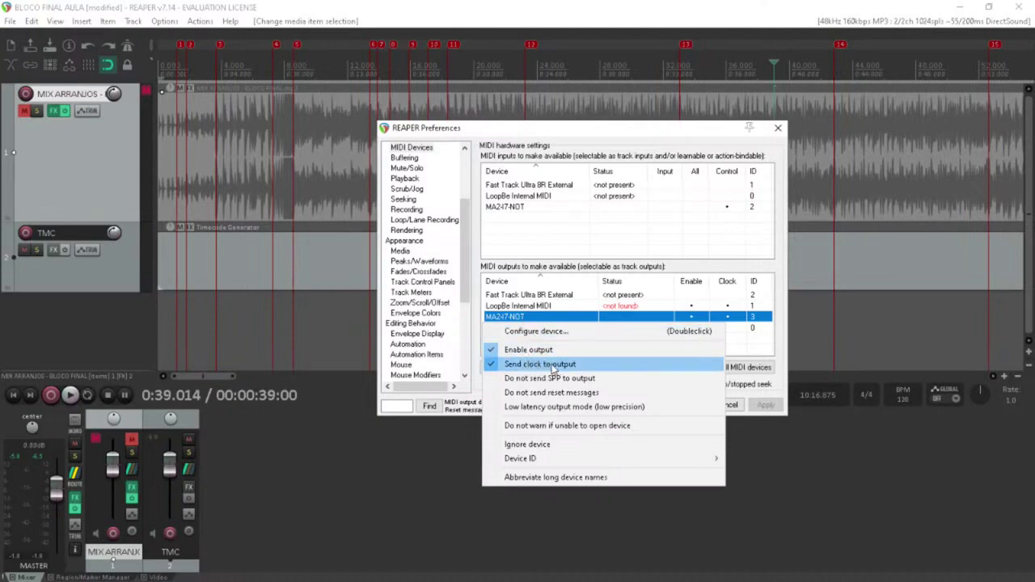
left_click(572, 239)
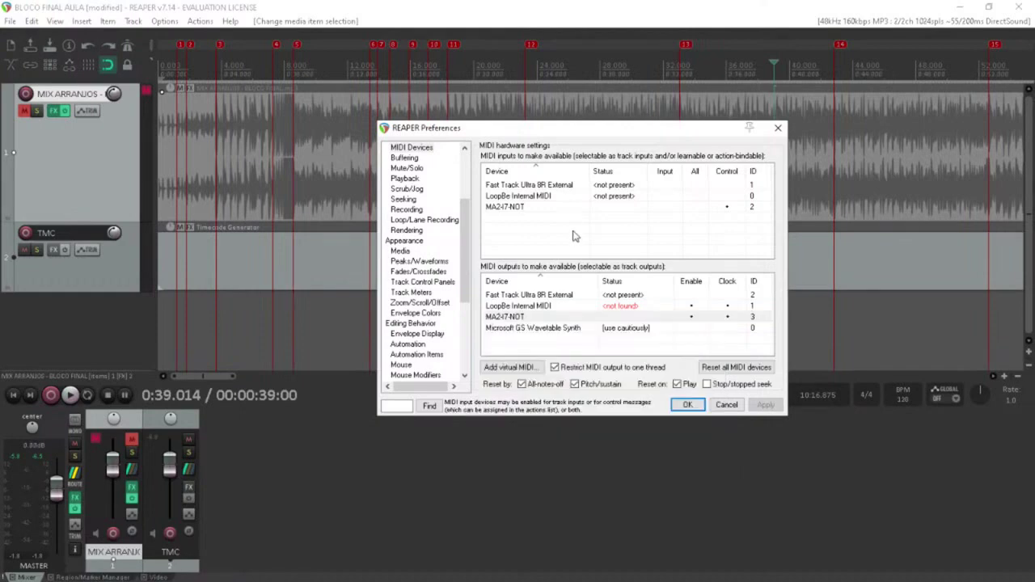
Enable the MA2-I7-NOT MIDI input for track recording and include it in All MIDI Inputs
left_click(518, 208)
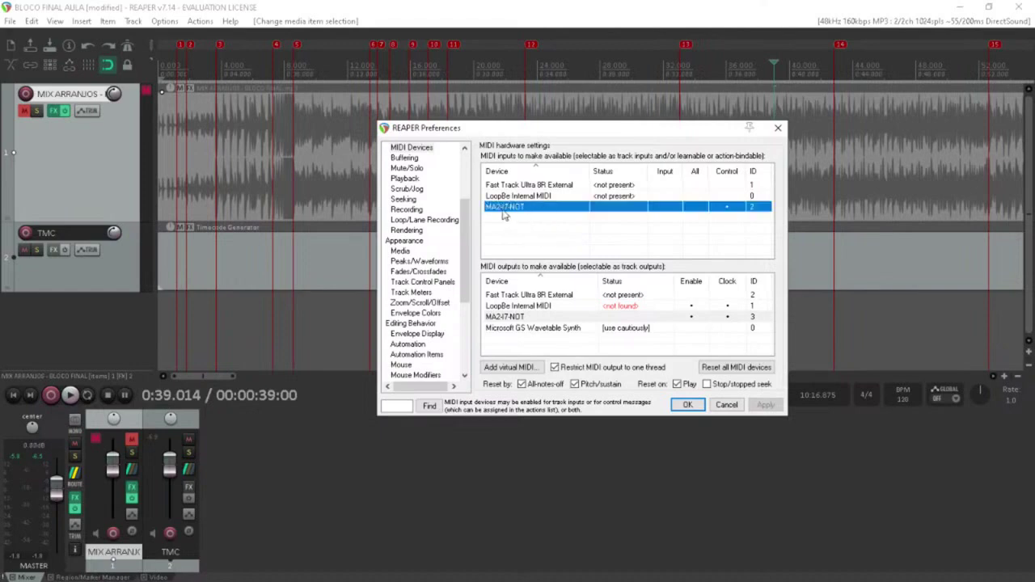
right_click(513, 211)
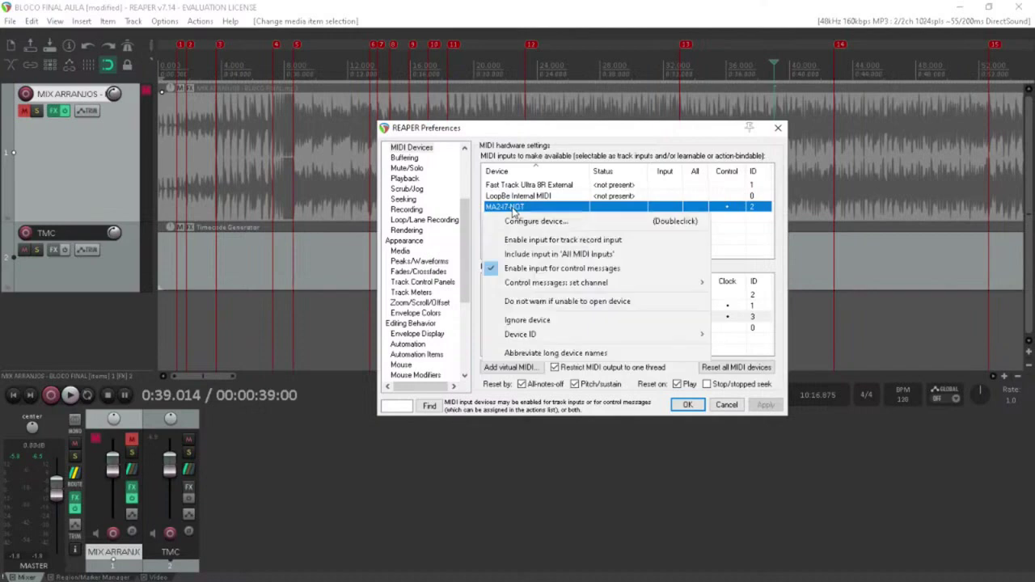
left_click(516, 213)
right_click(513, 212)
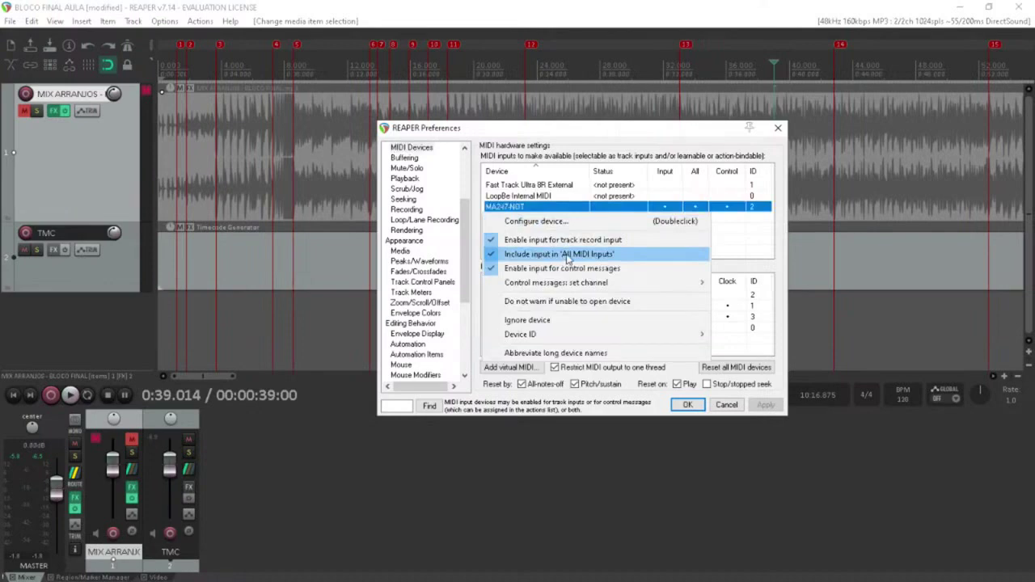
left_click(729, 241)
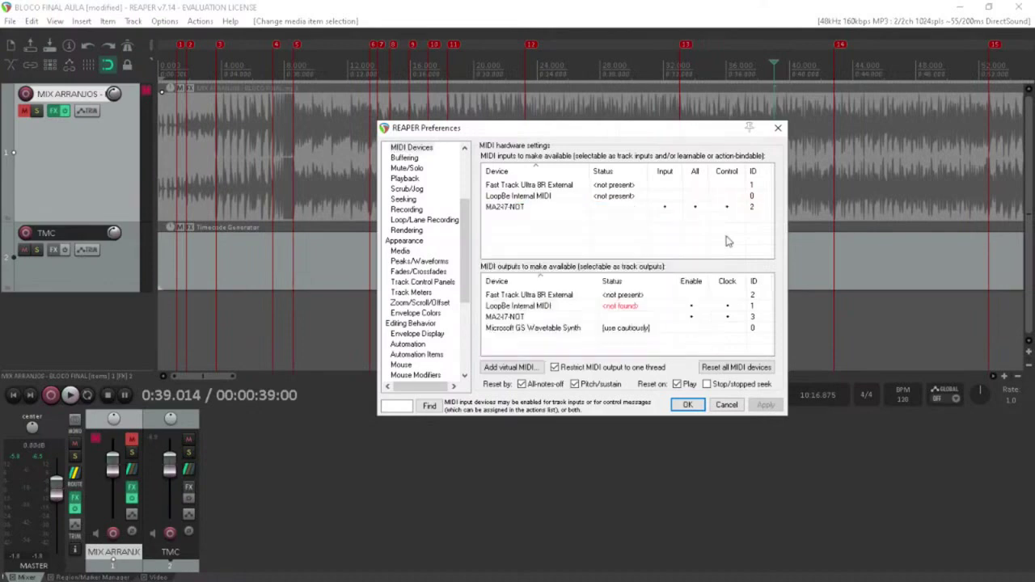
Recheck the enable and clock options of the MA2-I7-NOT MIDI output and leave the preferences
left_click(521, 319)
right_click(520, 323)
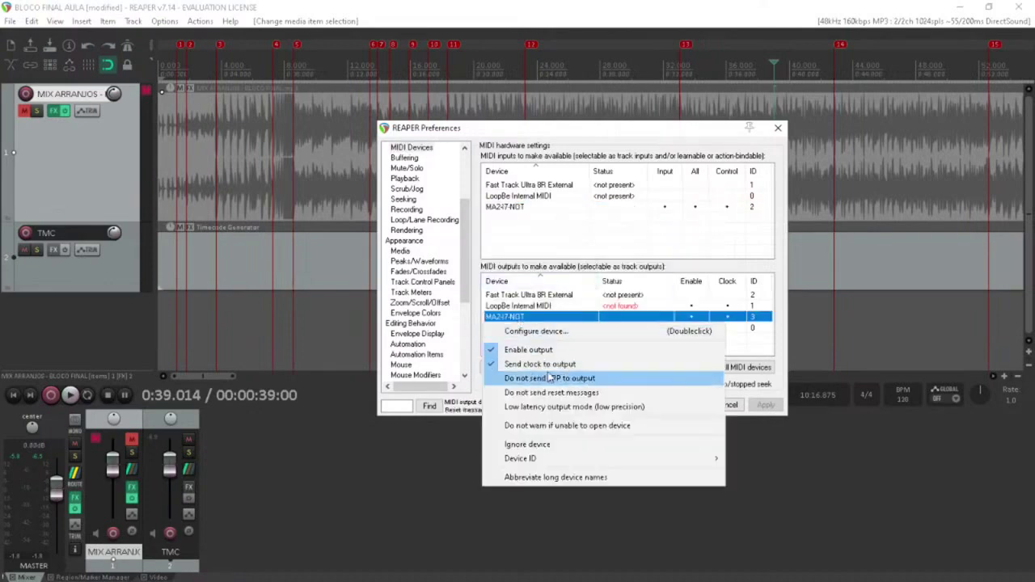
left_click(689, 244)
left_click(724, 404)
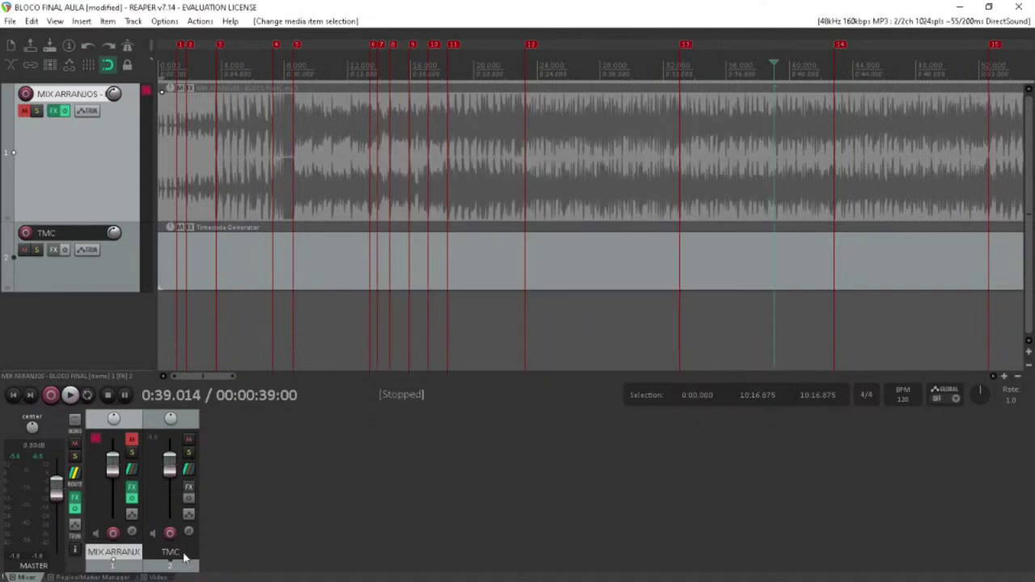
Disable the TMC track's master send, set its MIDI hardware output to MA2-I7-NOT, and return the playhead to the start
left_click(188, 469)
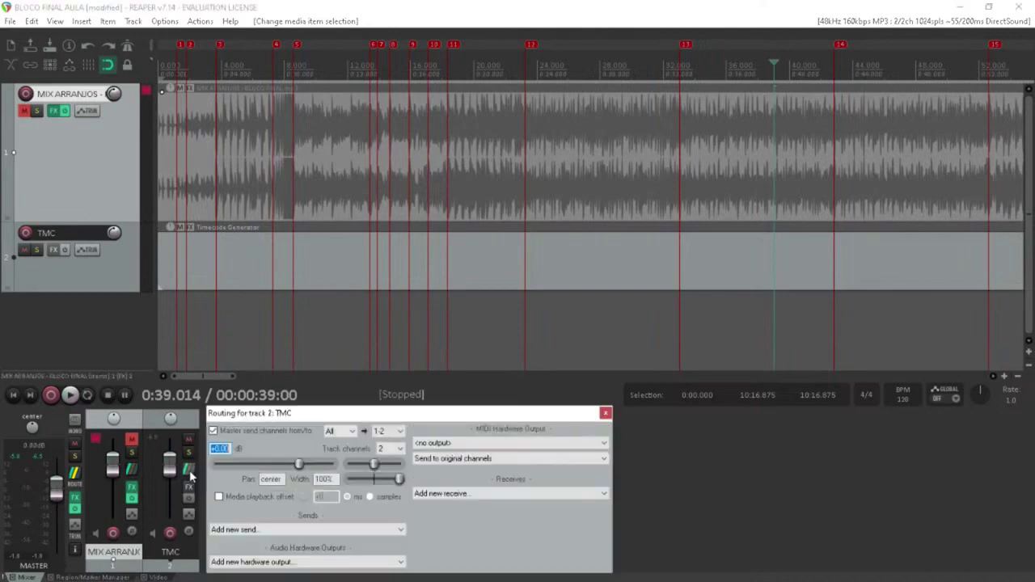
left_click(237, 433)
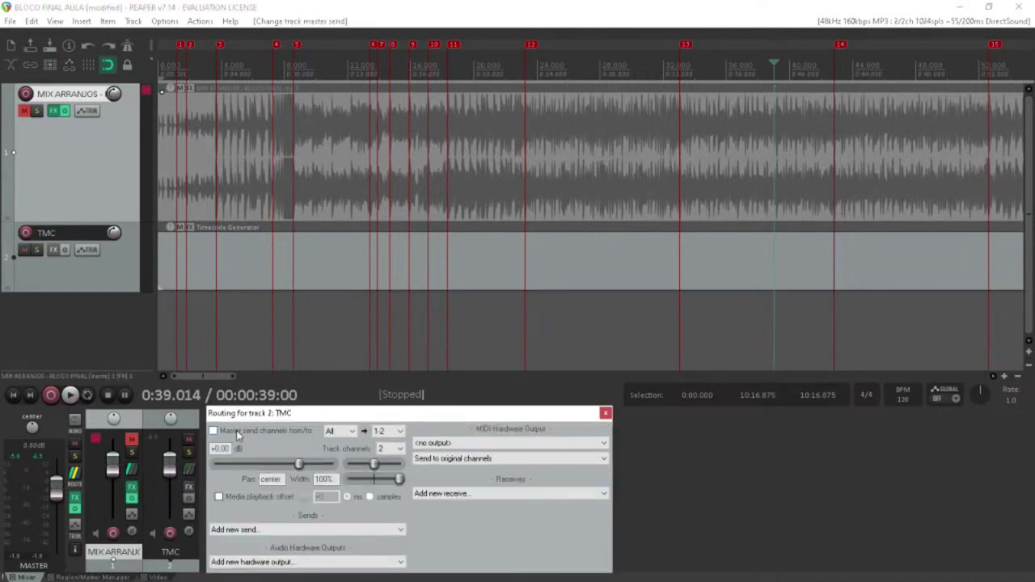
left_click(511, 443)
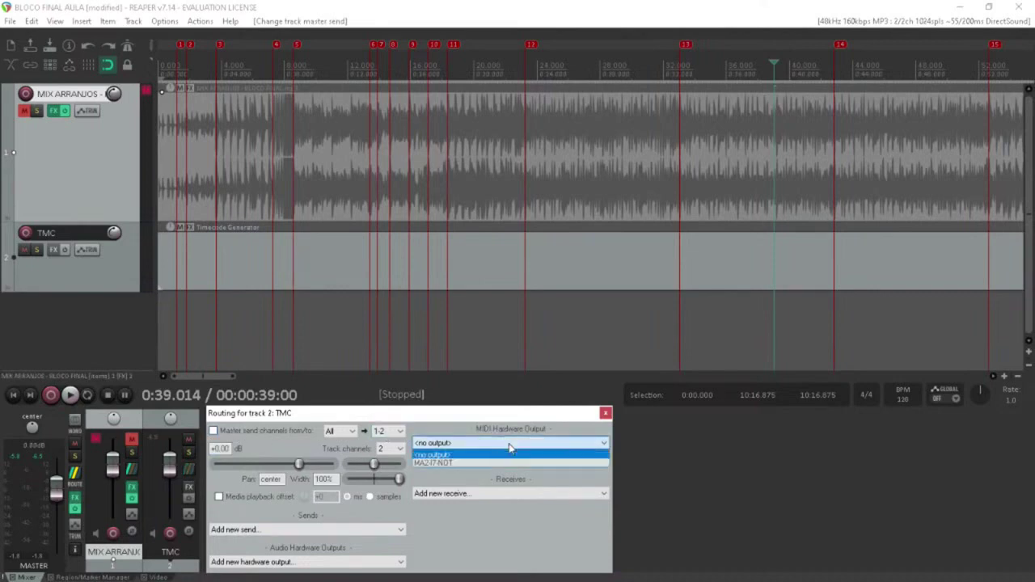
left_click(443, 463)
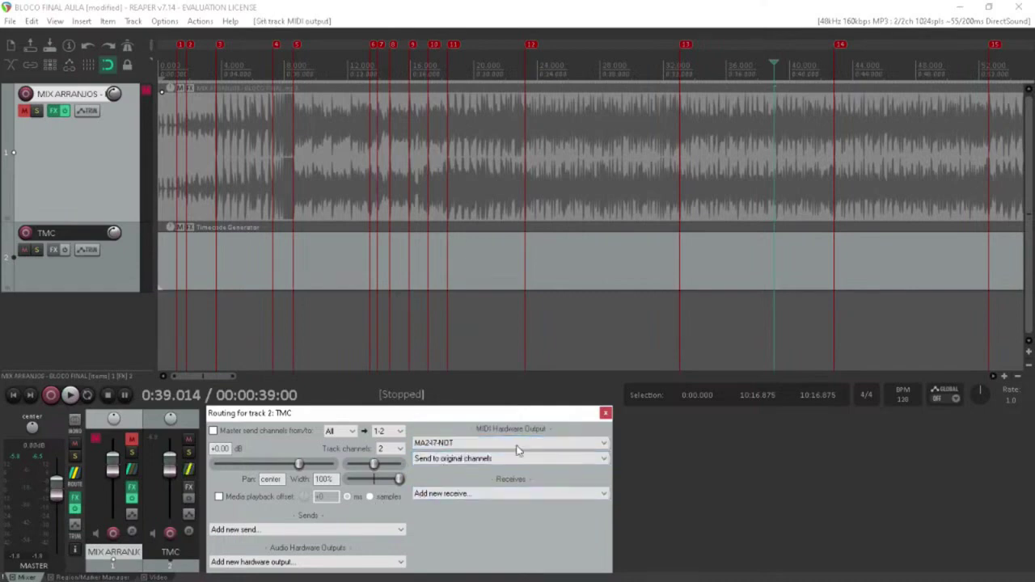
left_click(605, 413)
left_click(316, 265)
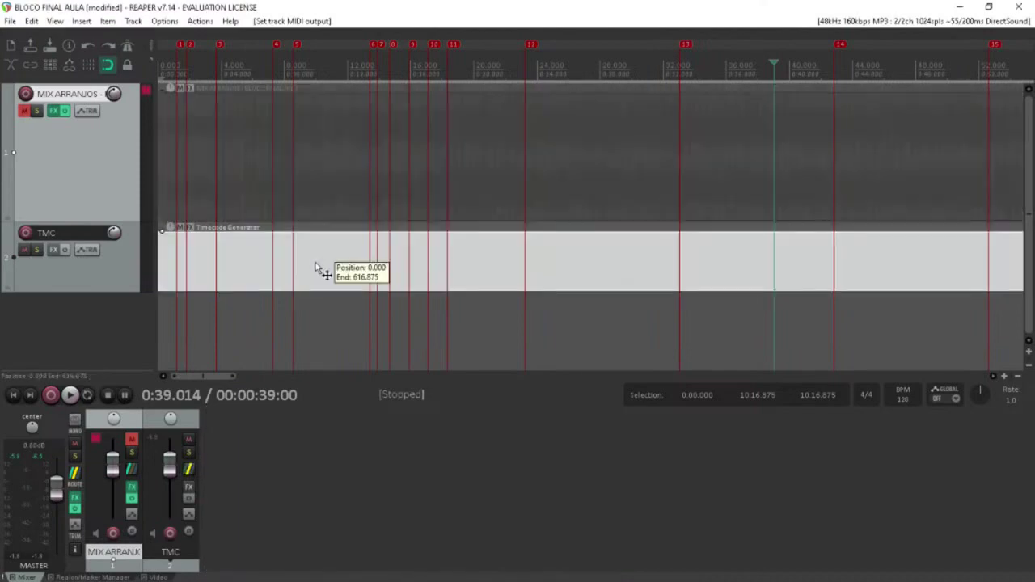
key("Home")
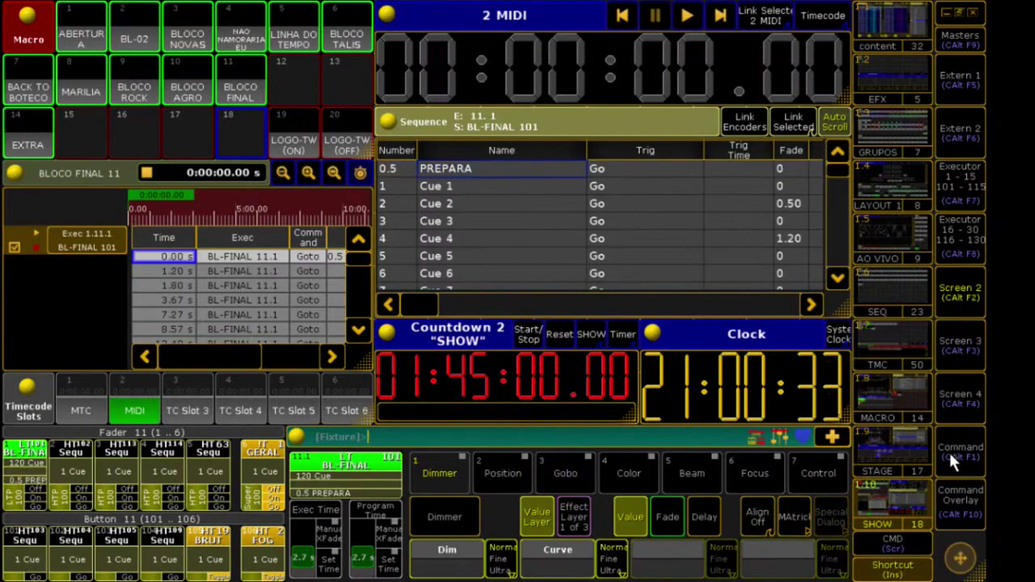
Switch to grandMA2 onPC and open the console's Timecode configuration in the setup
left_click(950, 443)
left_click(806, 16)
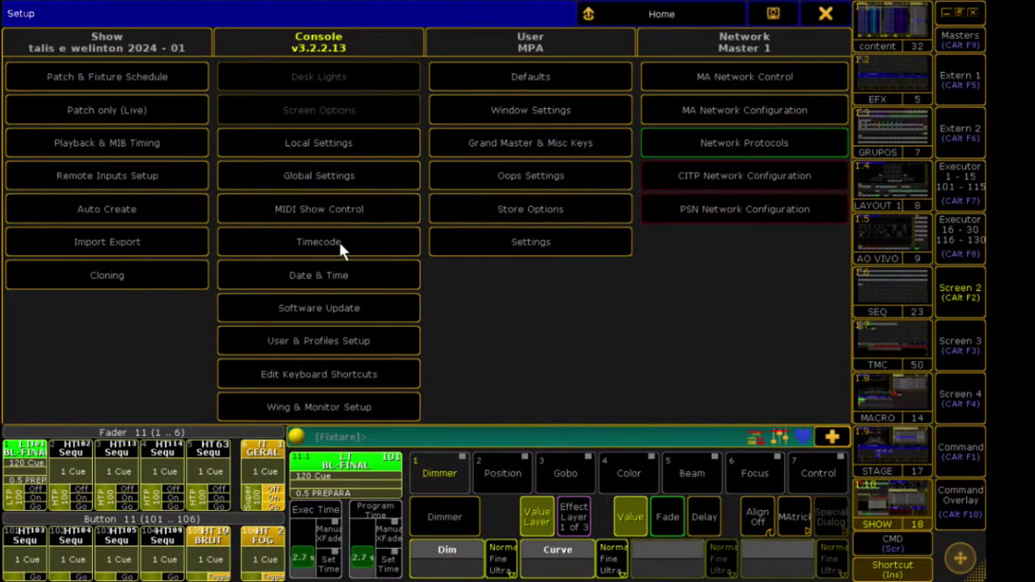
left_click(821, 14)
left_click(806, 17)
left_click(321, 244)
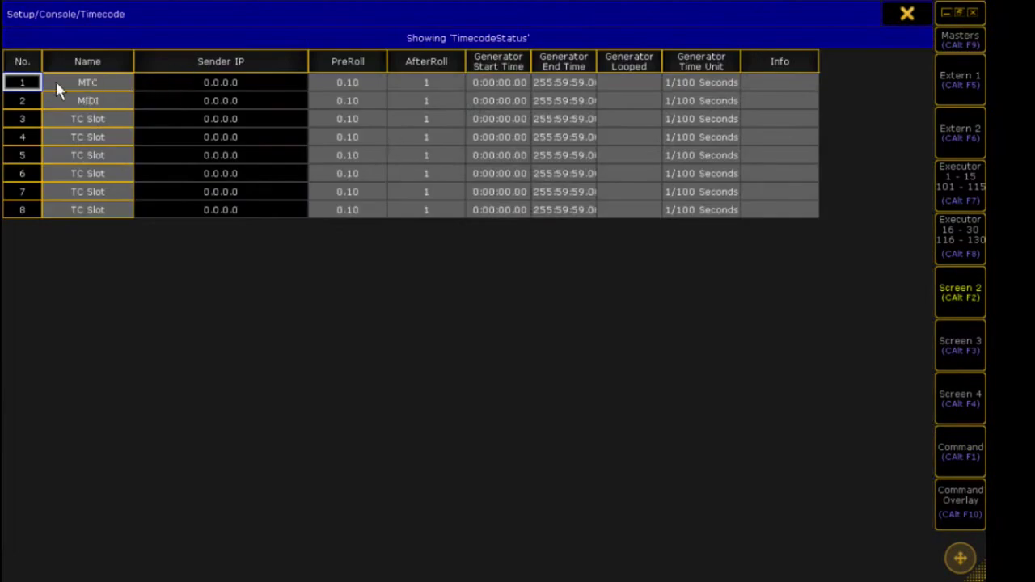
Inspect the name of the first timecode slot in its edit field, cancel the edit, and select the second slot's name
left_click(90, 85)
double_click(103, 79)
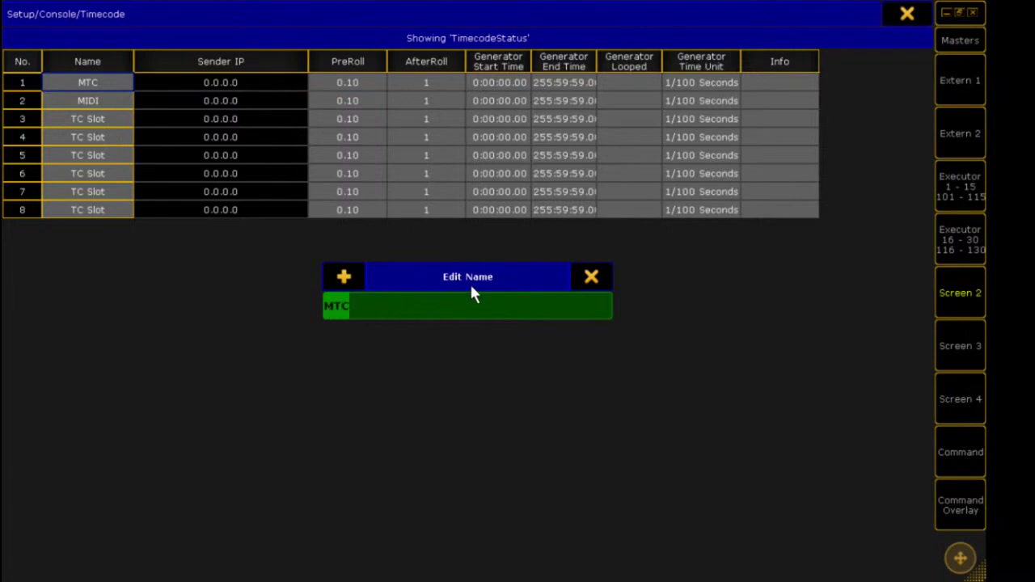
left_click(592, 277)
left_click(91, 100)
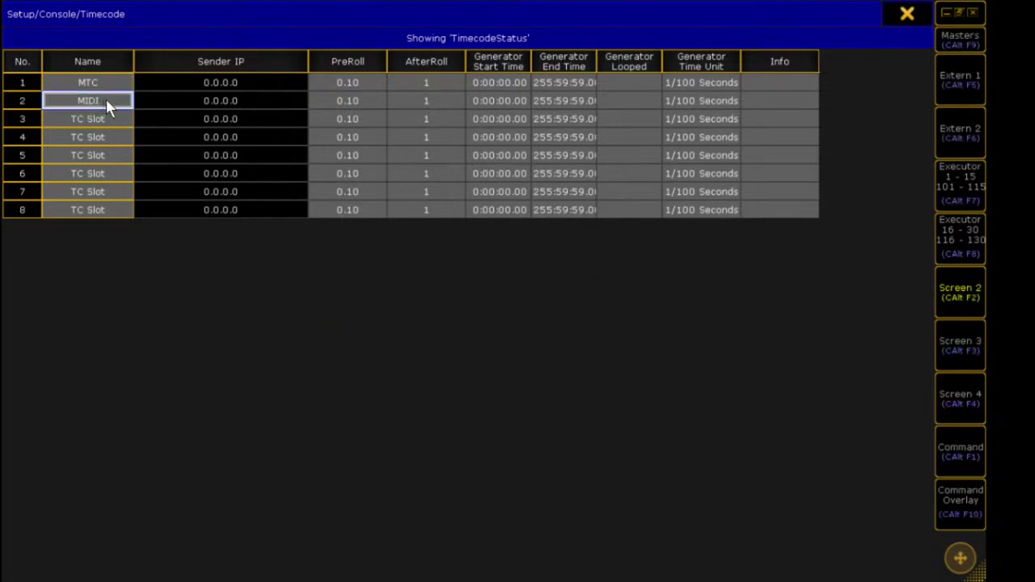
Set the PreRoll of all eight timecode slots to 0.50 seconds
left_click(356, 101)
left_click(360, 98)
left_click(201, 321)
left_click(239, 321)
left_click(239, 246)
left_click(424, 321)
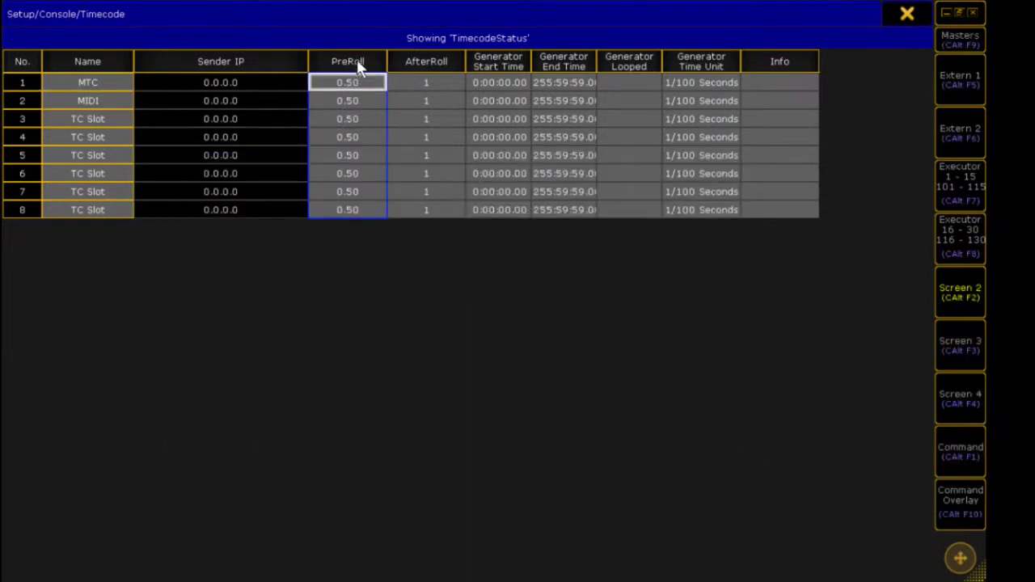
Set the PreRoll of all eight timecode slots to 0.10 seconds
left_click(357, 82)
left_click(202, 321)
left_click(239, 321)
left_click(201, 283)
left_click(423, 321)
Set the AfterRoll of all eight timecode slots to 1 second and leave the timecode configuration
left_click(428, 84)
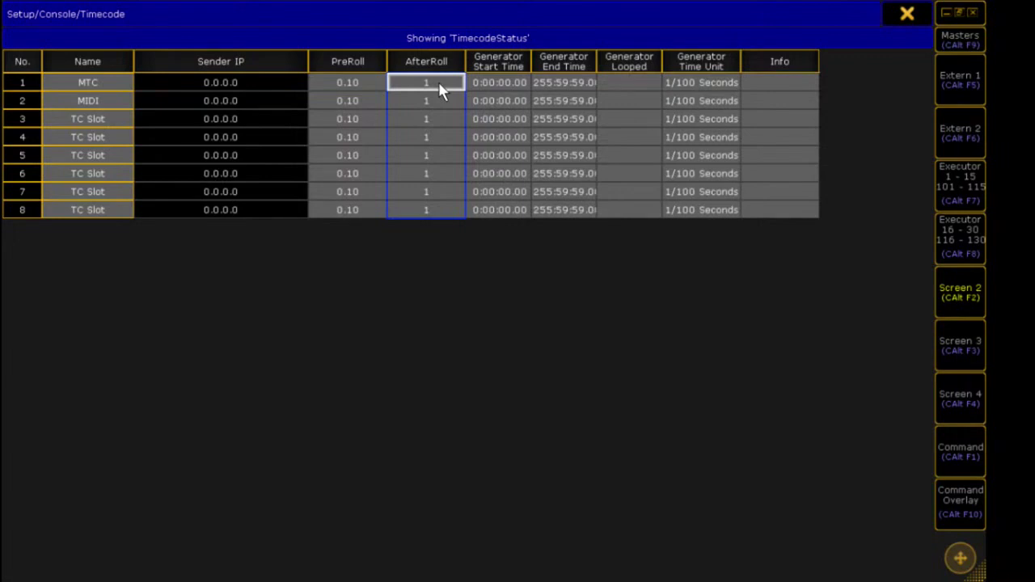
left_click(438, 82)
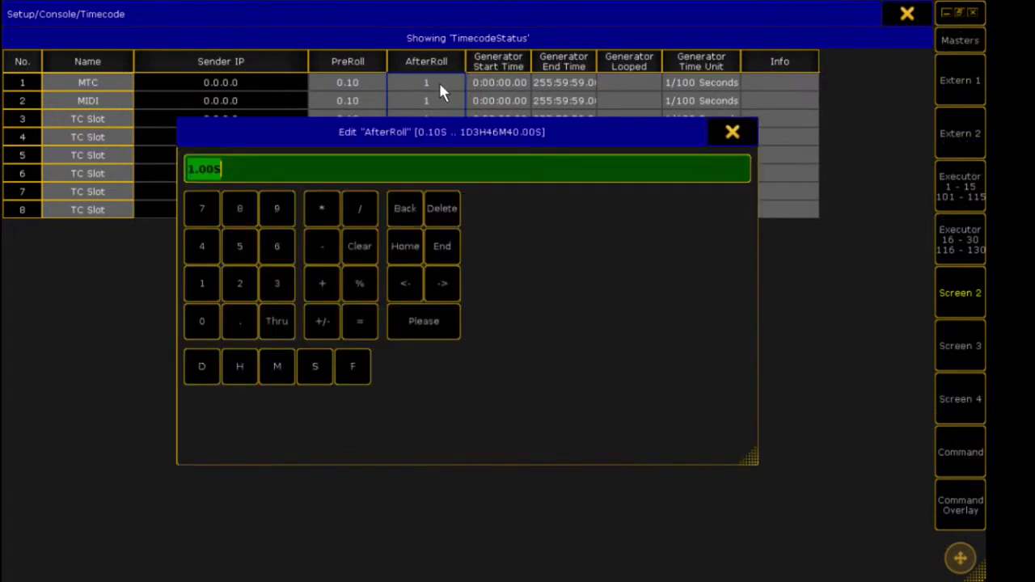
left_click(199, 280)
left_click(421, 324)
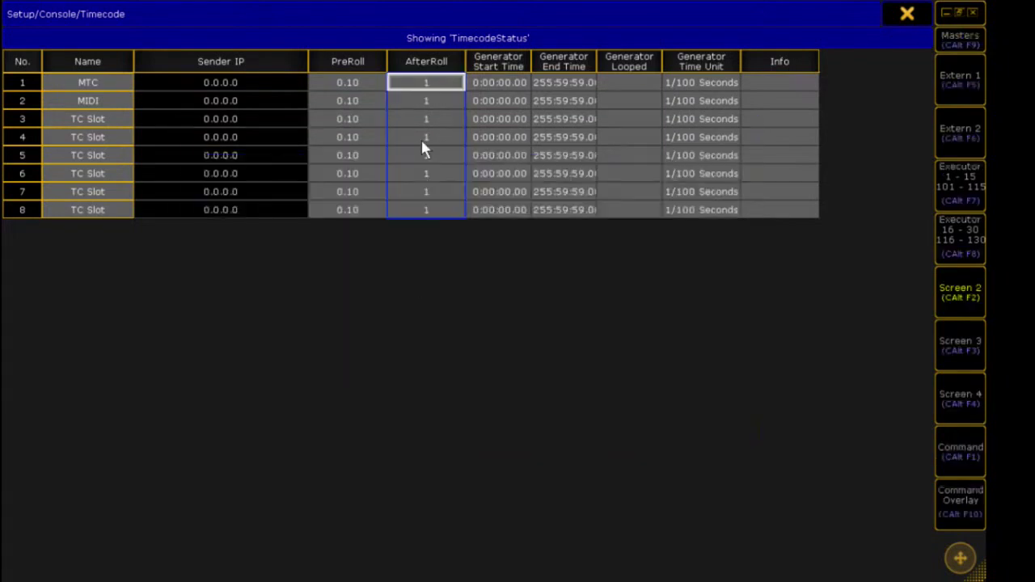
left_click(431, 82)
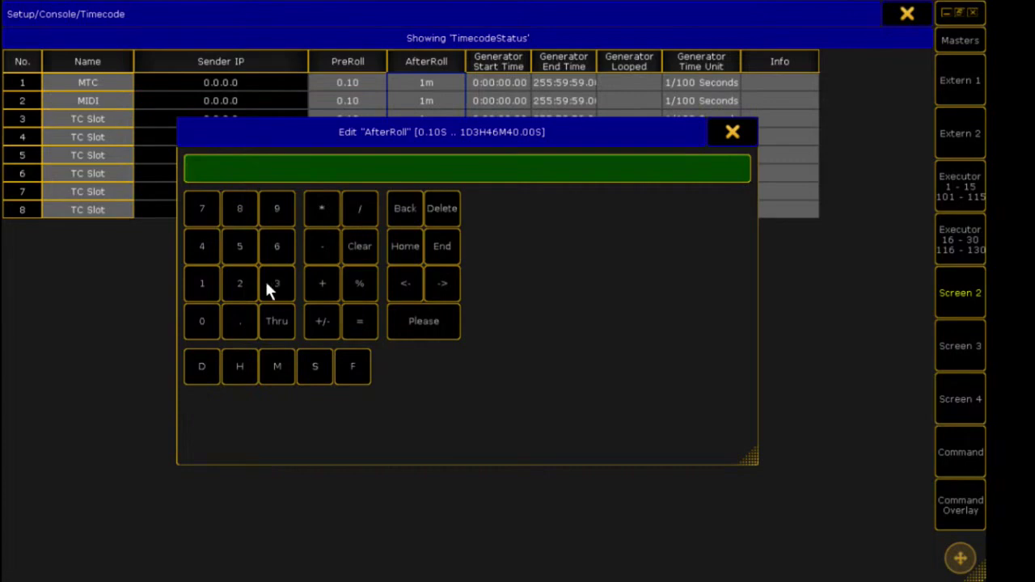
left_click(203, 285)
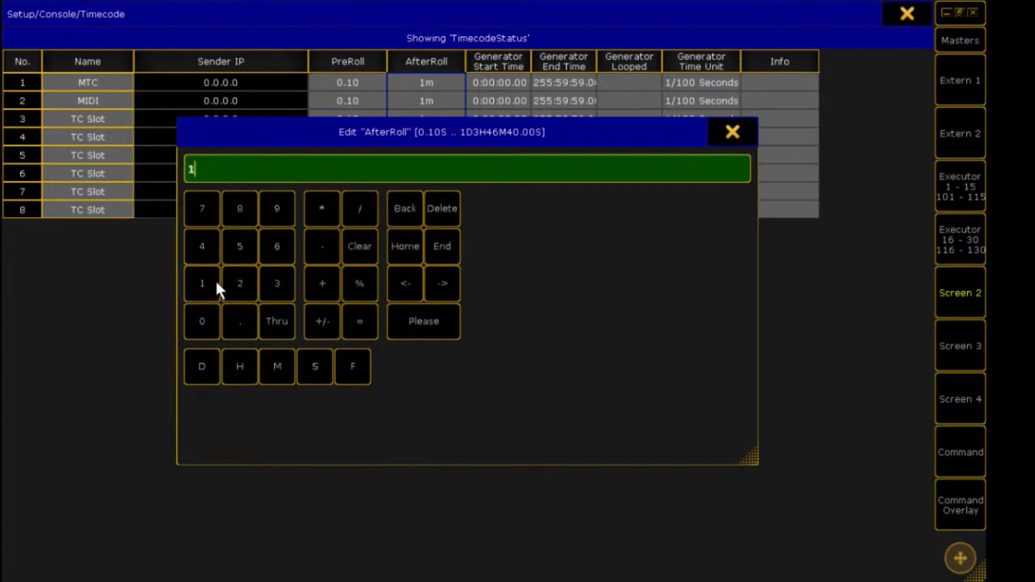
left_click(422, 321)
left_click(960, 291)
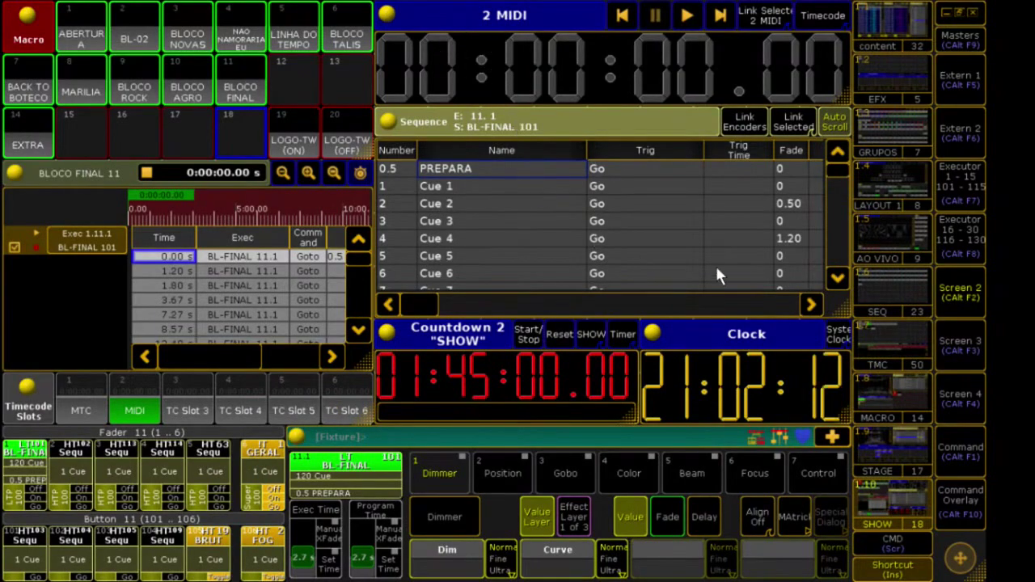
Delete the existing clock window on the command screen and create a new Clock window in the empty area
left_click(959, 433)
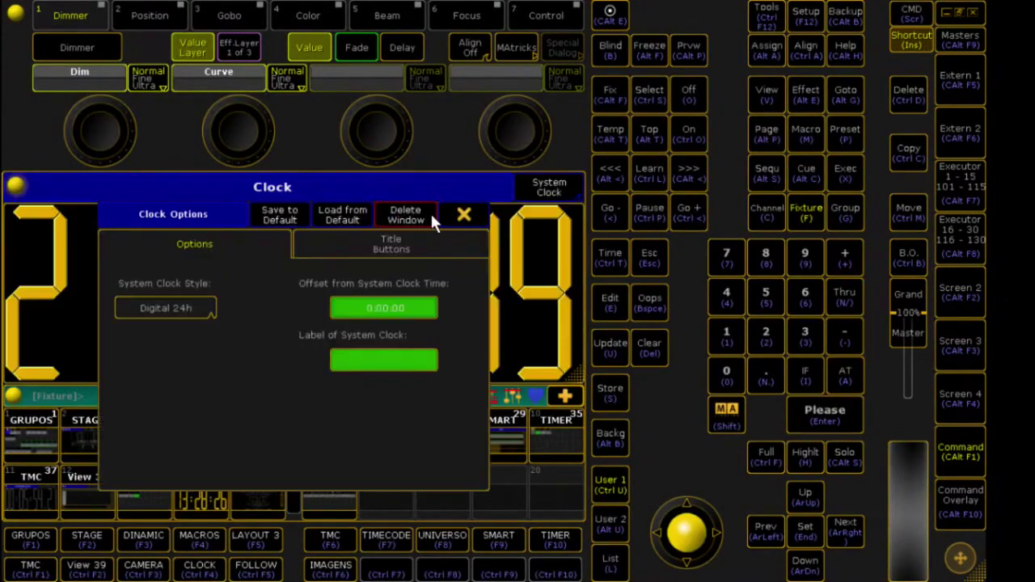
left_click(430, 212)
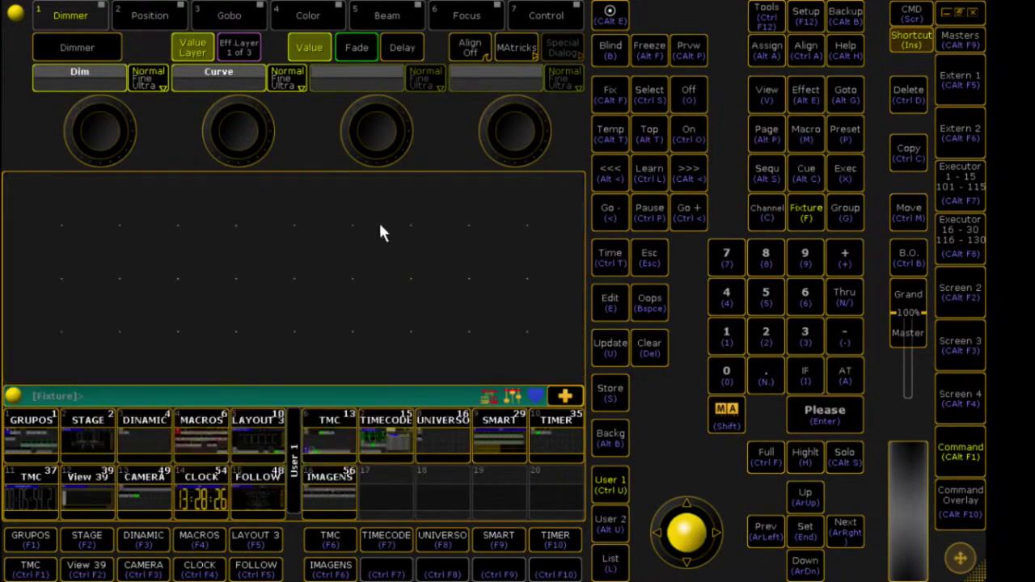
left_click(22, 206)
left_click(498, 254)
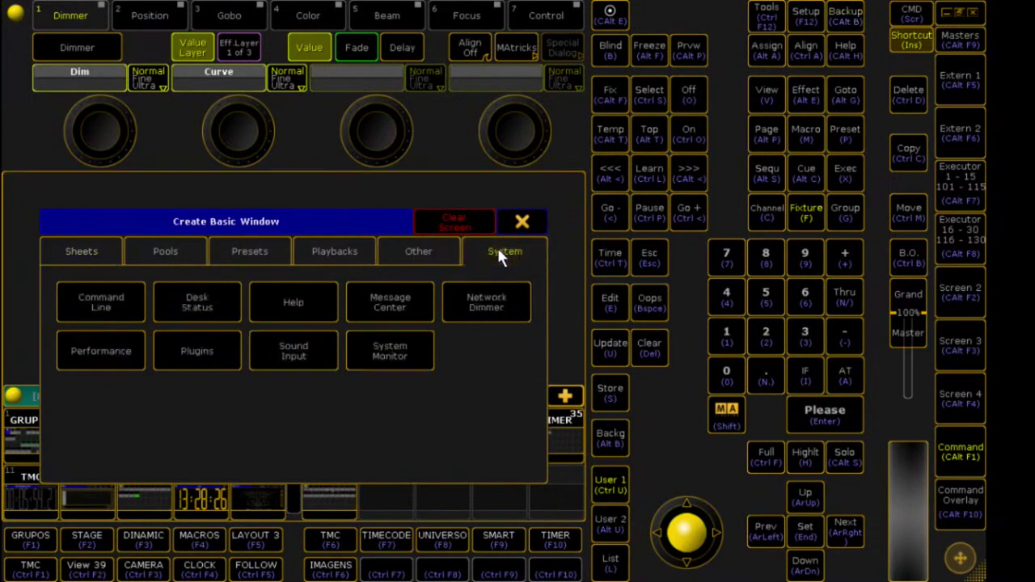
left_click(419, 254)
left_click(290, 308)
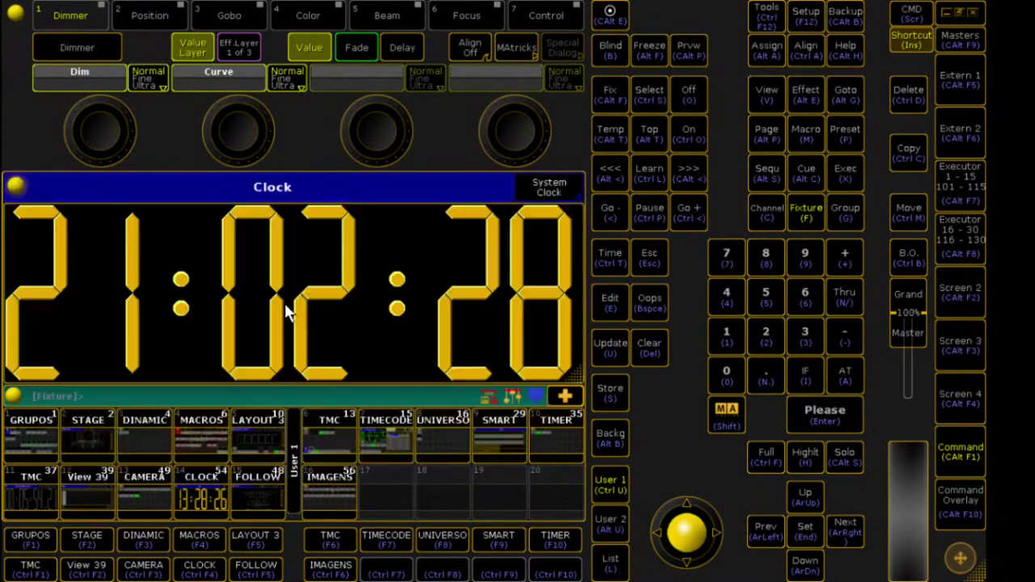
Switch the new clock to Timecode, try the MIDI and MTC slots as its source, and set it to Link Selected
left_click(557, 198)
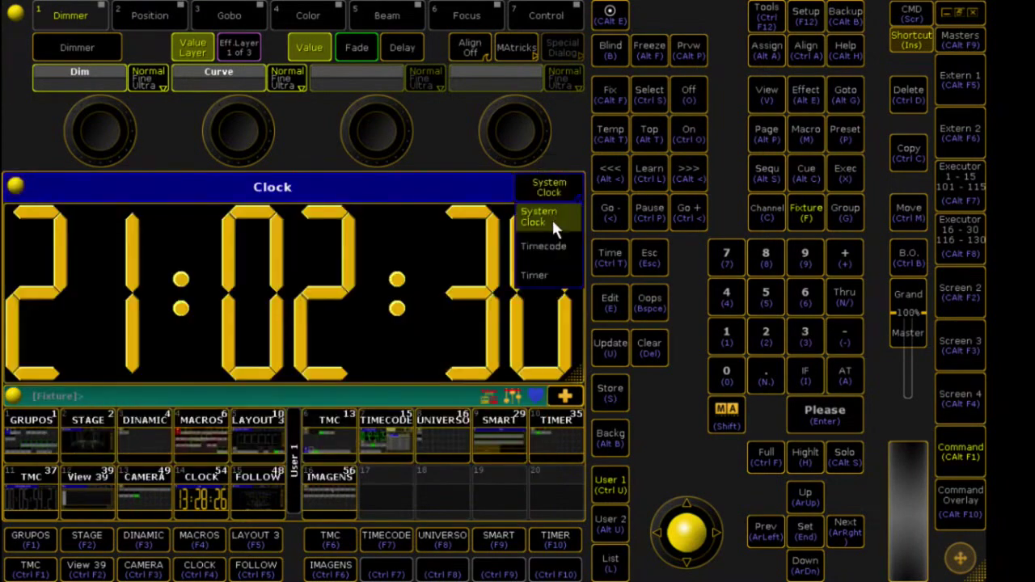
left_click(555, 247)
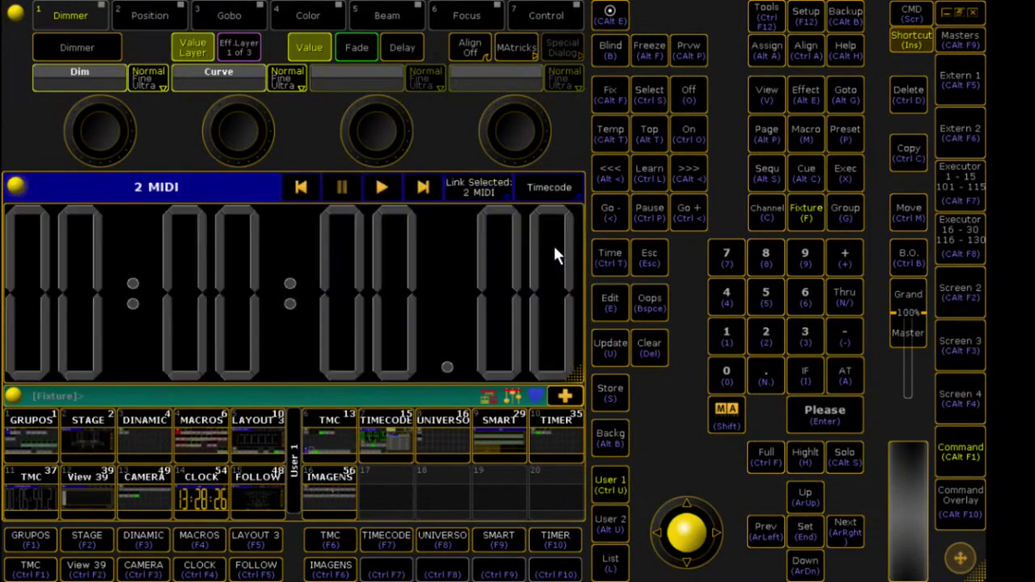
left_click(479, 187)
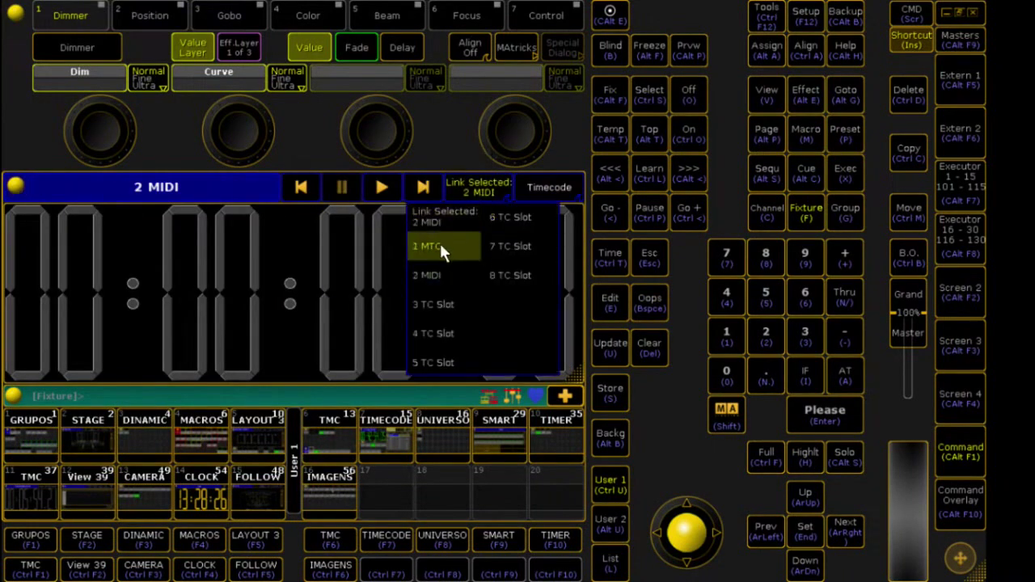
left_click(433, 275)
left_click(479, 186)
left_click(450, 244)
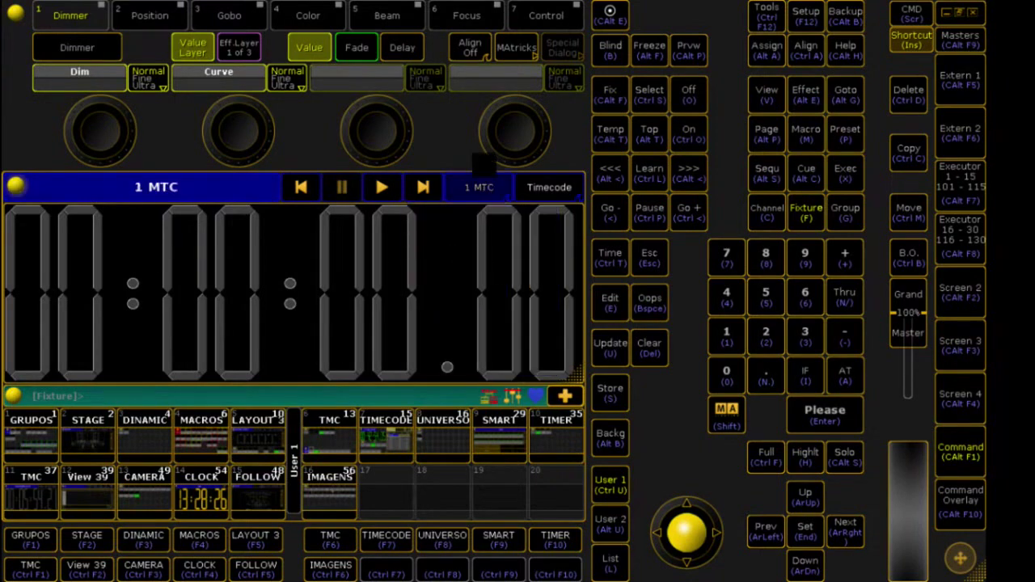
left_click(479, 187)
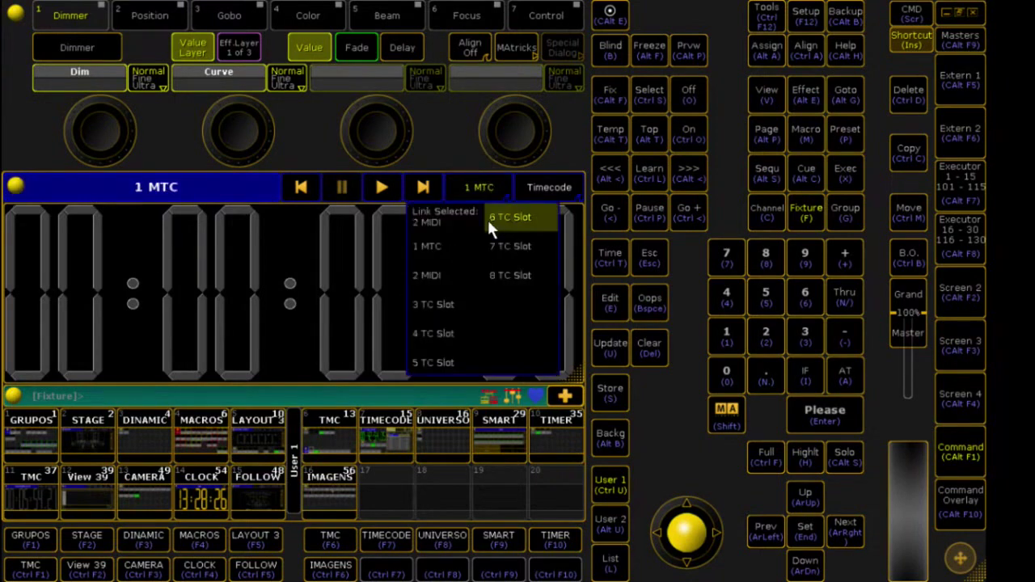
left_click(442, 216)
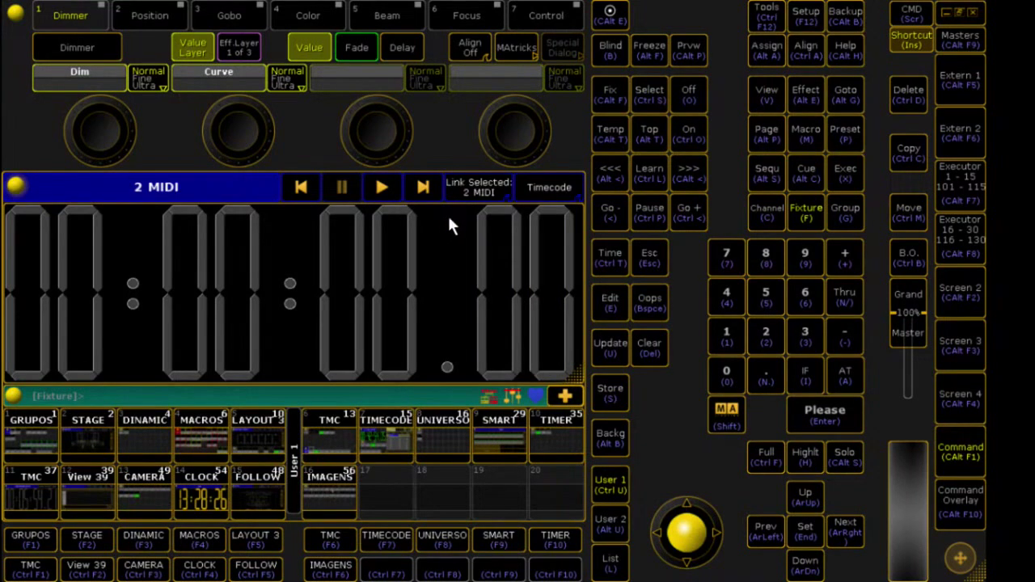
Delete the clock window and create a Timecode Slots Pool window with a linked timecode clock beneath it
left_click(16, 188)
left_click(396, 218)
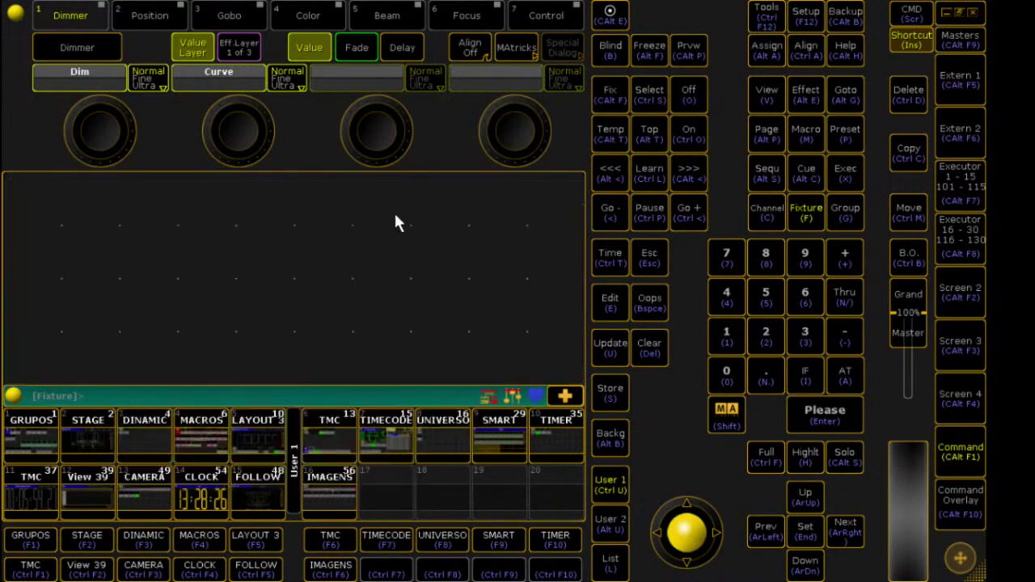
left_click(25, 202)
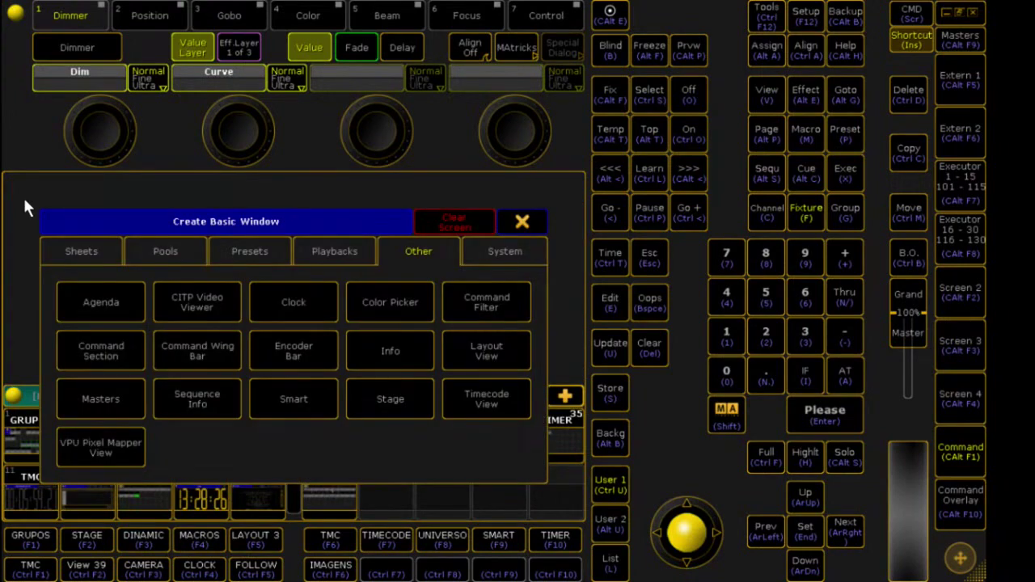
left_click(341, 252)
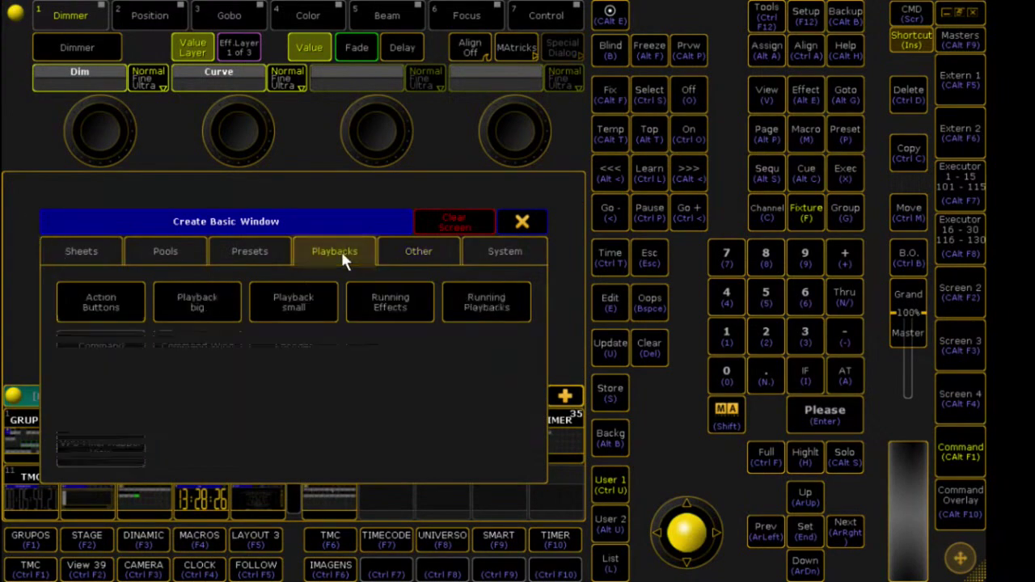
left_click(261, 249)
left_click(167, 257)
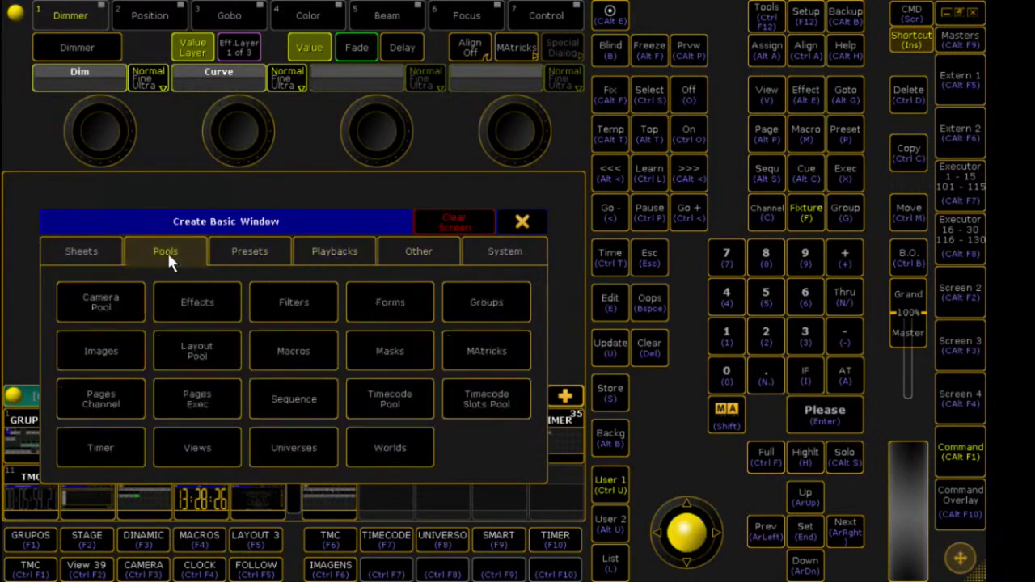
left_click(481, 405)
Select the MTC, MIDI and TC Slot 3 timecode slots in turn to check the linked clock, finishing on MTC
left_click(102, 208)
left_click(147, 212)
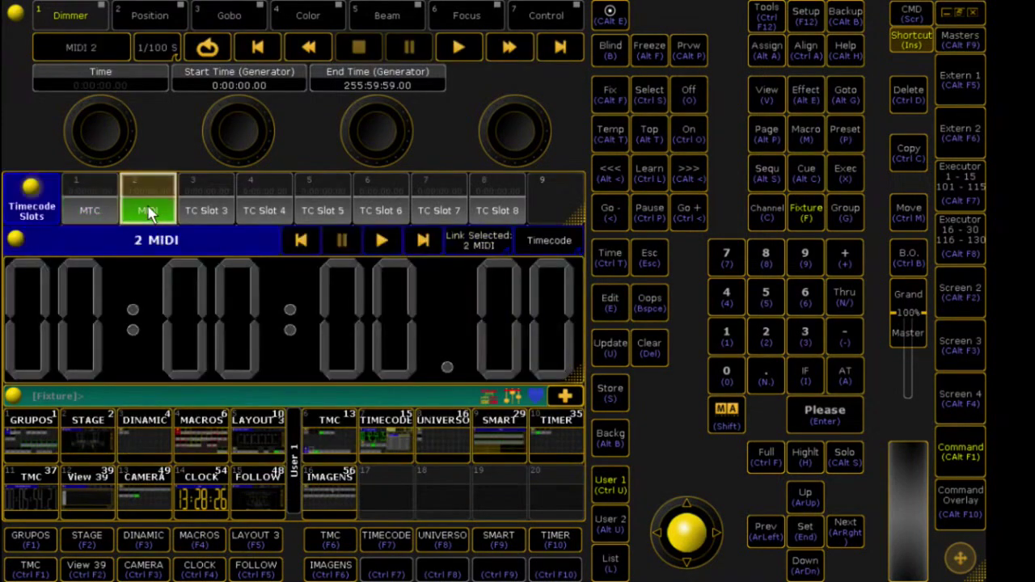
left_click(210, 207)
left_click(110, 205)
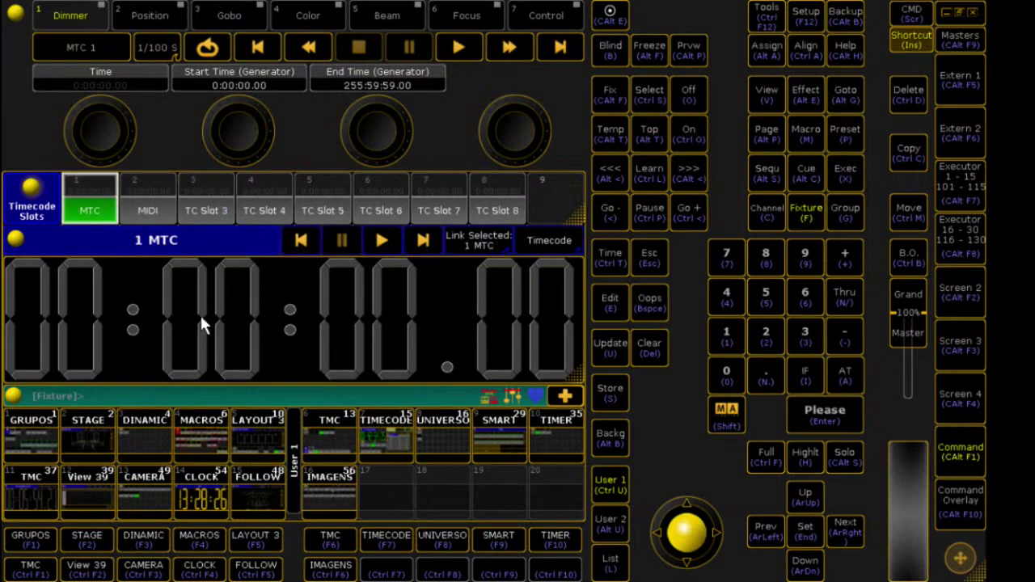
left_click(152, 211)
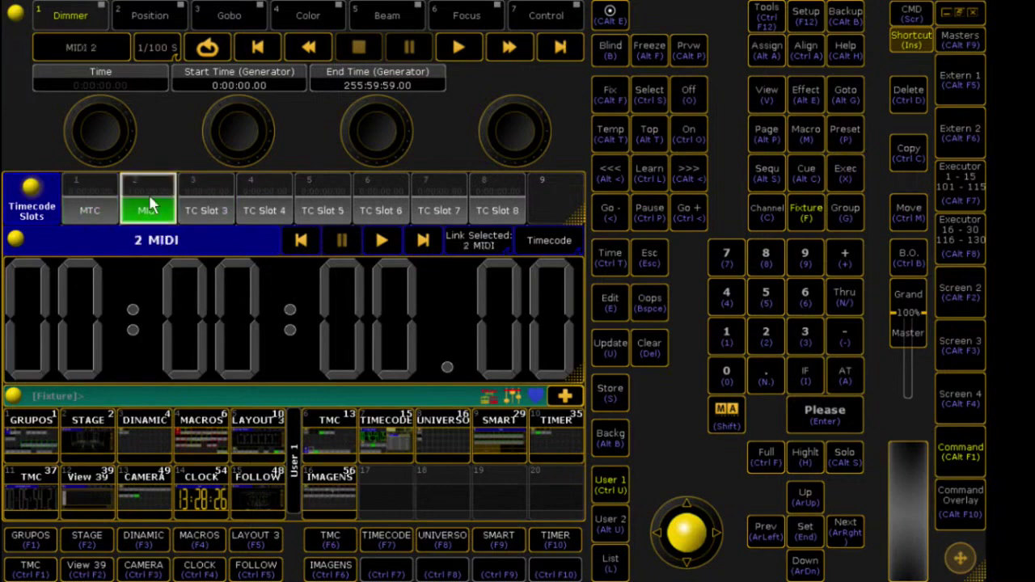
left_click(98, 213)
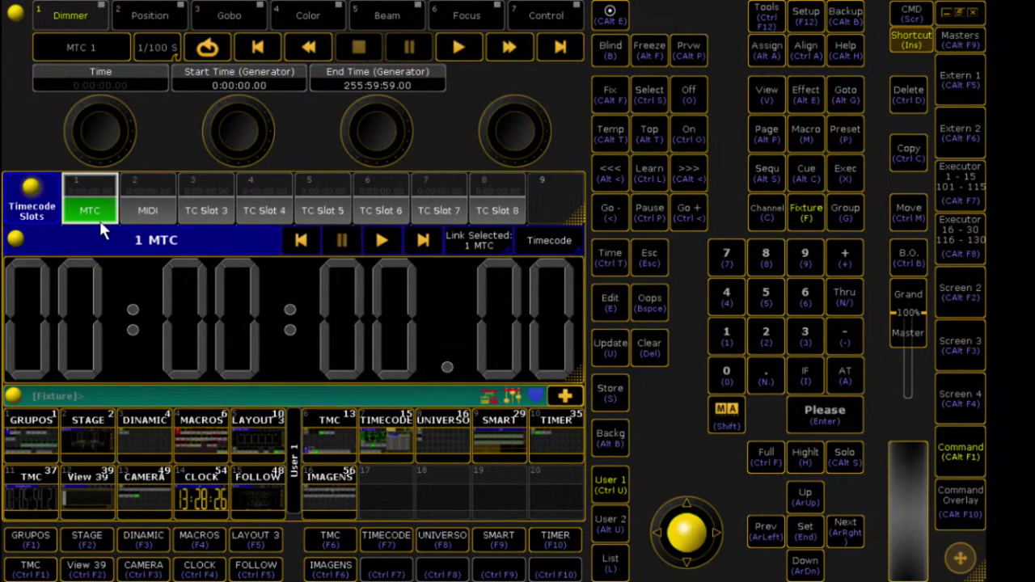
Select the MIDI timecode slot and set the MIDI In Device to MA2-I7-NOT in the onPC options
left_click(146, 212)
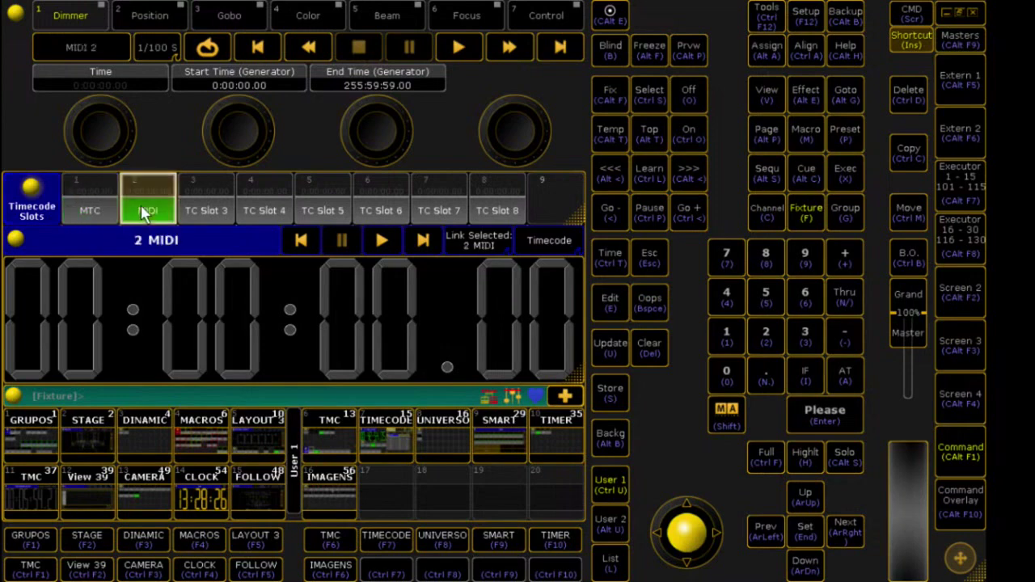
left_click(17, 12)
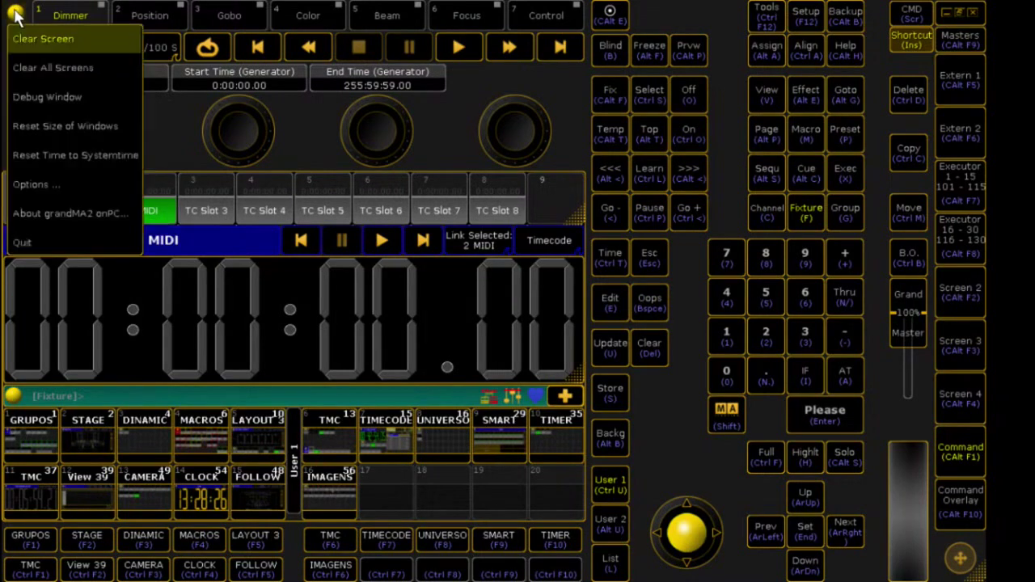
left_click(55, 188)
left_click(469, 255)
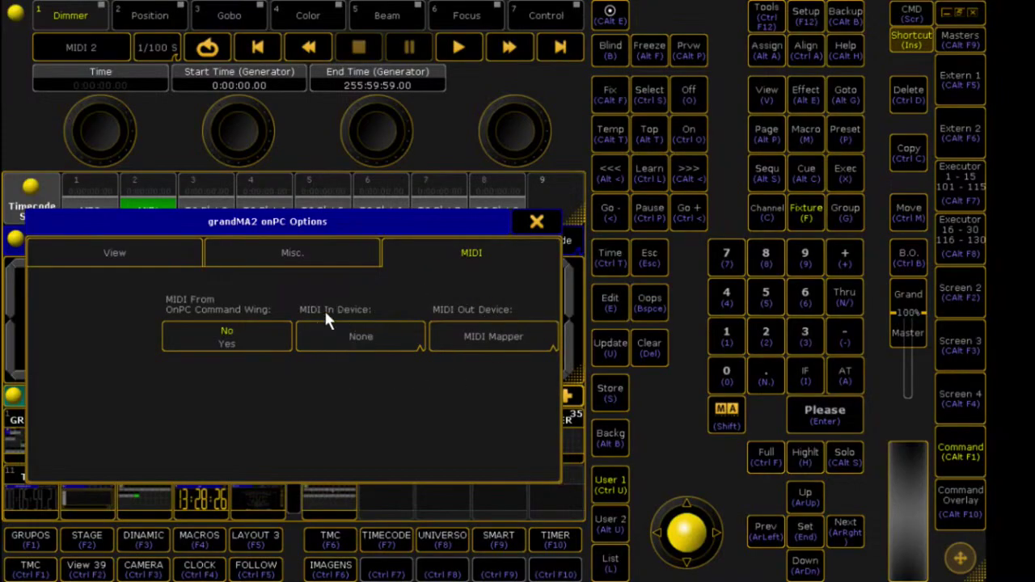
left_click(374, 336)
Try MA2-I7-NOT as the MIDI Out Device, set it back to MIDI Mapper, and close the options
left_click(505, 339)
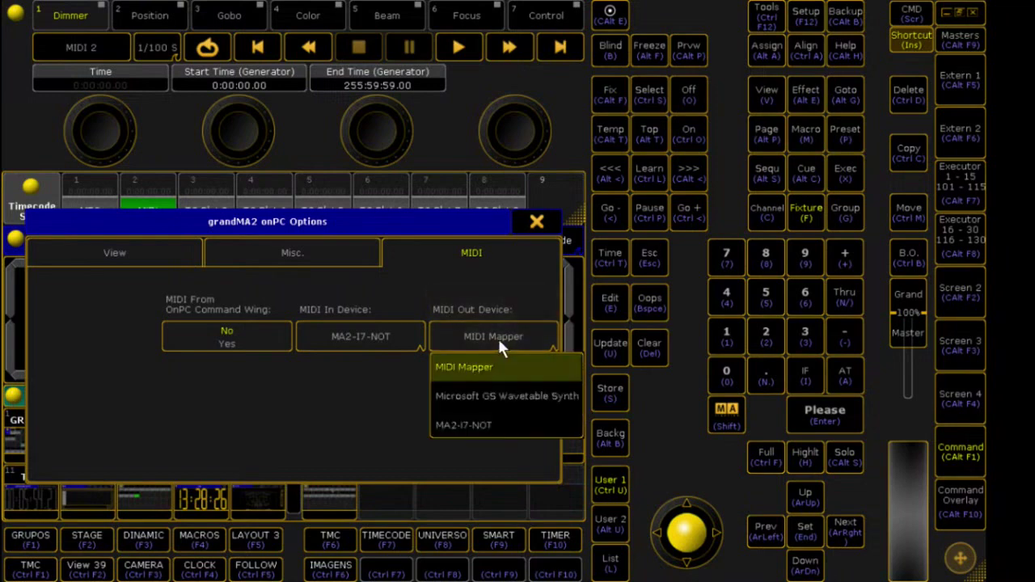
left_click(479, 426)
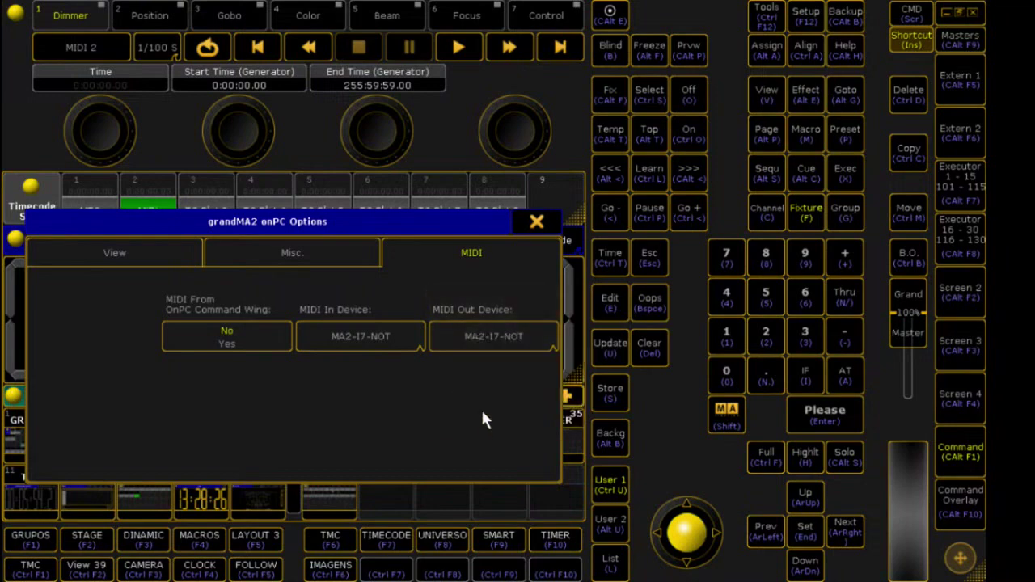
left_click(504, 338)
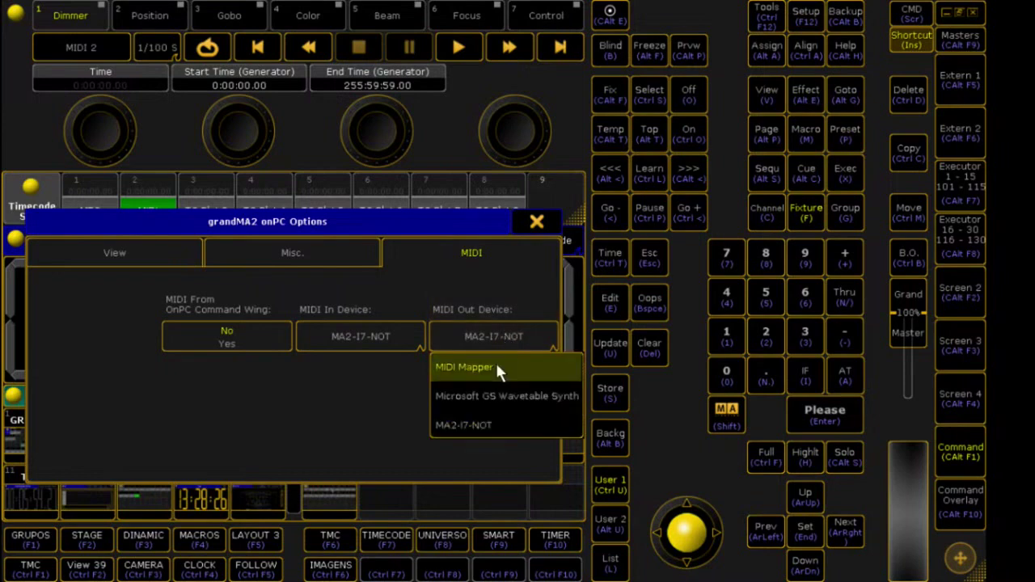
left_click(496, 368)
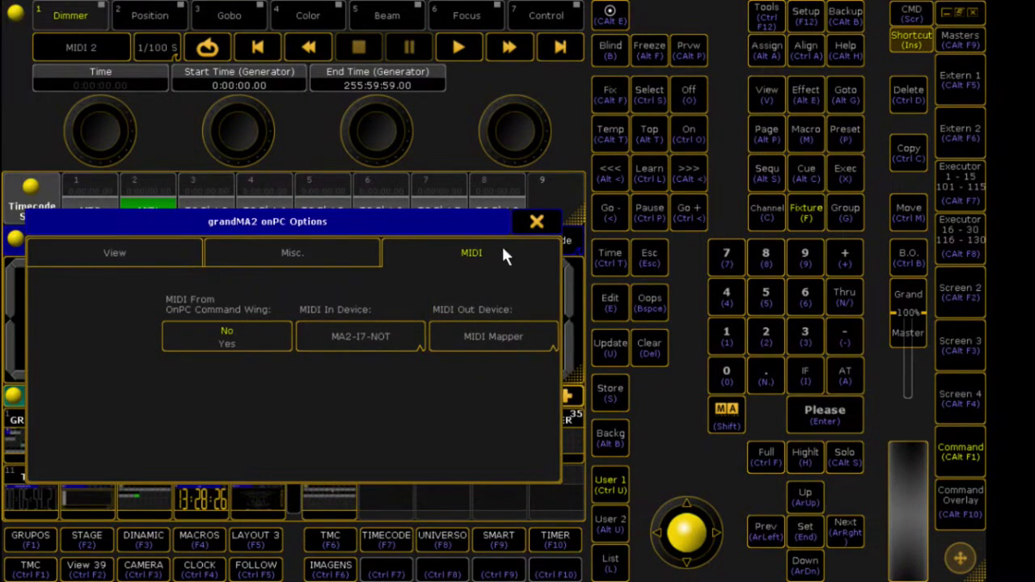
left_click(537, 222)
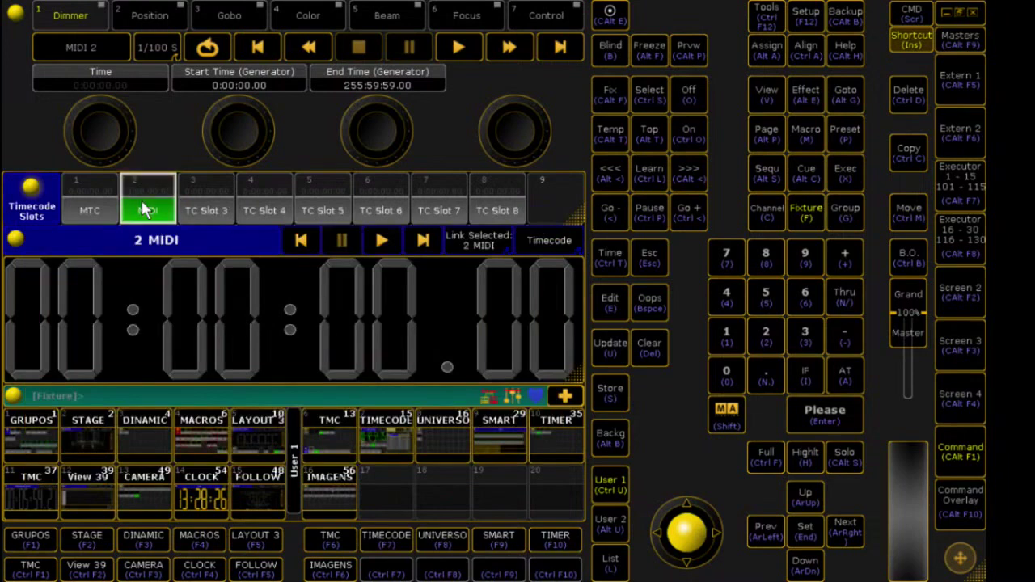
Switch to REAPER and play the project from the beginning to check the timecode transmission, stopping playback after the check
key("alt+Tab")
left_click(231, 165)
scroll(241, 170, "down", 1)
key("Home")
key("space")
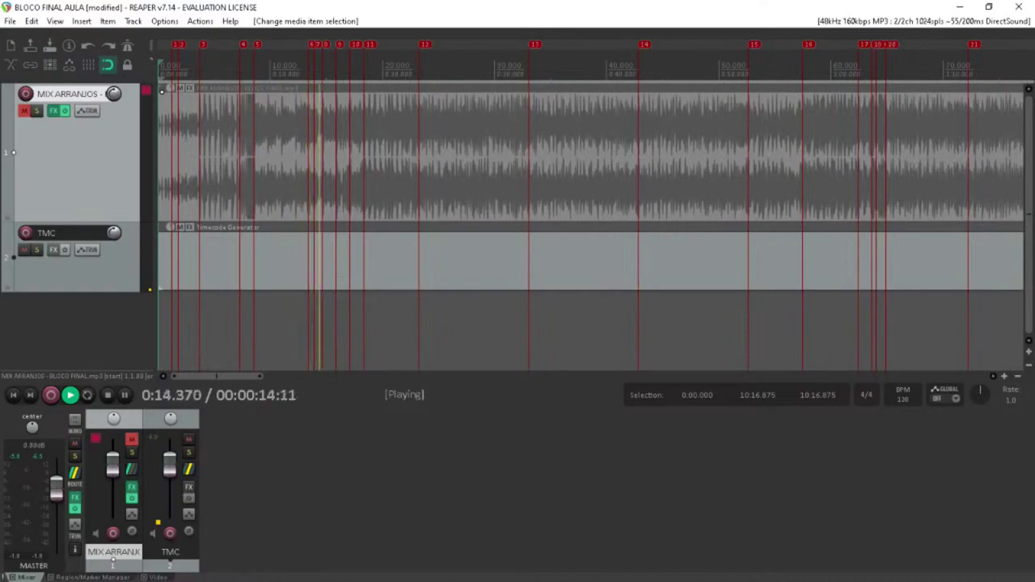
left_click(513, 89)
left_click(573, 571)
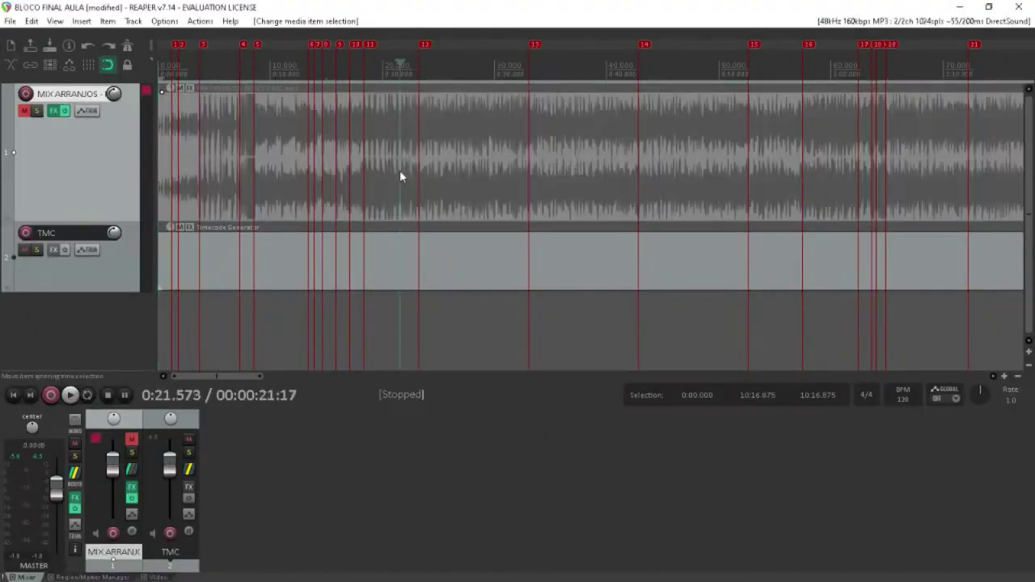
Reduce the TMC track's height slightly and return the edit cursor to the project start
scroll(400, 170, "down", 10)
scroll(403, 174, "up", 2)
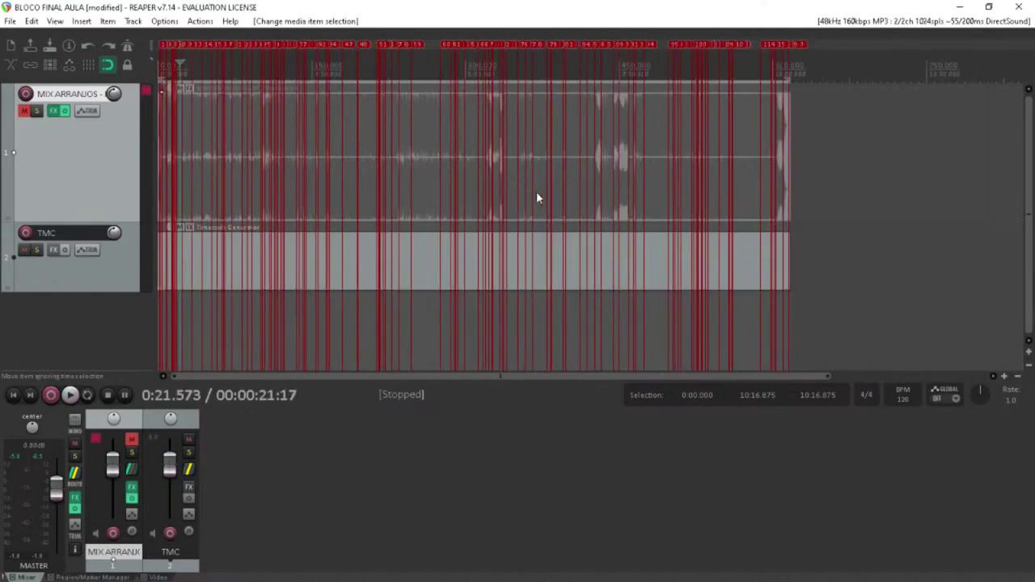
left_click_drag(133, 291, 133, 271)
left_click(216, 142)
key("Home")
scroll(242, 166, "up", 8)
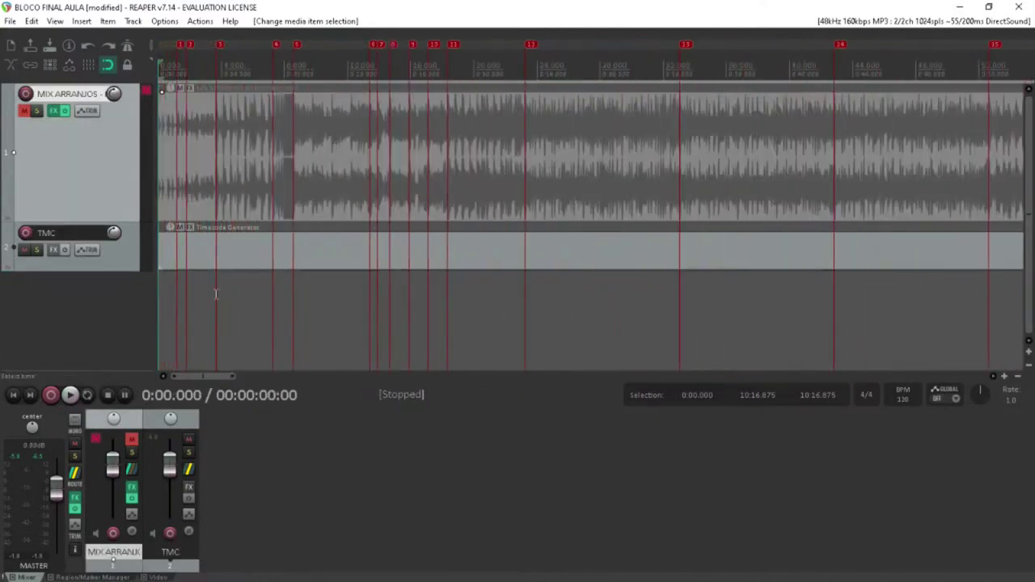
Unmute the MIX ARRANJOS track and play a few seconds from near the beginning to check its audio
left_click(133, 441)
left_click(176, 186)
scroll(172, 186, "up", 2)
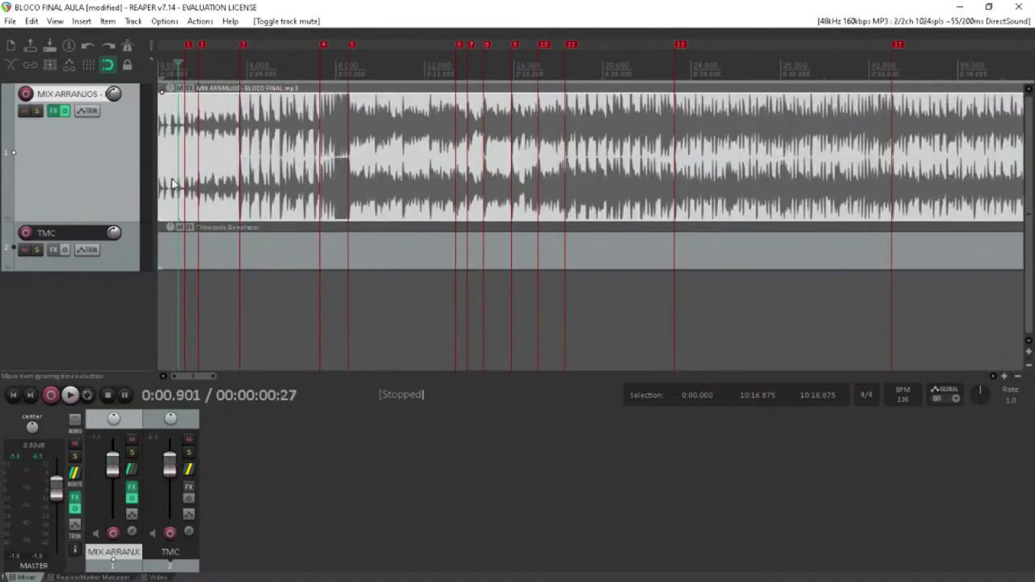
key("space")
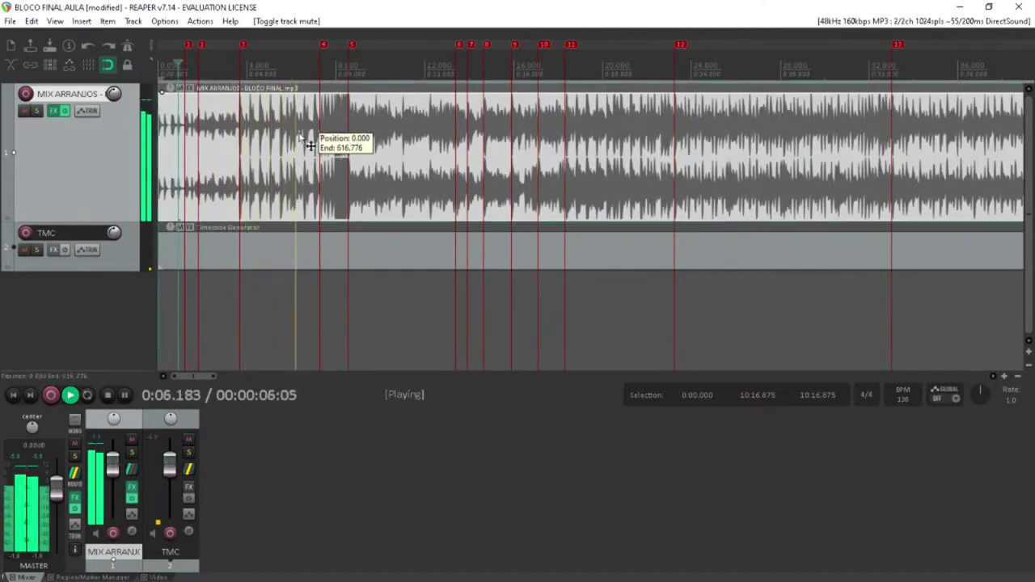
key("space")
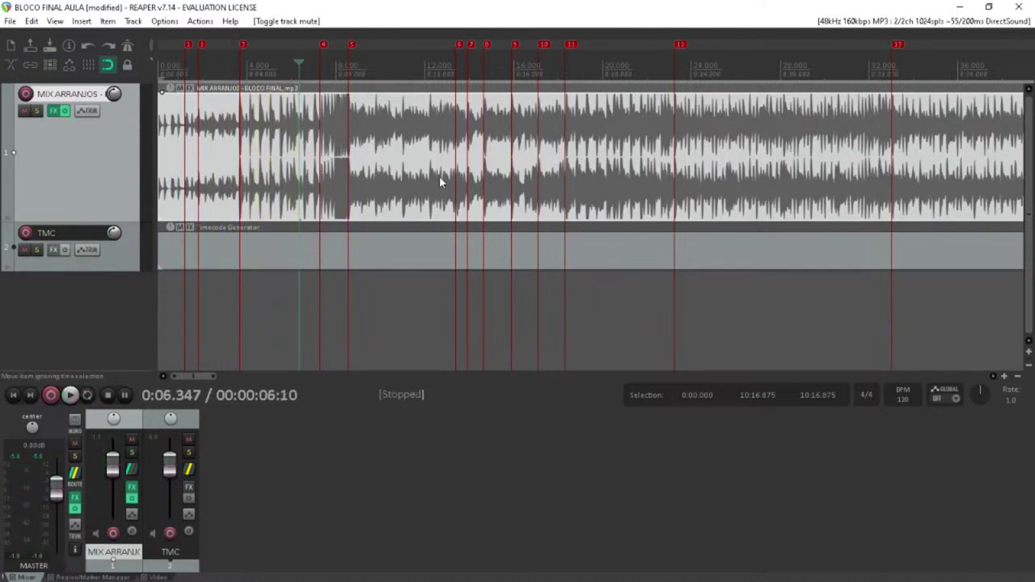
Examine the TMC track's timecode item along its full length against the start and end of the MIX ARRANJOS audio
left_click(392, 251)
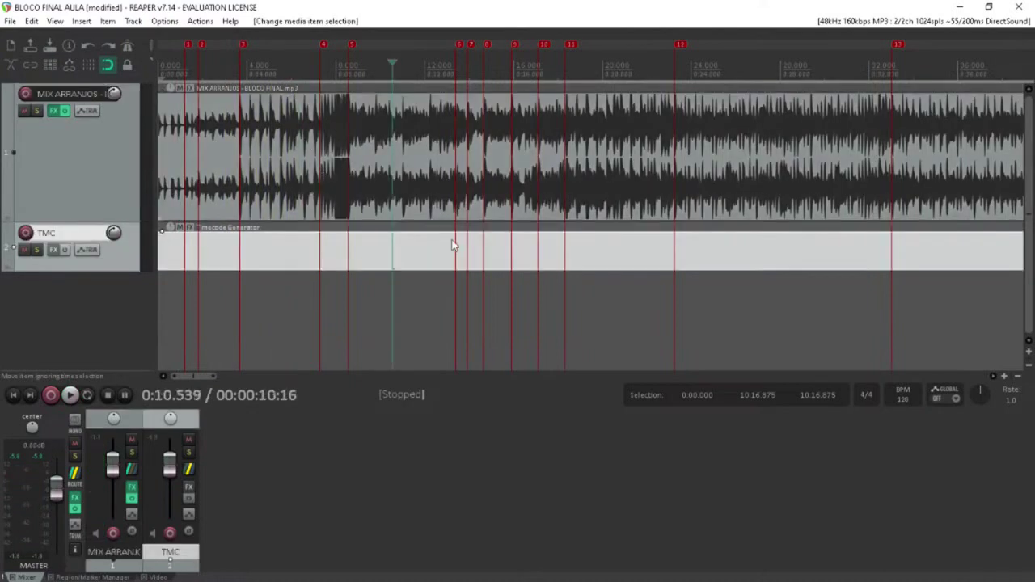
key("Home")
scroll(429, 252, "down", 4)
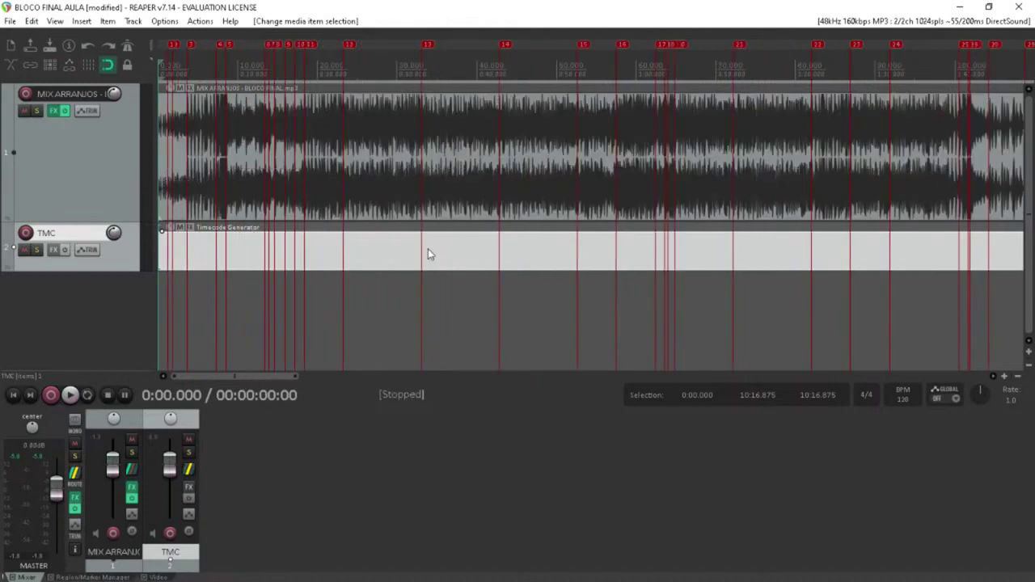
scroll(428, 250, "down", 2)
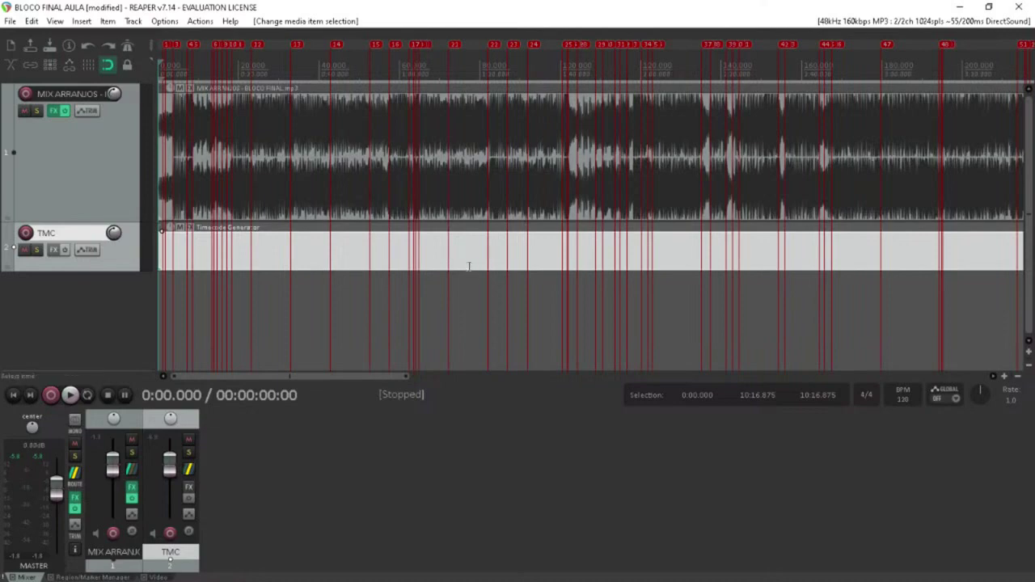
scroll(466, 267, "down", 2)
scroll(466, 267, "down", 2)
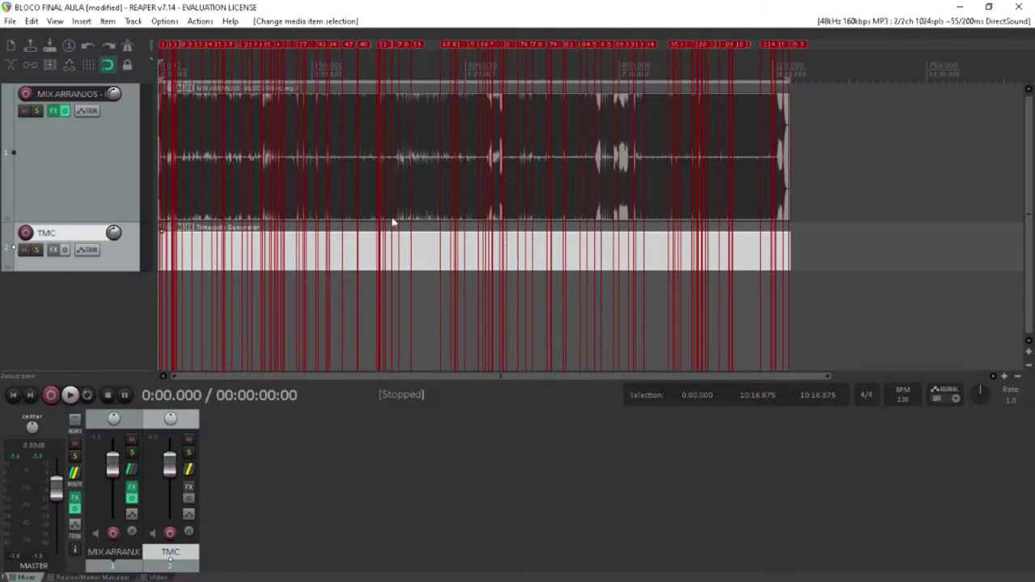
left_click(421, 252)
key("Home")
left_click(788, 142)
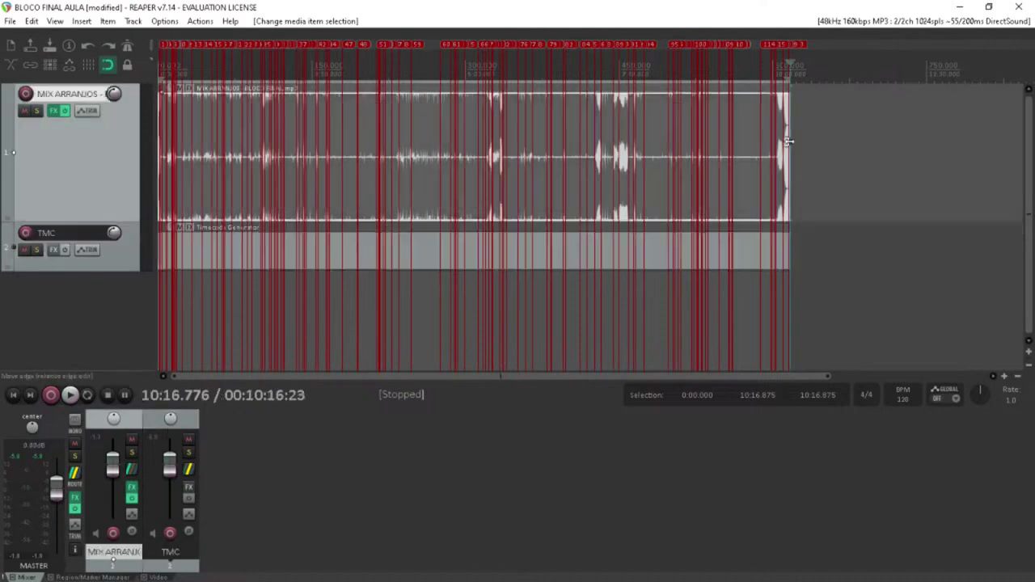
left_click(542, 253)
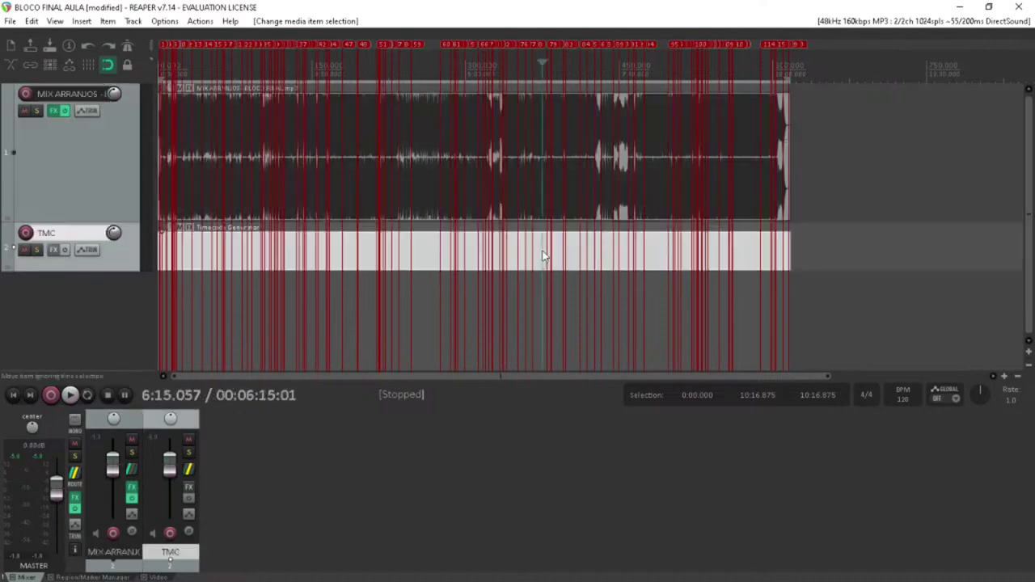
key("Home")
scroll(542, 254, "up", 5)
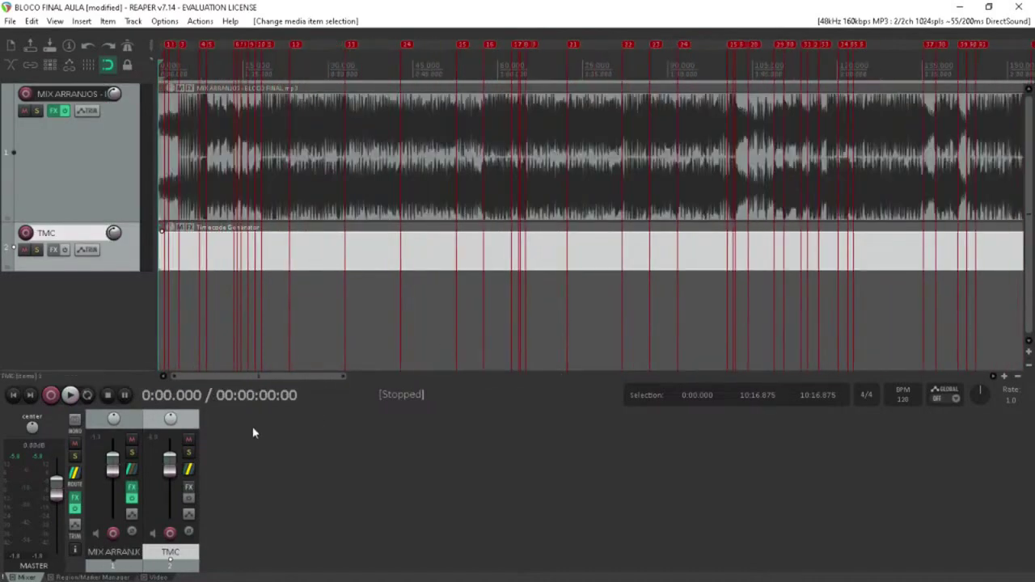
Add a third track to the project and name it LTC
double_click(243, 426)
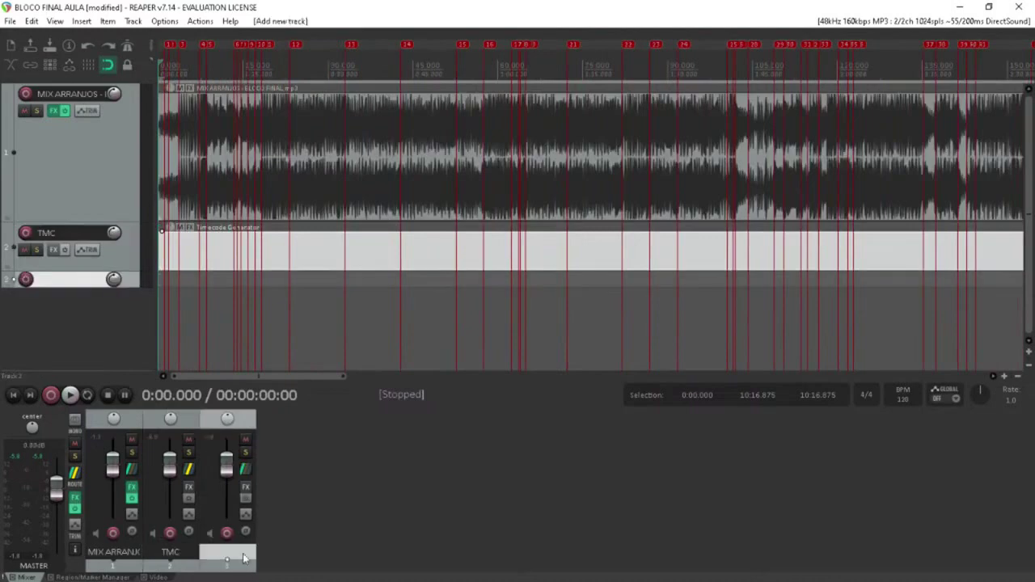
double_click(243, 553)
type("LT")
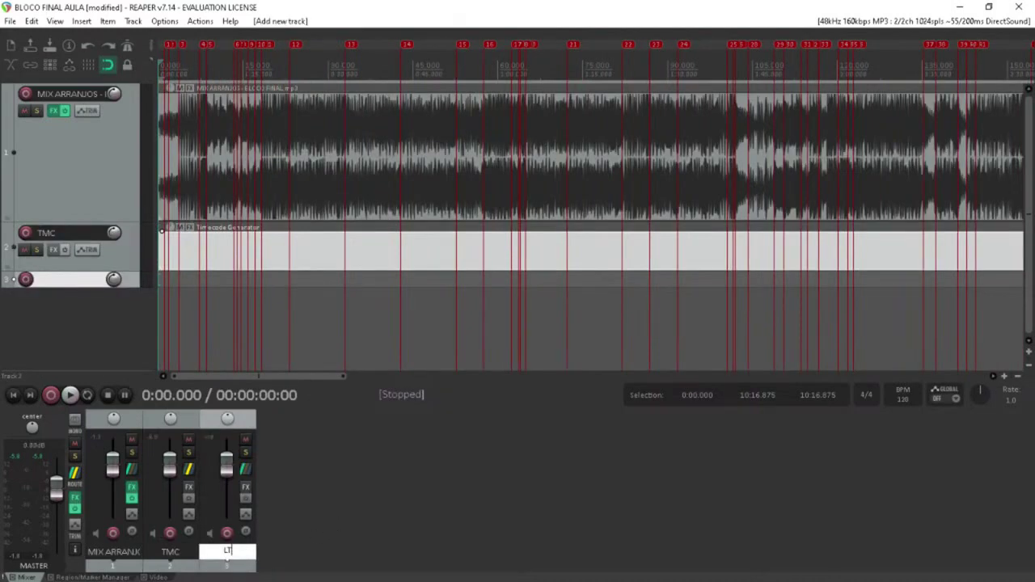
type("C")
key("Return")
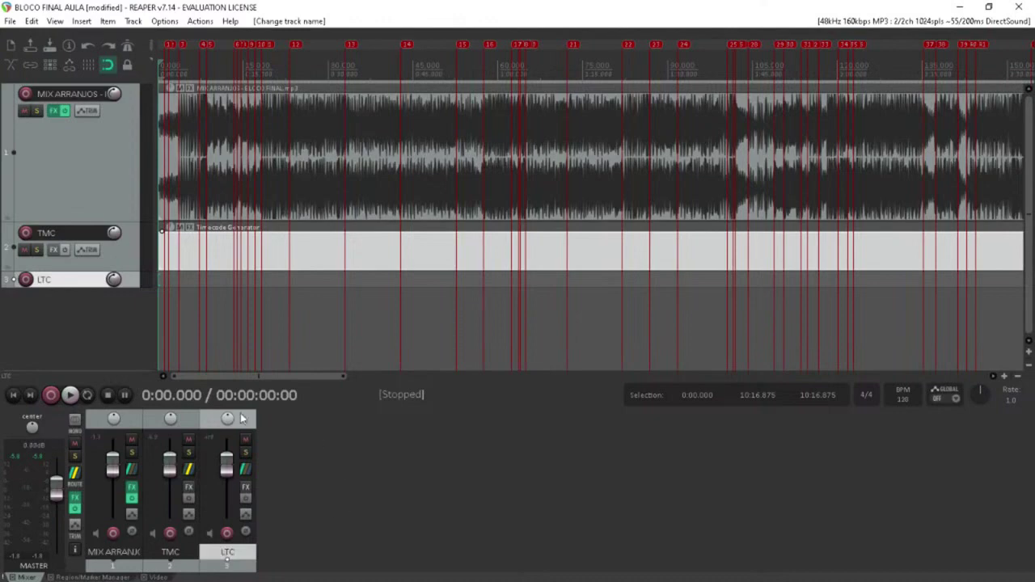
Copy the Timecode Generator item from the TMC track and paste it at the project start on the LTC track
left_click(309, 250)
key("Home")
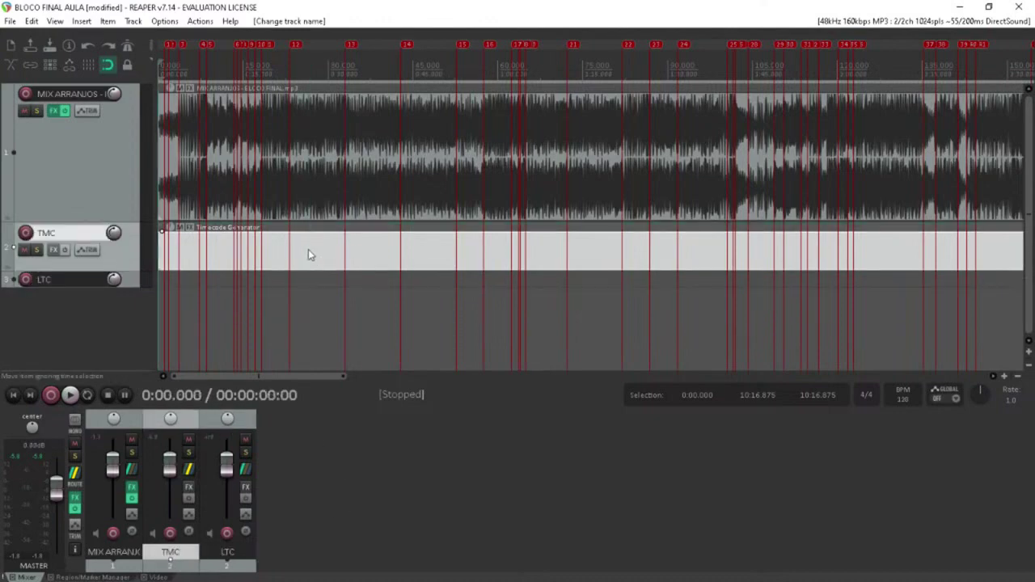
scroll(309, 251, "up", 3)
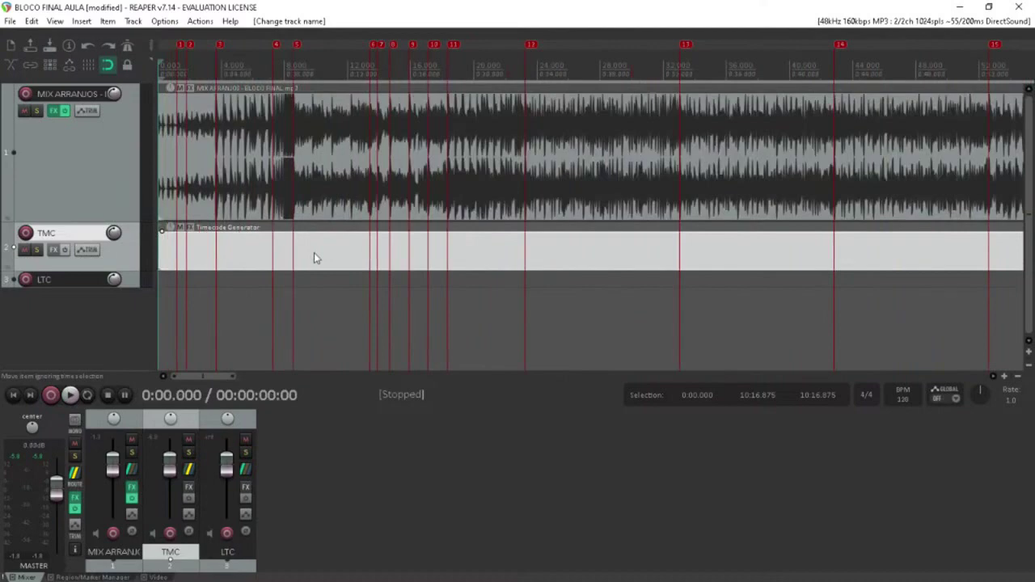
left_click(314, 253)
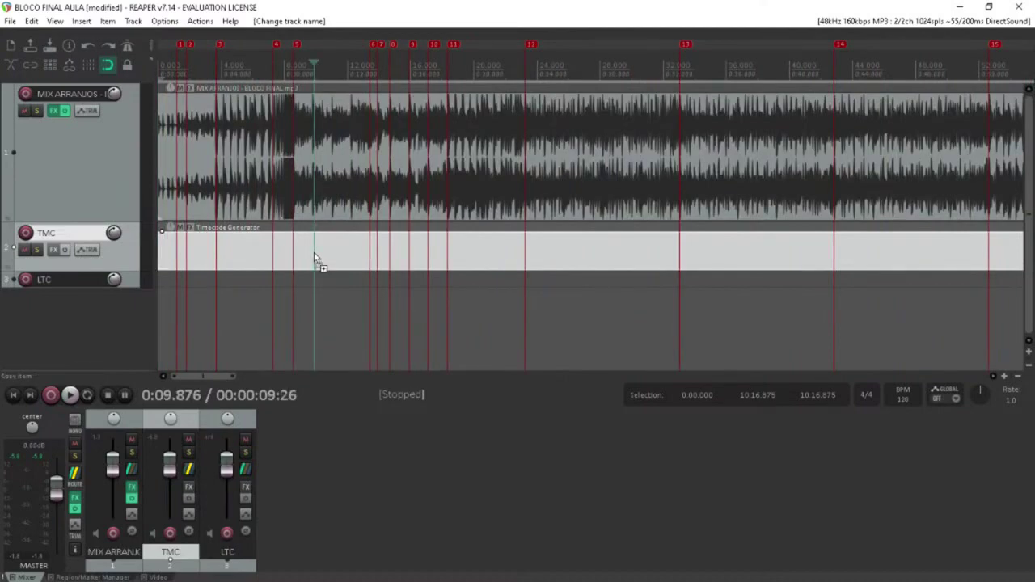
left_click(264, 279)
key("Home")
key("ctrl+v")
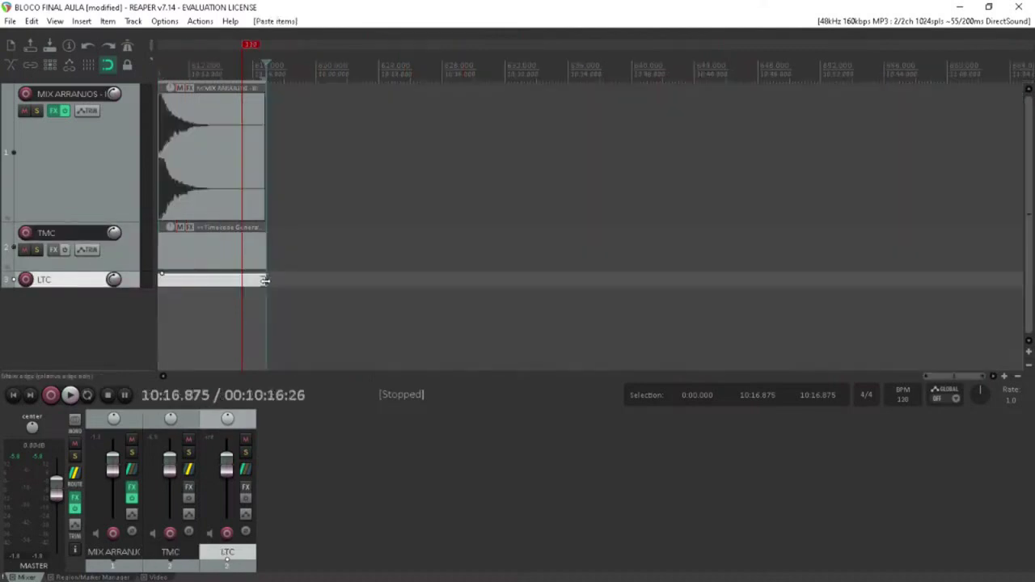
left_click(228, 283)
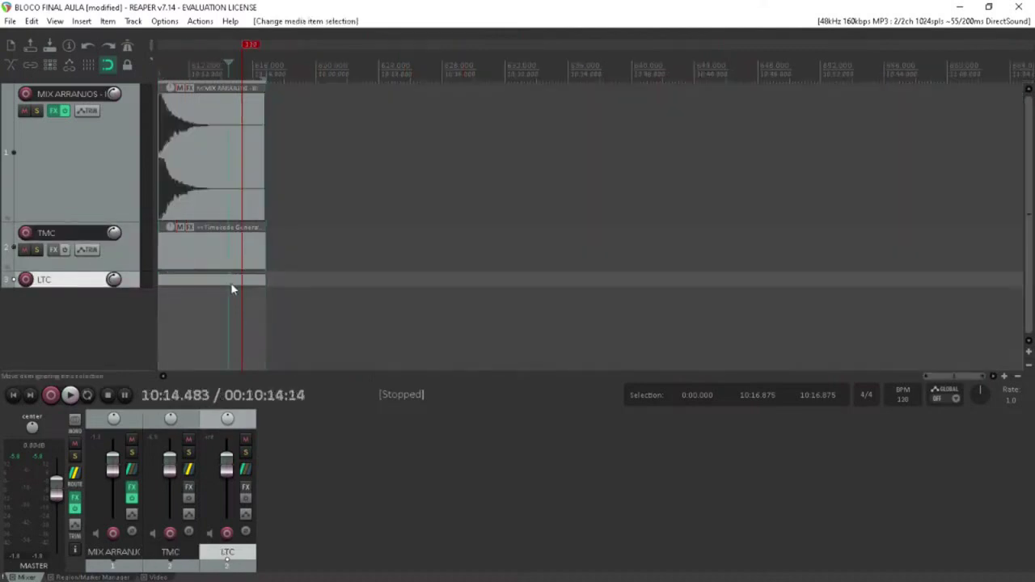
left_click(231, 288)
key("Home")
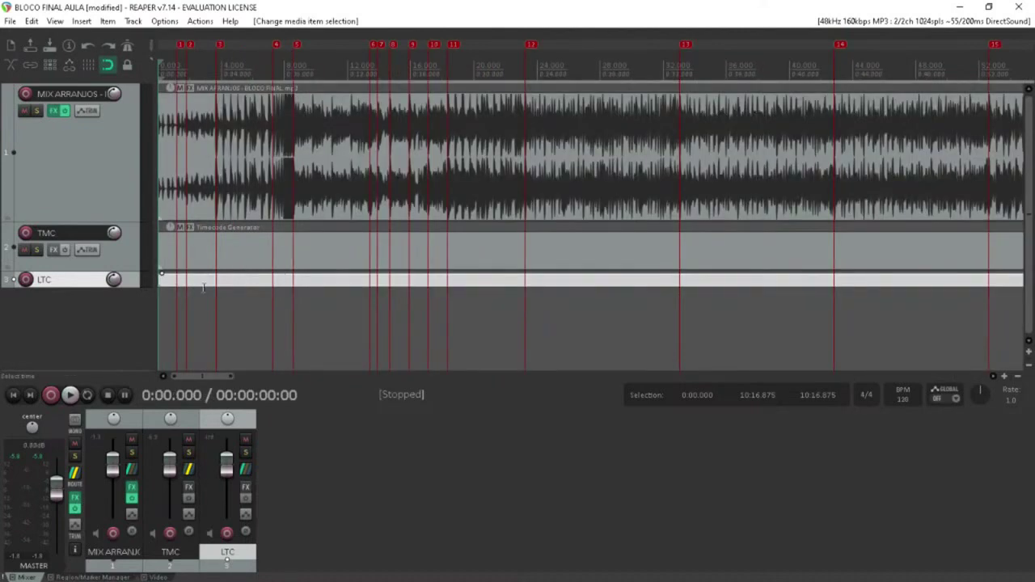
Increase the LTC track's height to show its controls and select its Timecode Generator item
left_click(227, 260)
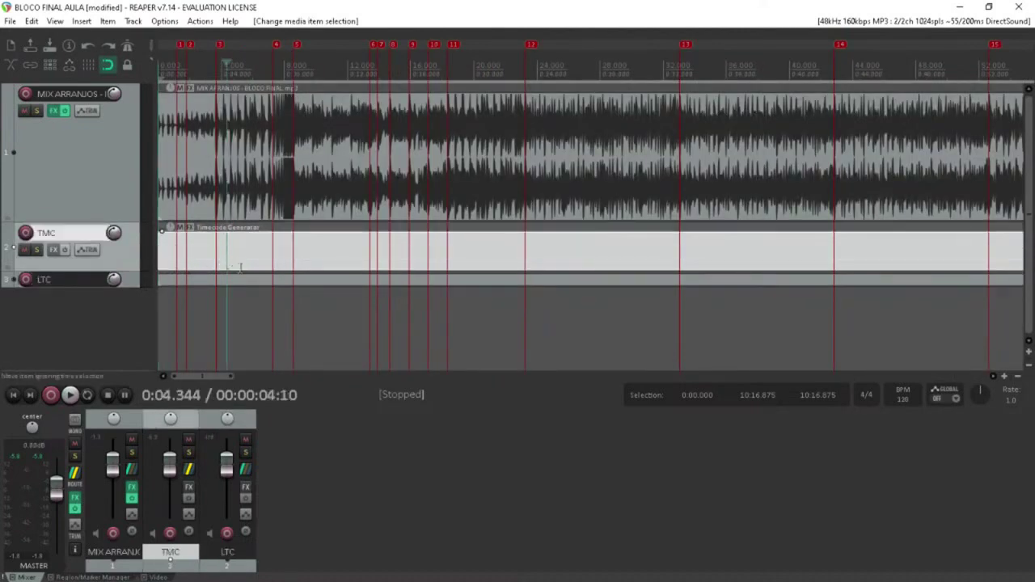
left_click(243, 282)
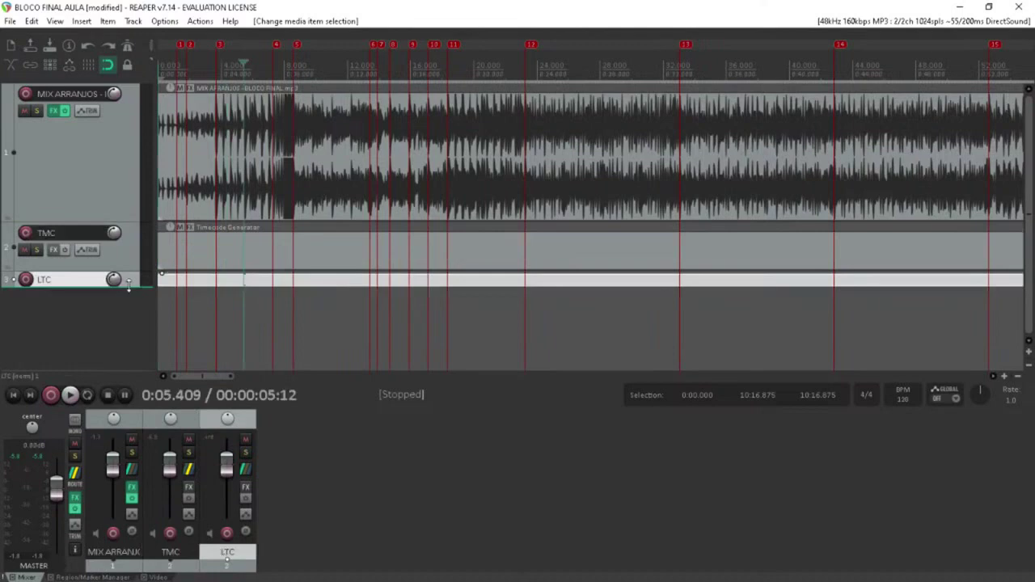
left_click_drag(127, 284, 128, 326)
left_click(317, 306)
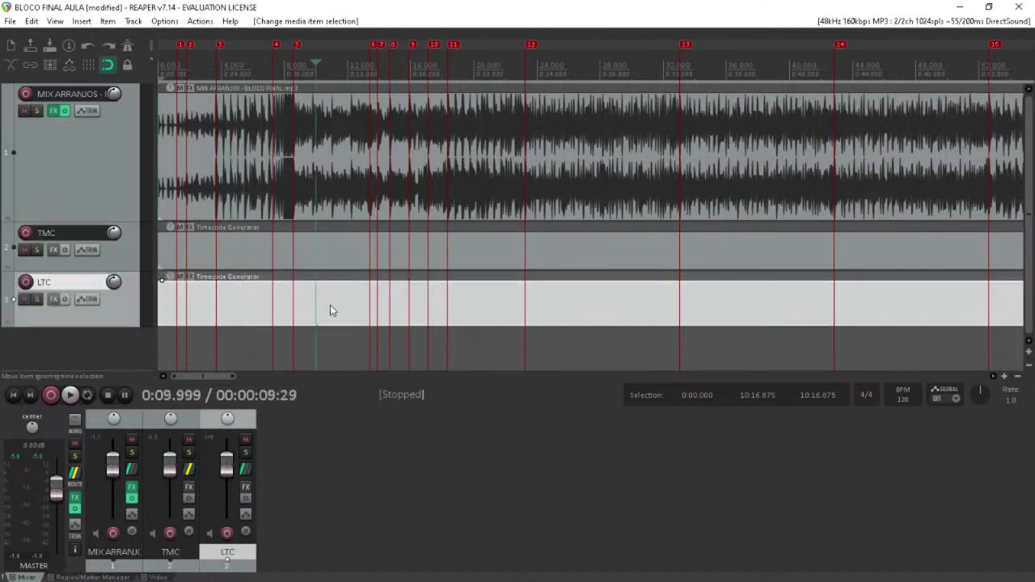
left_click(336, 305)
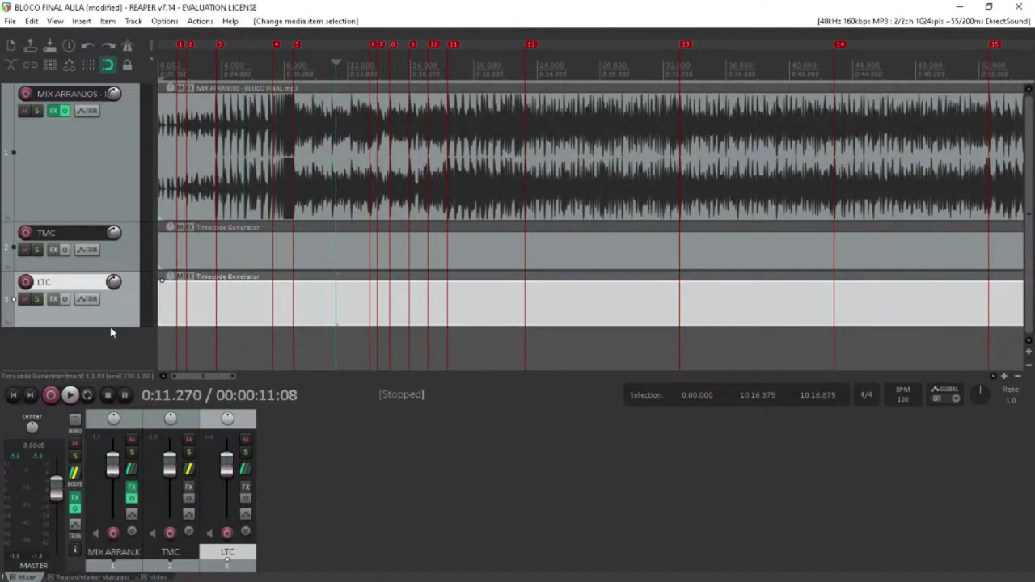
Check the LTC track's routing and keep its MIDI hardware output at <no output>
left_click(246, 472)
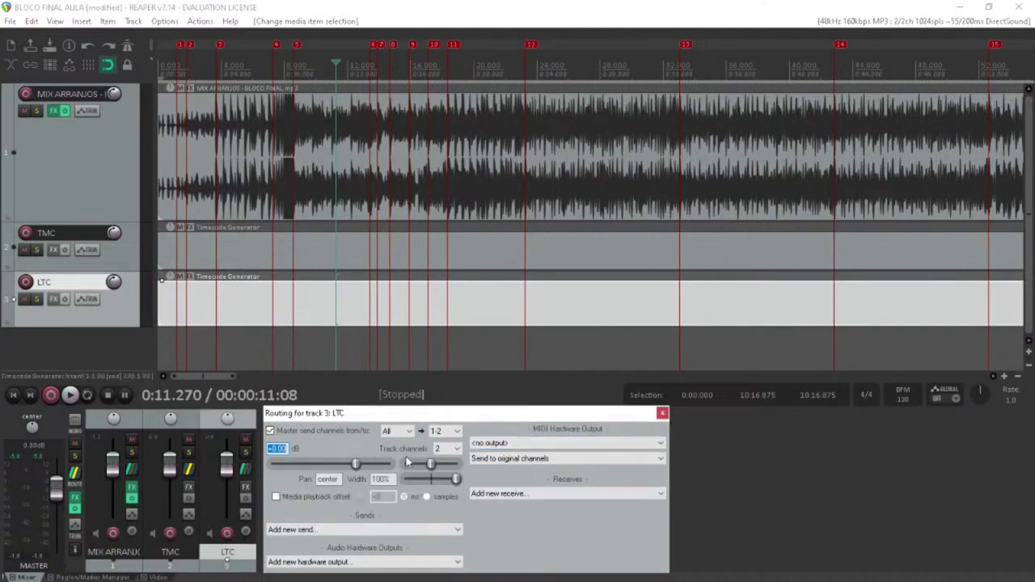
left_click(501, 443)
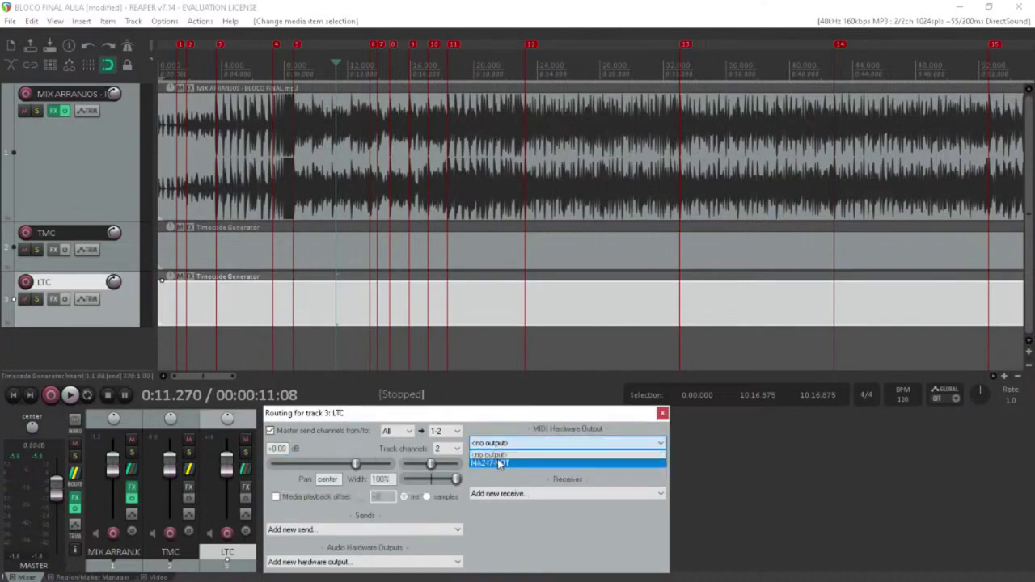
left_click(499, 463)
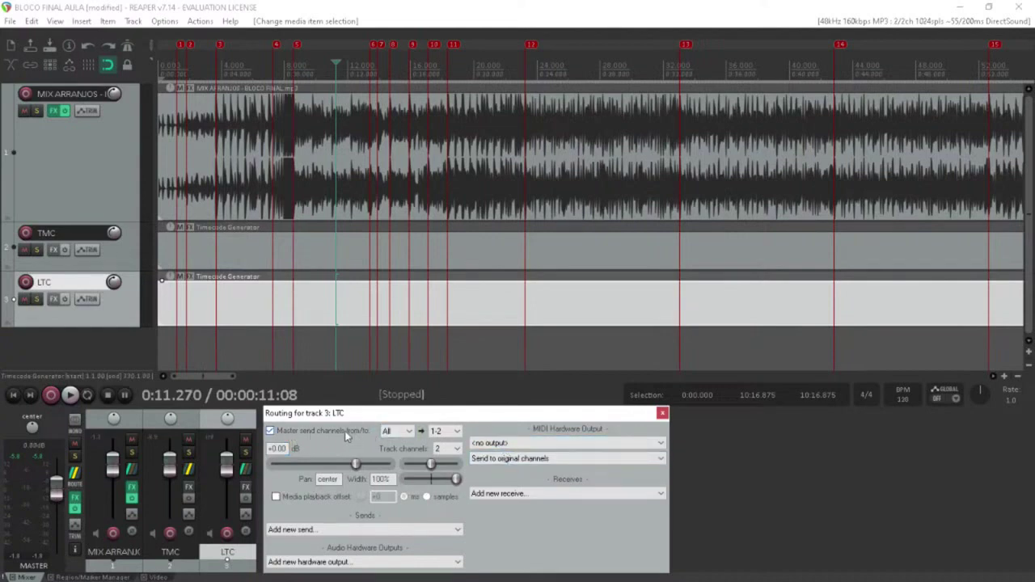
left_click(662, 414)
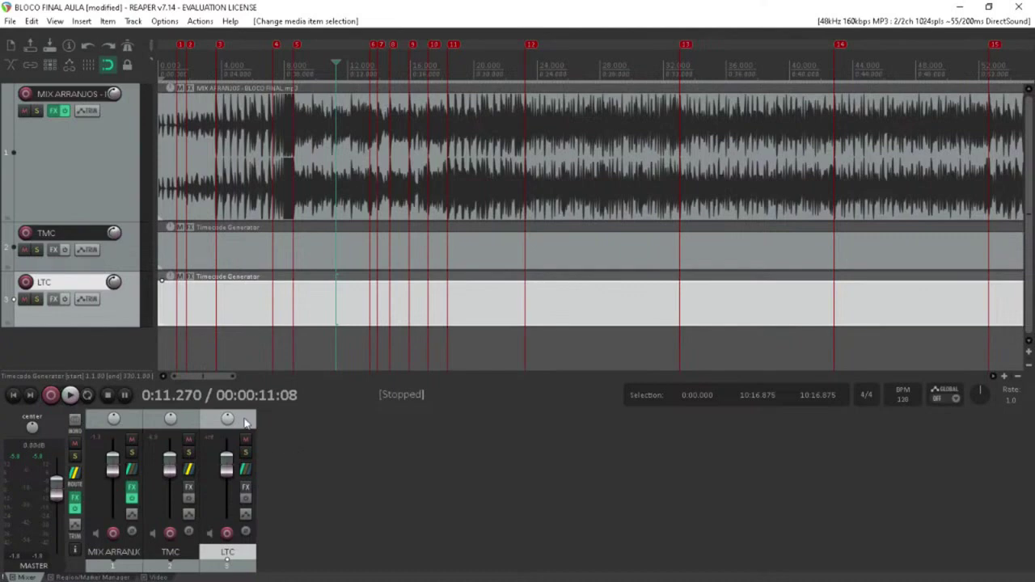
Set the source of the LTC track's Timecode Generator item to Send audio (LTC) and apply it
right_click(462, 313)
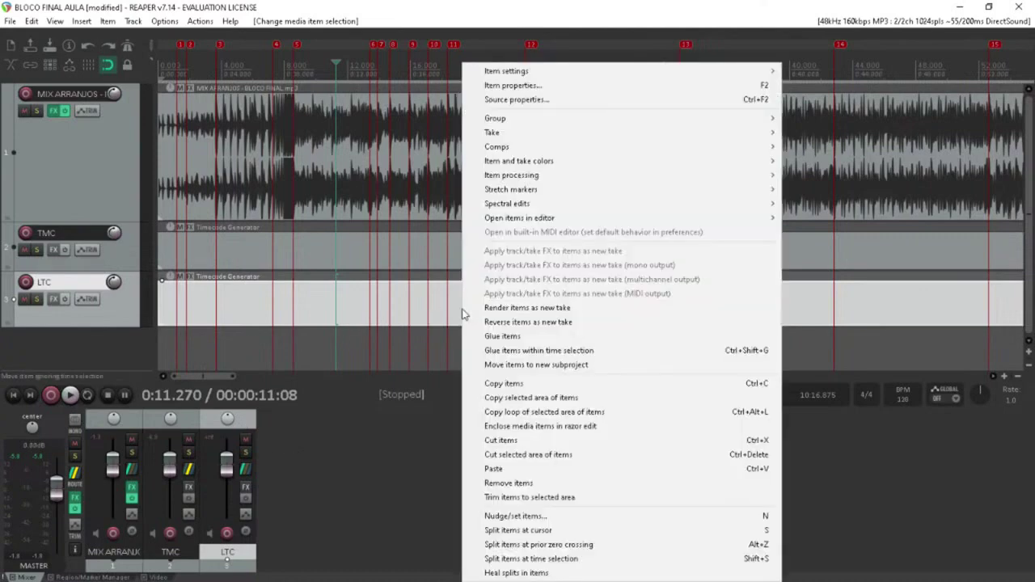
left_click(521, 99)
left_click(553, 146)
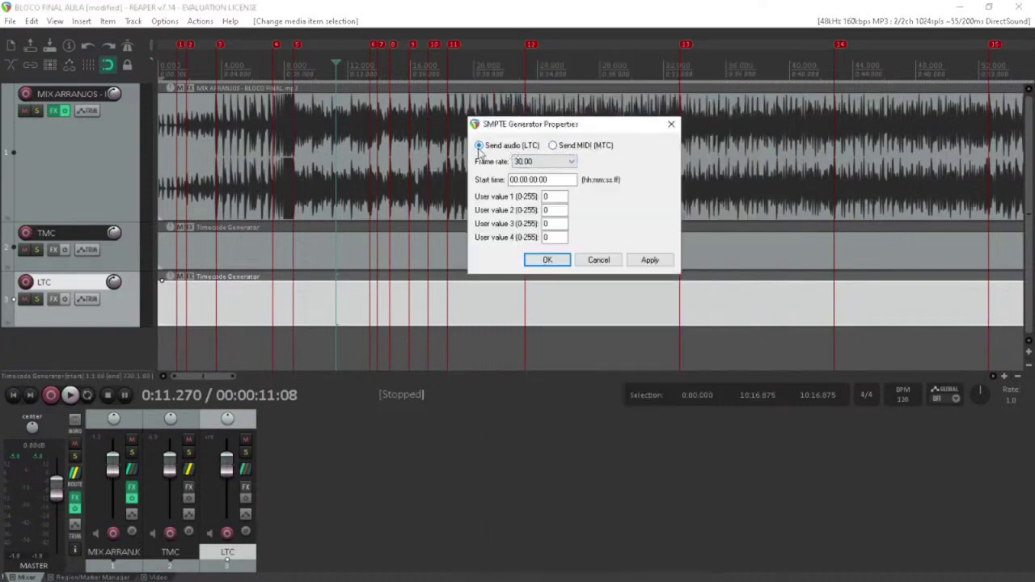
left_click(649, 260)
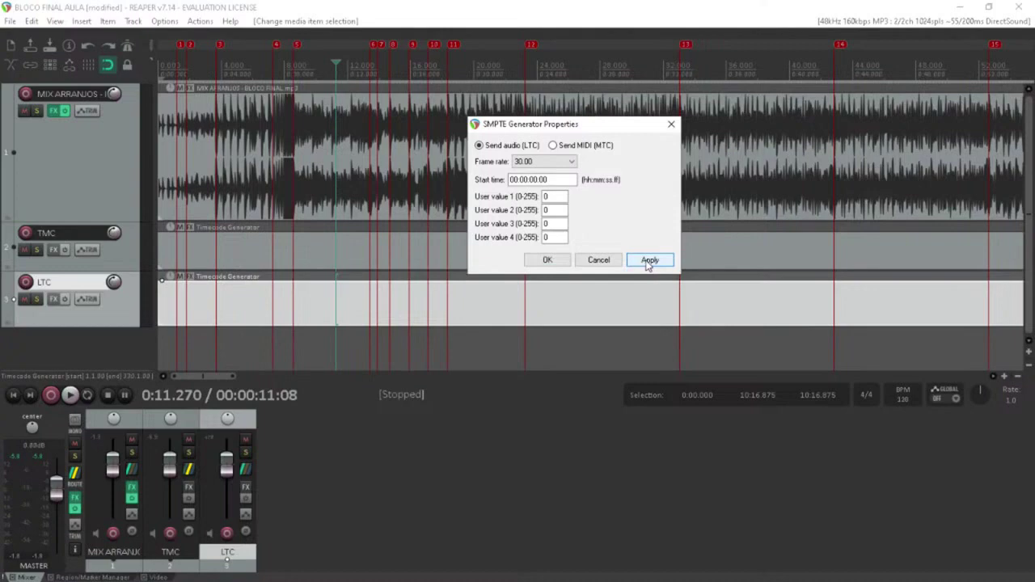
left_click(558, 261)
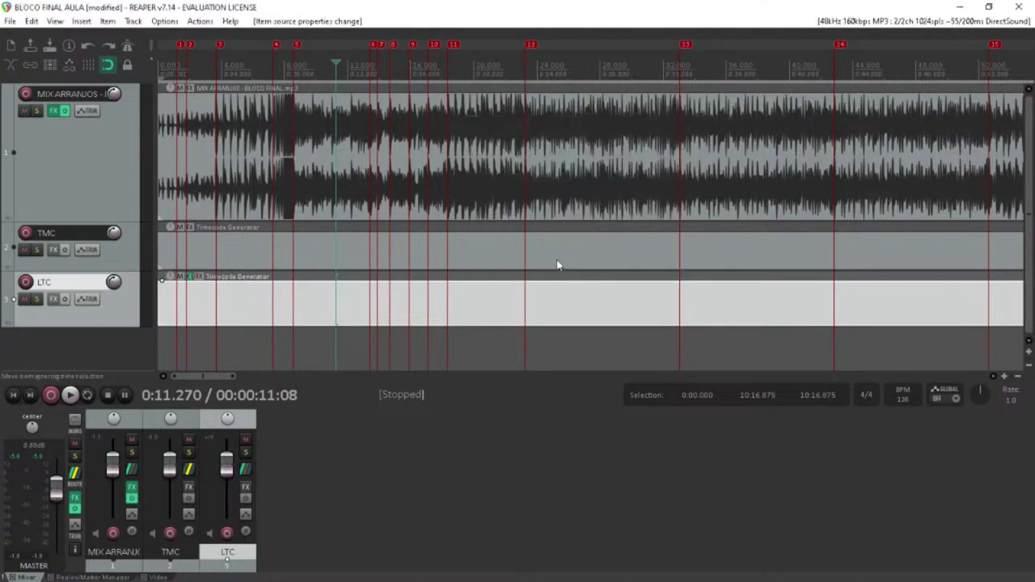
Solo the LTC track, play its timecode signal briefly, and return the edit cursor to the project start
left_click(329, 308)
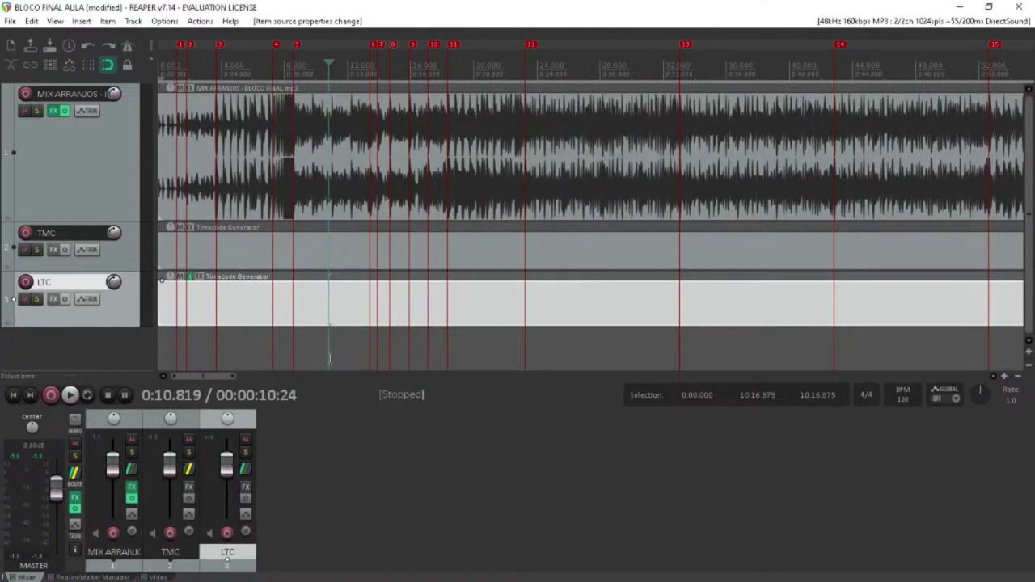
left_click(246, 454)
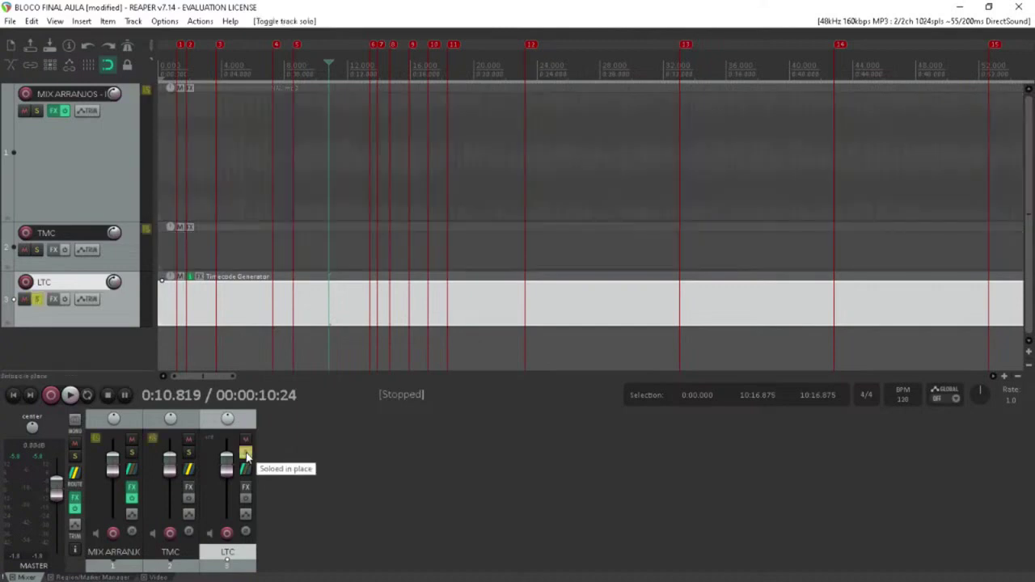
left_click(243, 297)
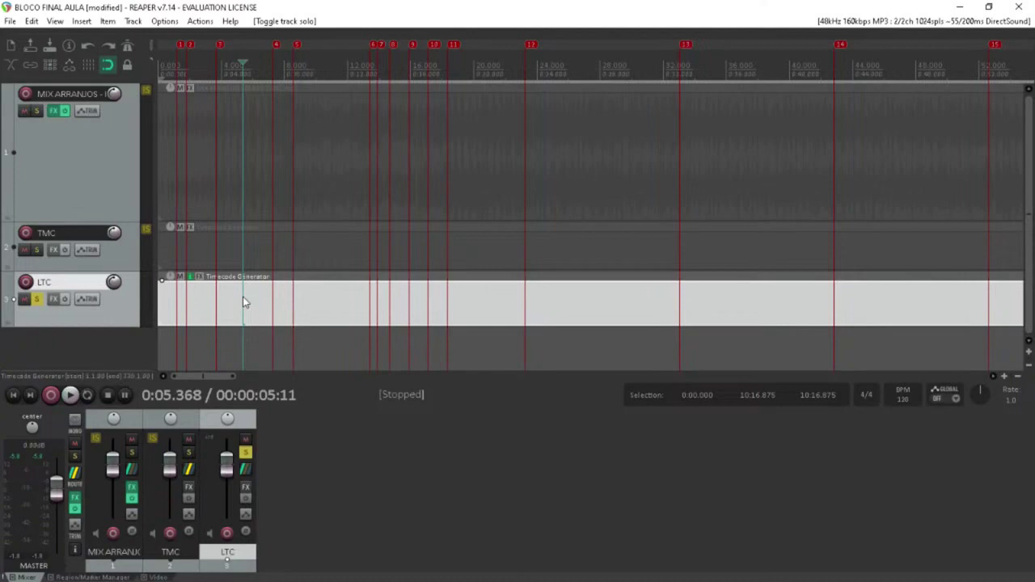
key("space")
key("space")
key("Home")
scroll(253, 303, "up", 2)
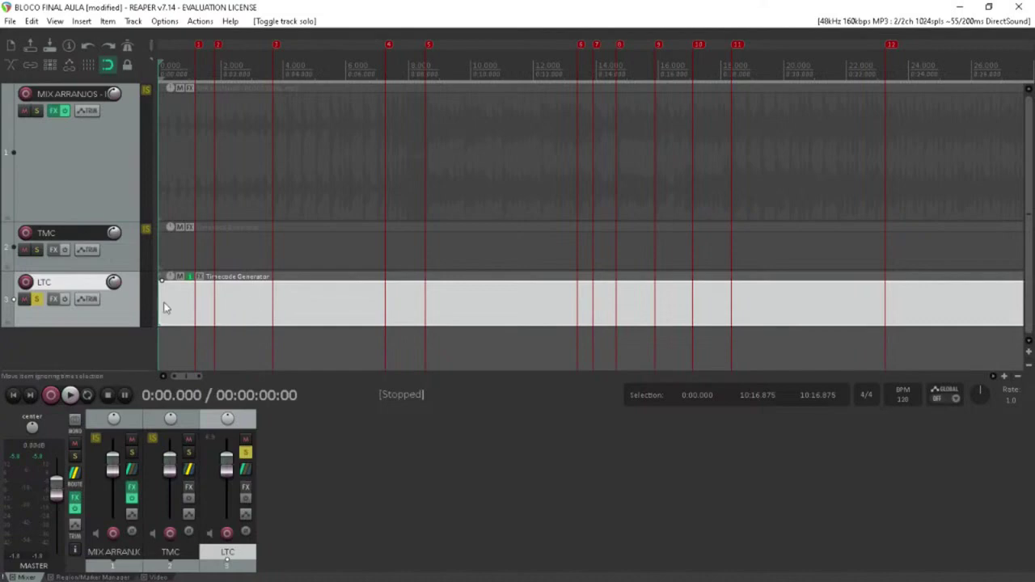
Freeze the LTC track to multichannel and increase the track's height
right_click(120, 308)
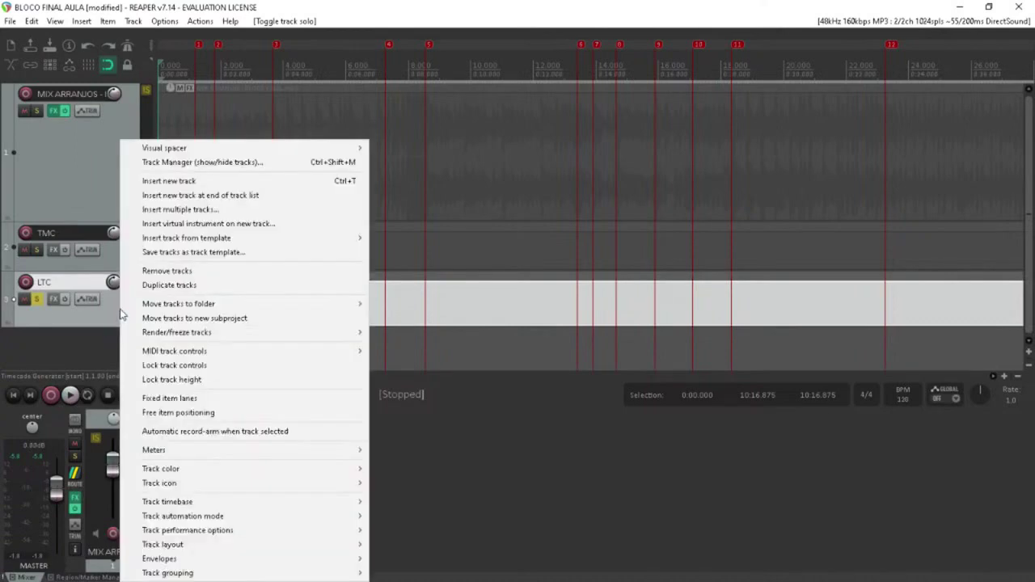
mouse_move(125, 309)
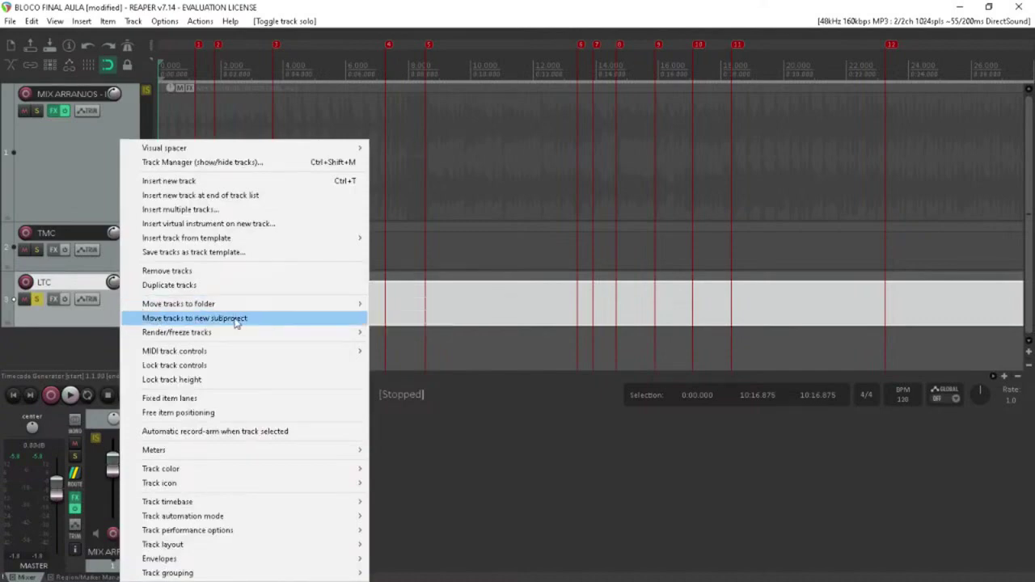
mouse_move(188, 338)
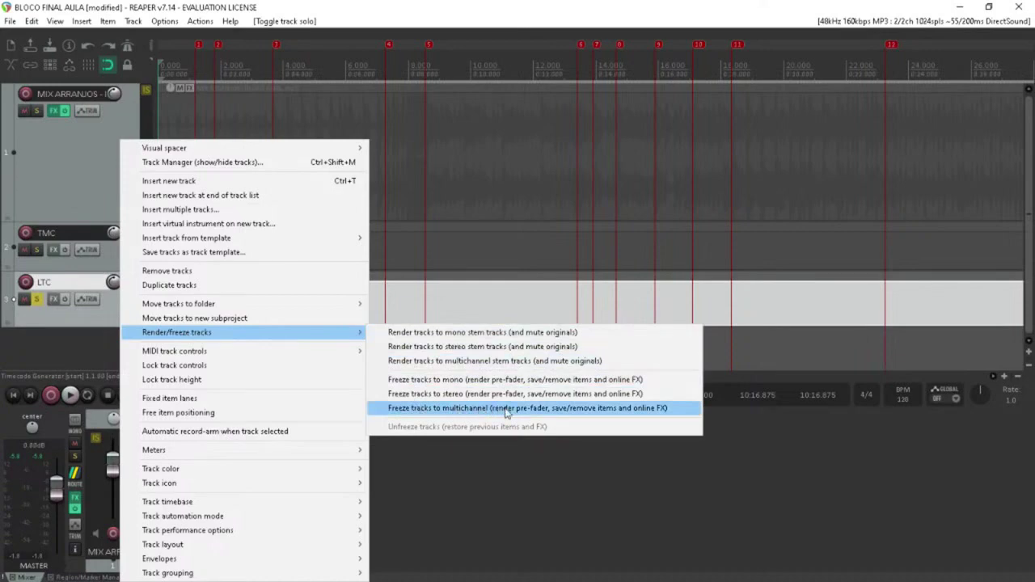
left_click(638, 409)
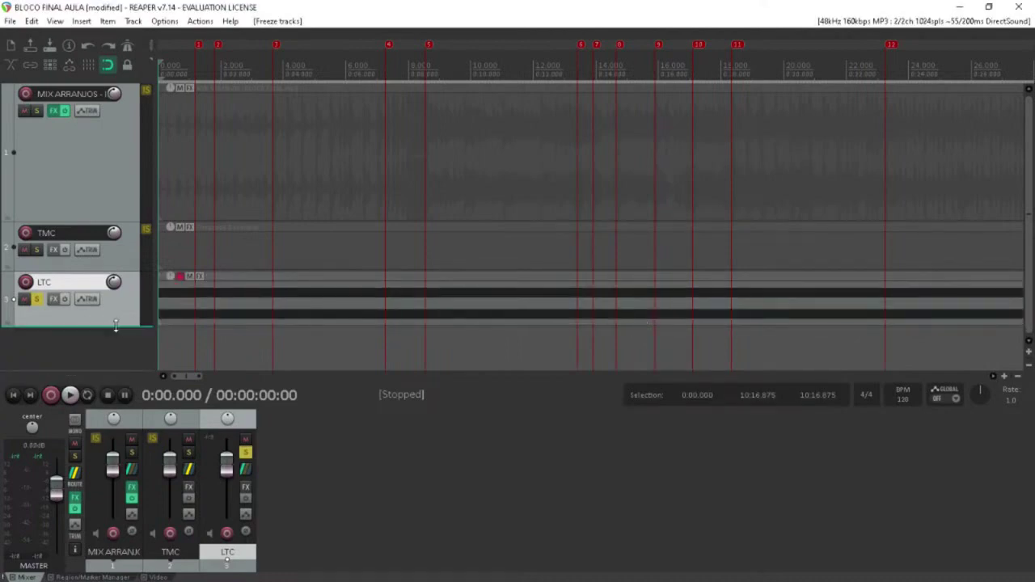
left_click_drag(115, 328, 116, 352)
Examine the frozen LTC waveform along its full length and return the edit cursor to the project start
left_click(232, 307)
scroll(232, 307, "up", 1)
scroll(233, 305, "up", 4)
scroll(237, 302, "down", 8)
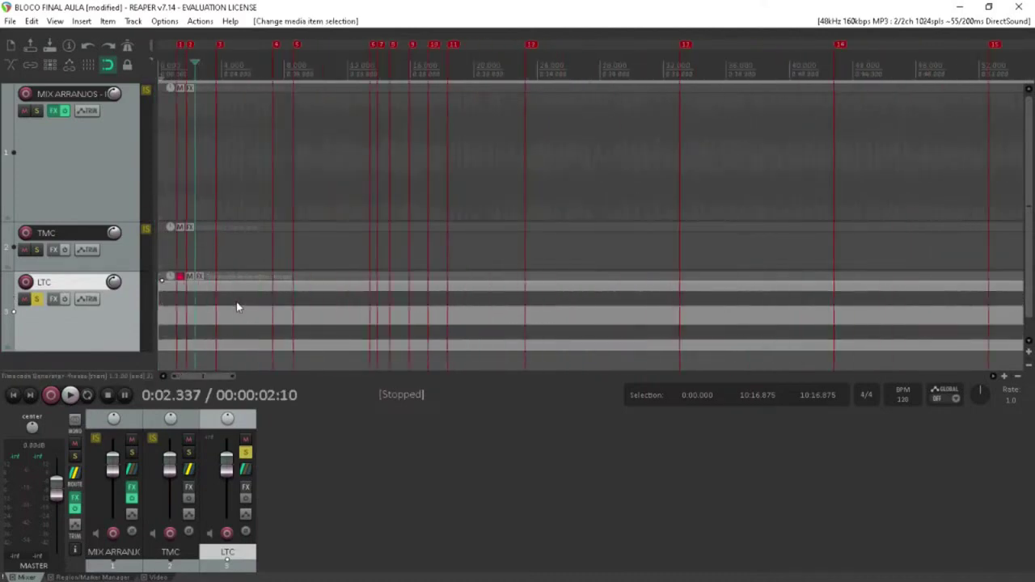
scroll(236, 301, "down", 8)
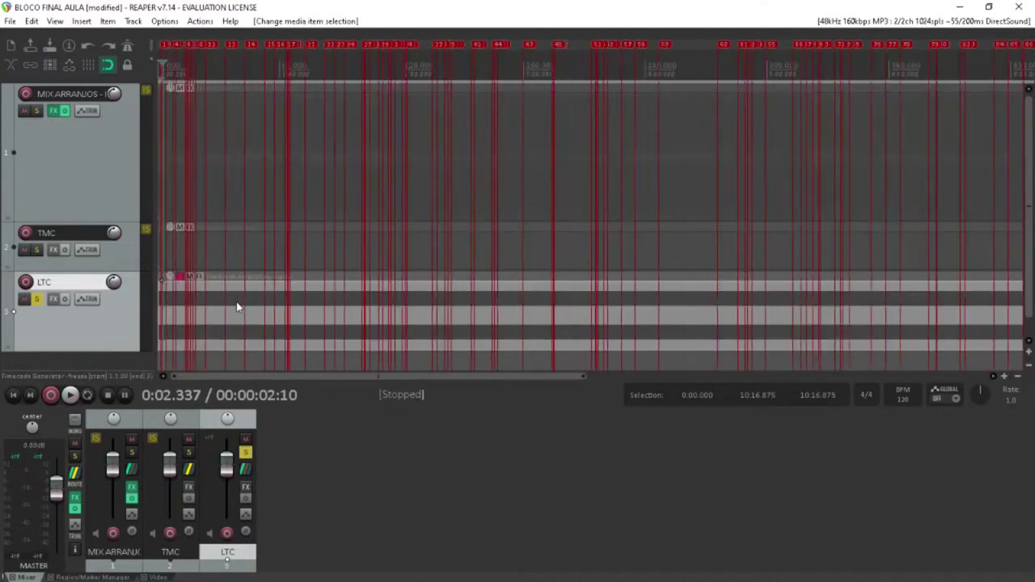
scroll(237, 302, "down", 3)
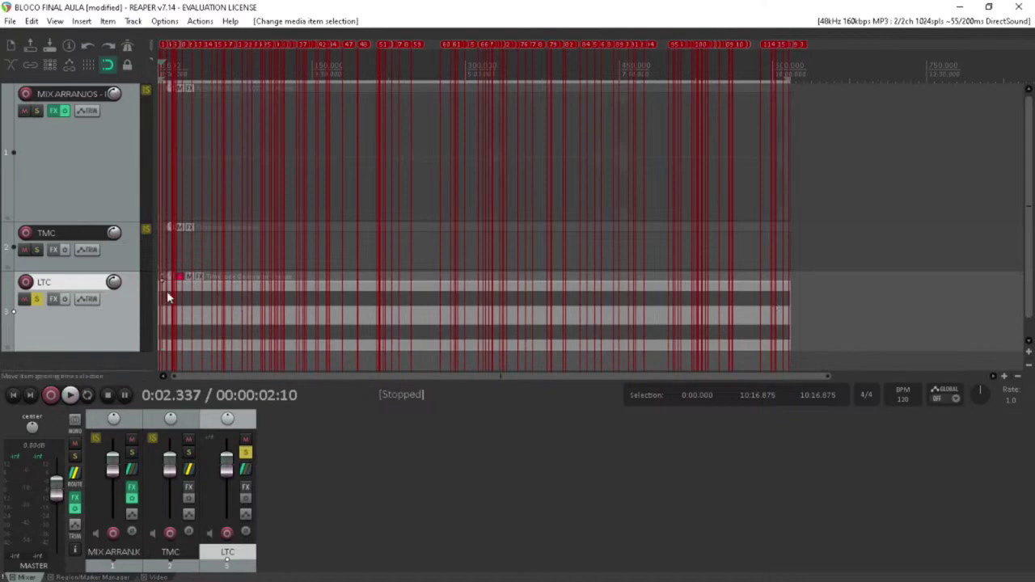
left_click(186, 302)
key("Home")
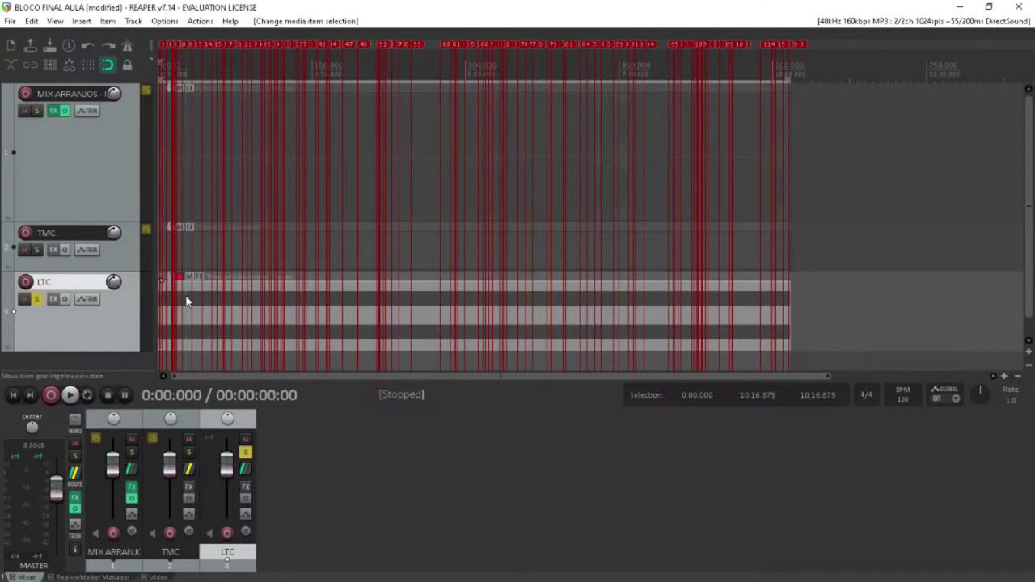
scroll(186, 302, "up", 10)
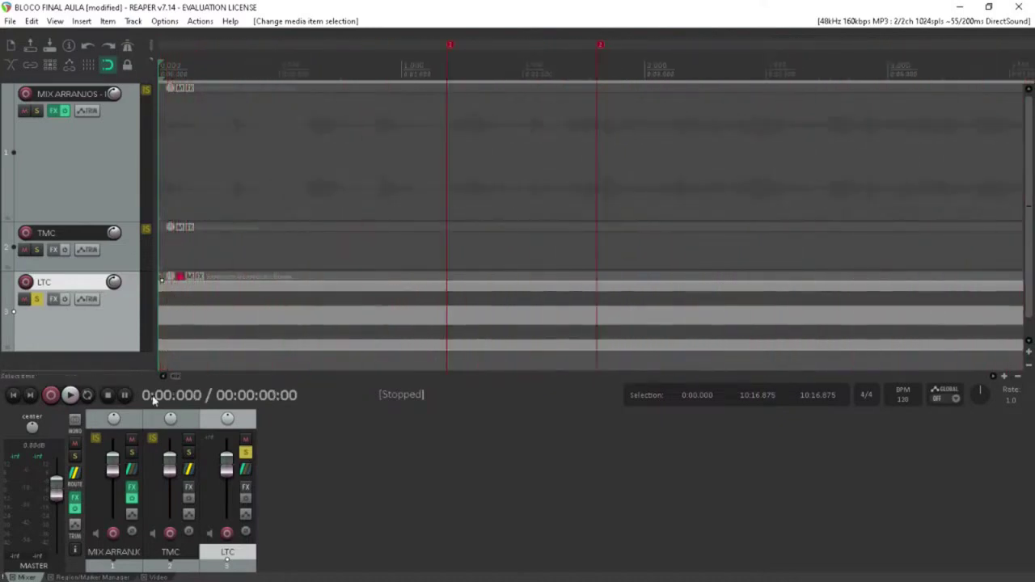
Shift the MIX ARRANJOS audio to start at about 0.425 s and move it back to the project start
left_click_drag(163, 164, 285, 167)
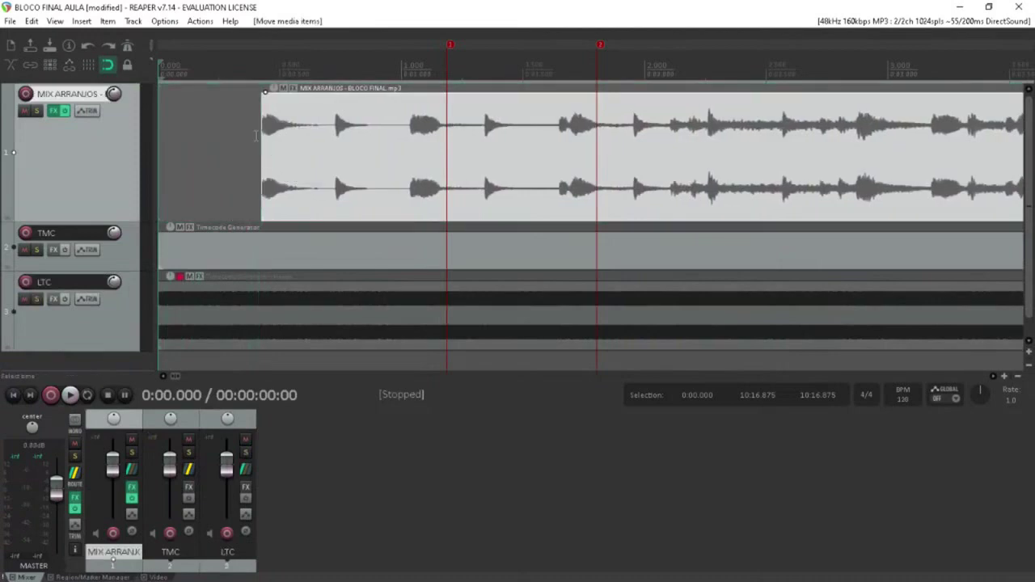
left_click(263, 140)
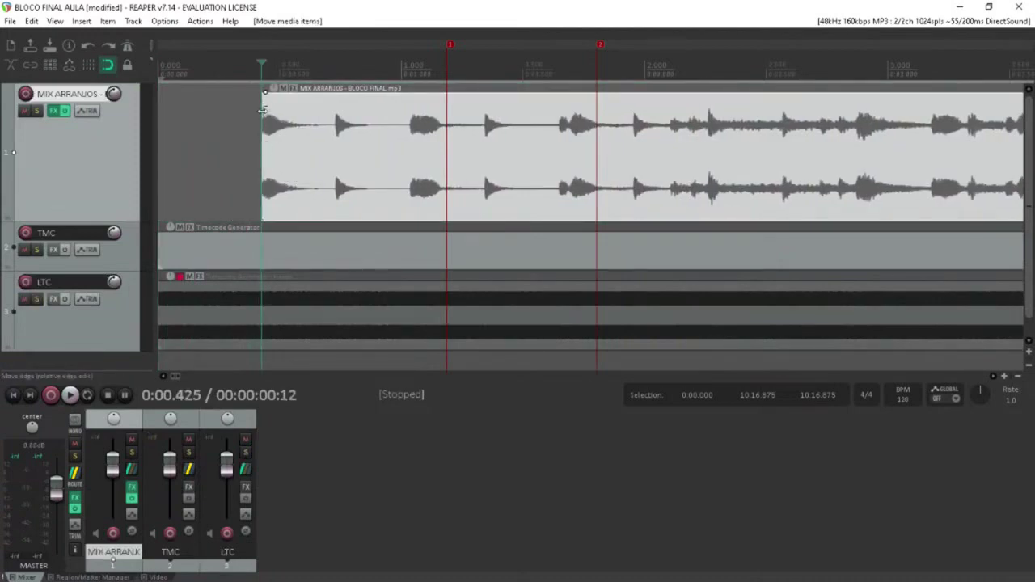
mouse_move(262, 111)
left_mouse_down()
mouse_move(220, 111)
mouse_move(262, 110)
left_mouse_up()
mouse_move(262, 121)
left_mouse_down()
mouse_move(248, 122)
mouse_move(266, 124)
left_mouse_up()
left_click_drag(318, 131, 169, 137)
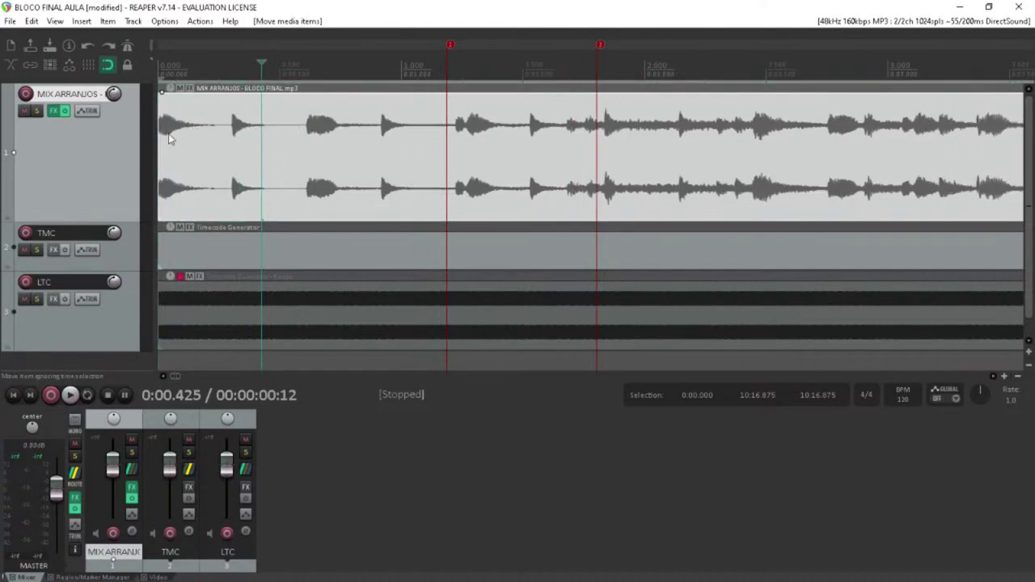
key("Home")
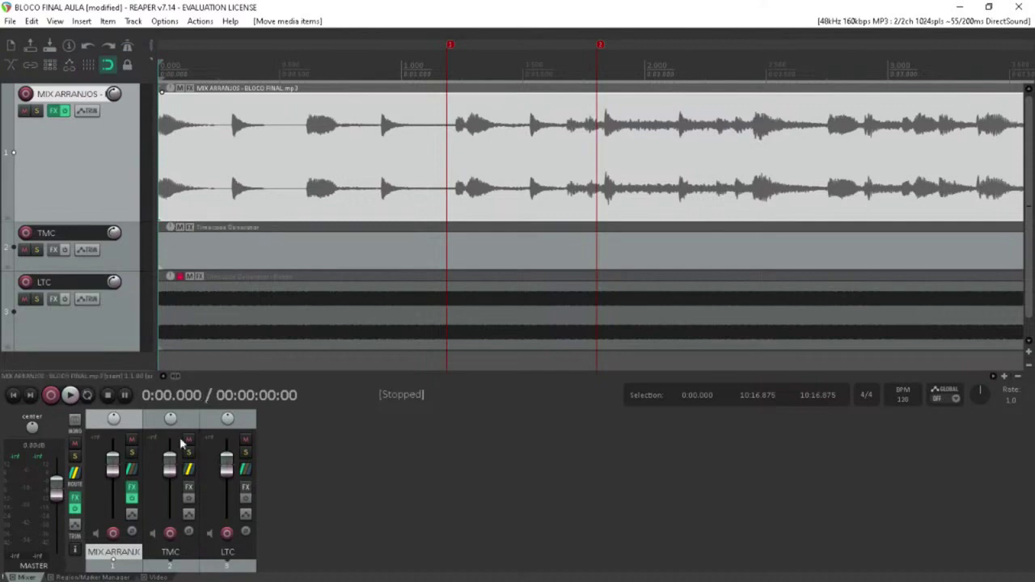
Mute the MIX ARRANJOS and TMC tracks and bypass the L1 limiter on the master track
left_click(132, 439)
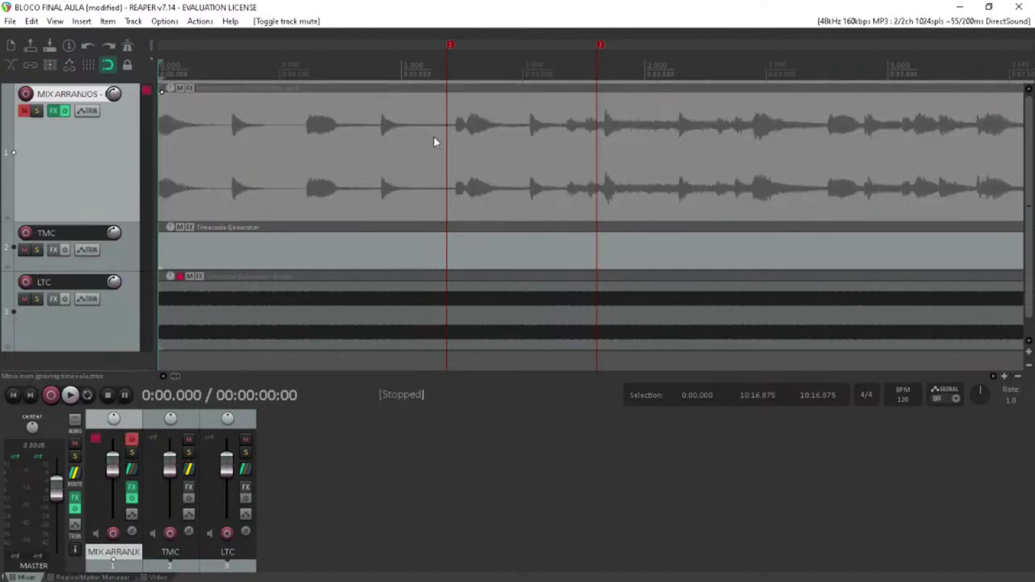
left_click(188, 439)
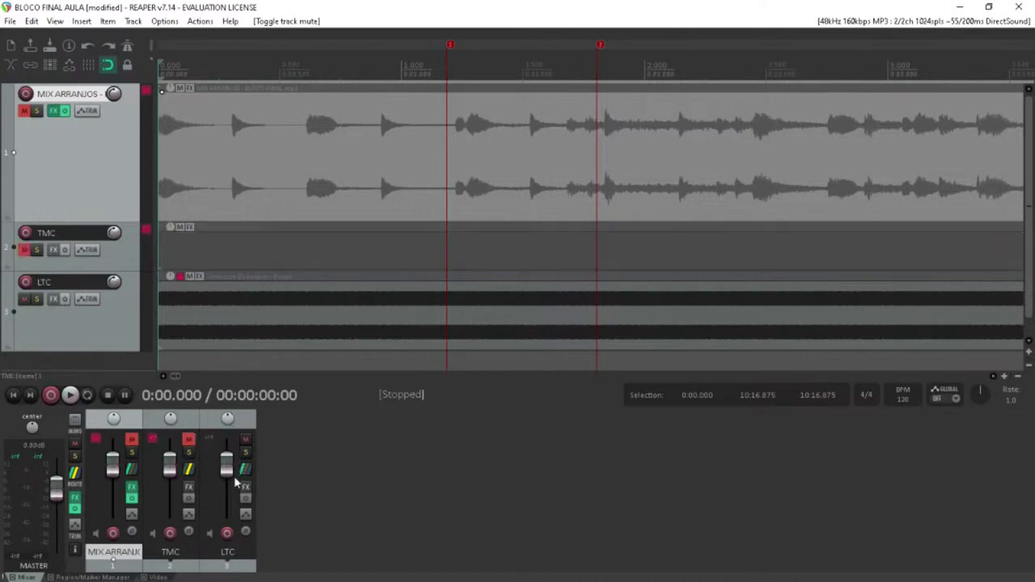
left_click(74, 502)
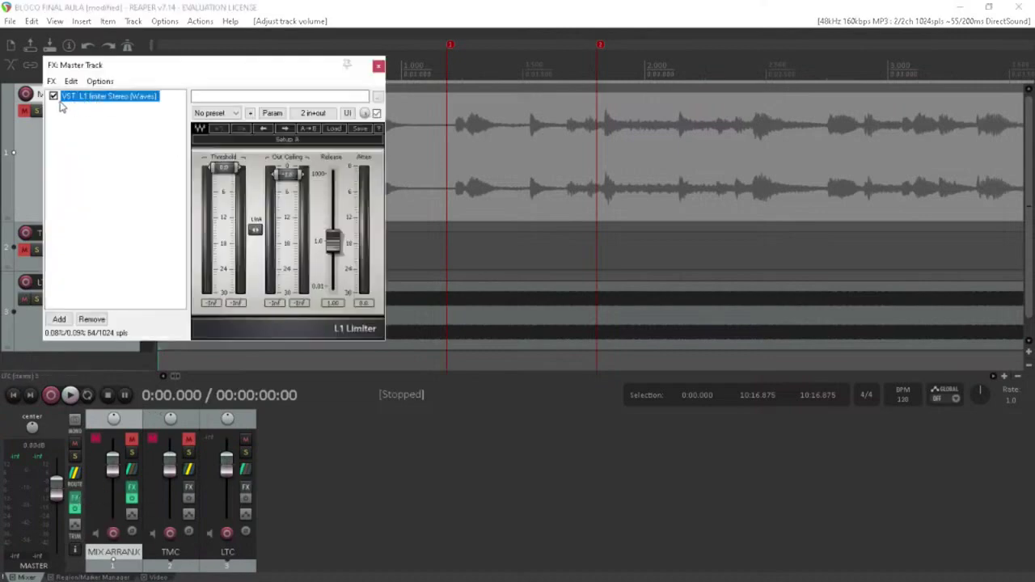
left_click(54, 96)
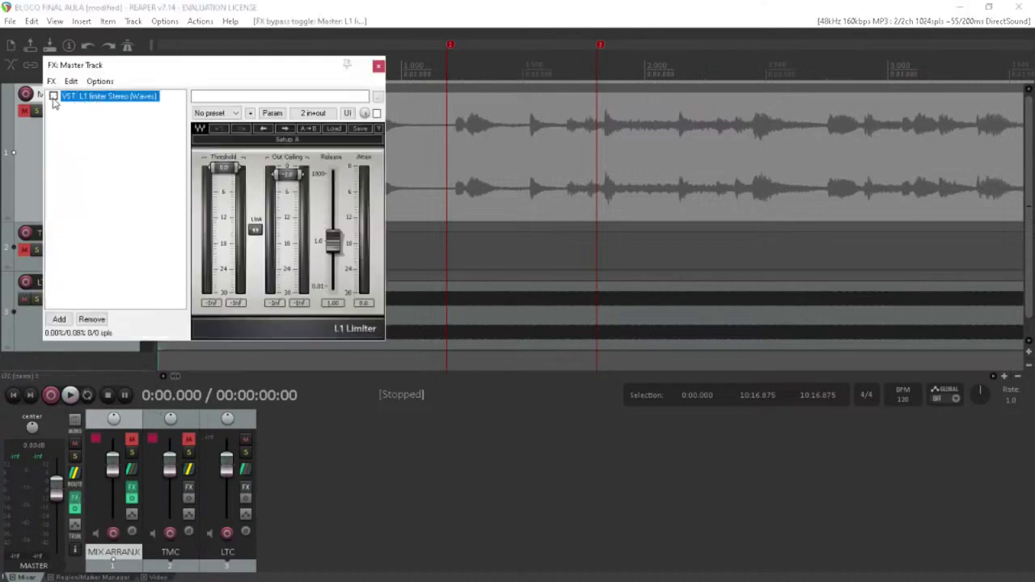
left_click(379, 66)
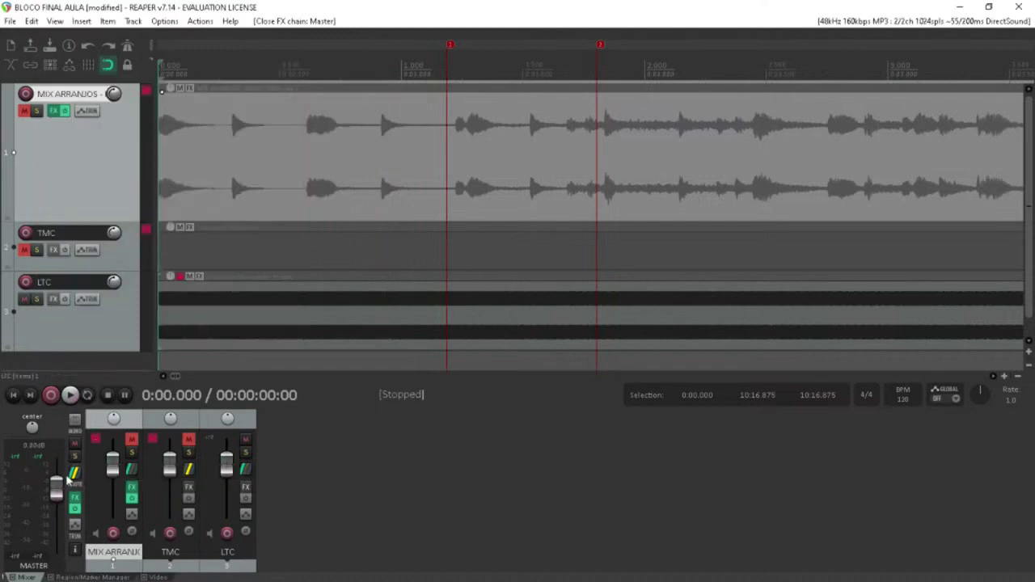
left_click(55, 492)
left_click(226, 467)
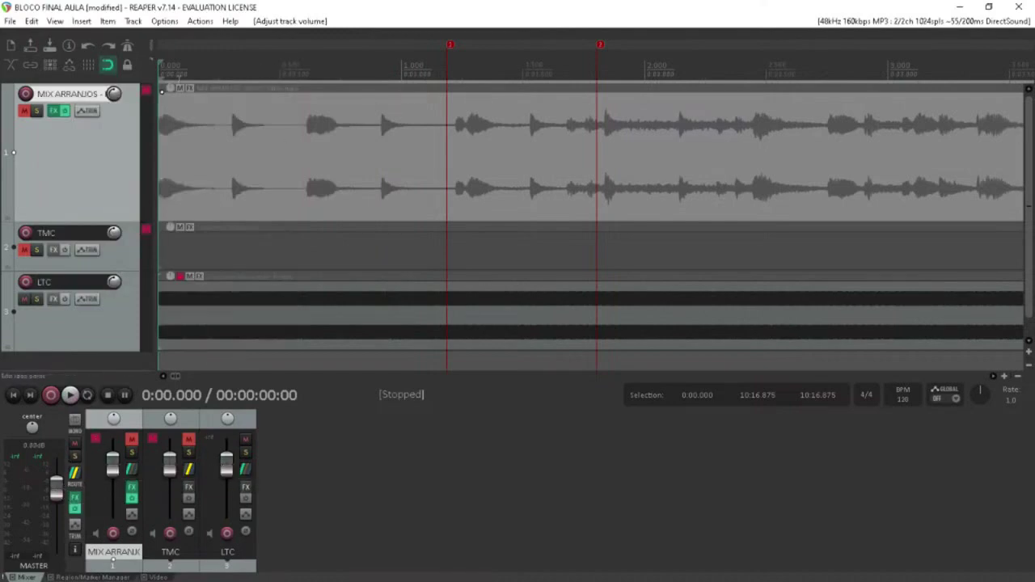
Shorten the time selection so it finishes exactly at the end of the MIX ARRANJOS audio, 10:16.776
scroll(536, 116, "down", 15)
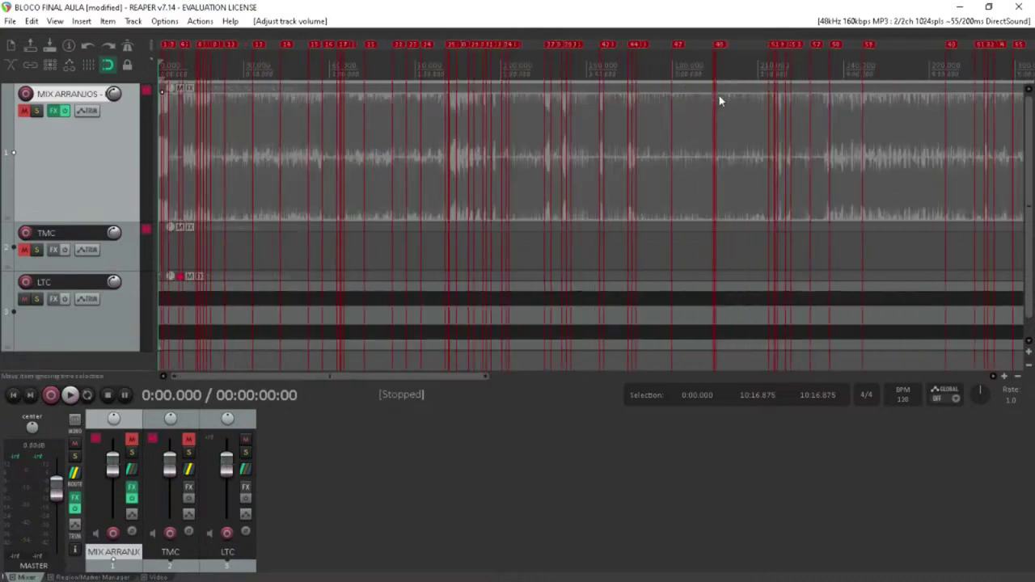
scroll(722, 101, "down", 5)
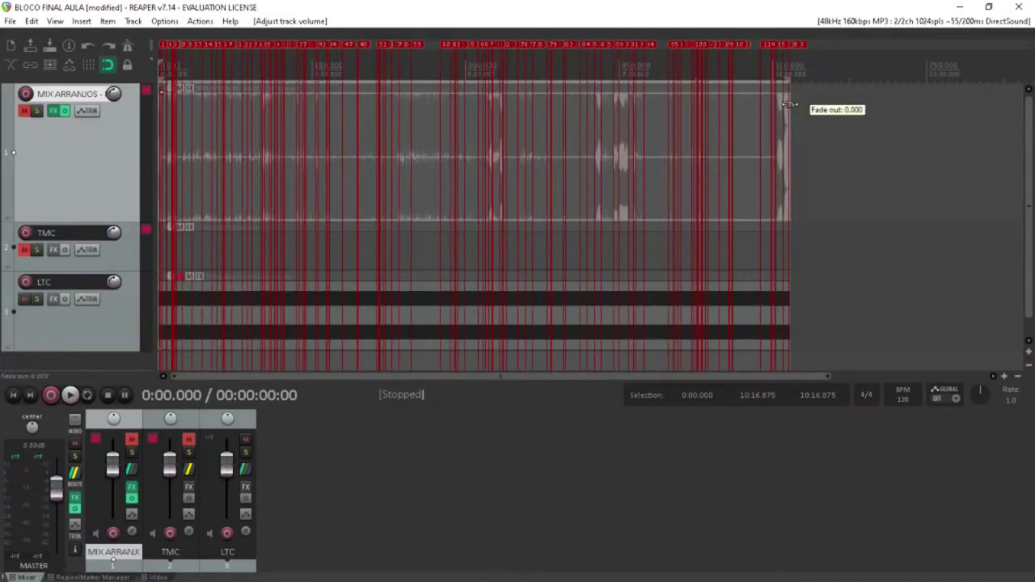
left_click(789, 104)
scroll(786, 102, "up", 15)
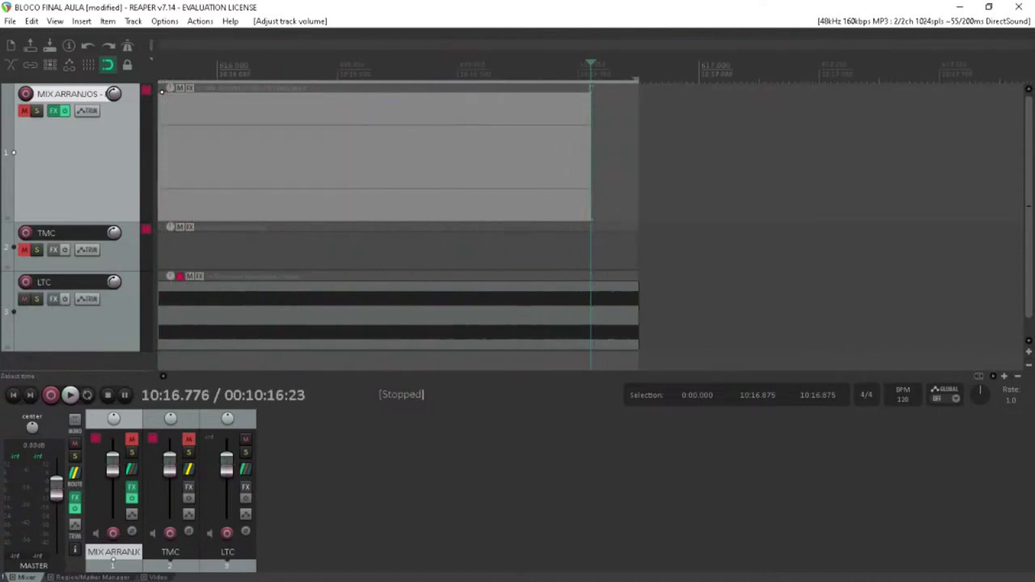
mouse_move(591, 114)
left_mouse_down()
mouse_move(636, 114)
mouse_move(590, 114)
left_mouse_up()
left_click_drag(635, 79, 593, 81)
scroll(469, 155, "down", 15)
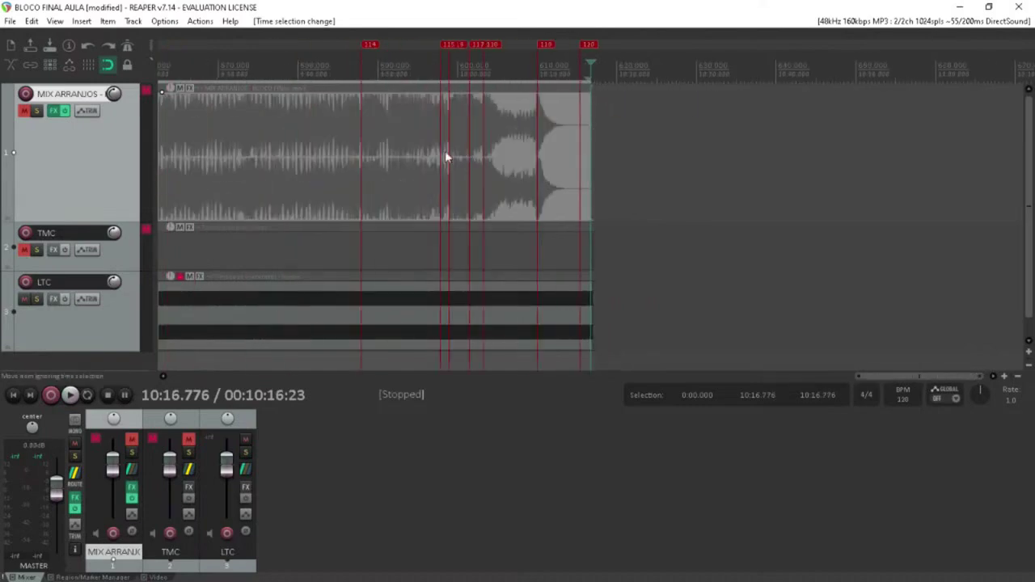
Open the Render to File settings and set the output to the Desktop folder with the file name TIMECODE BLOCO FINAL
key("Home")
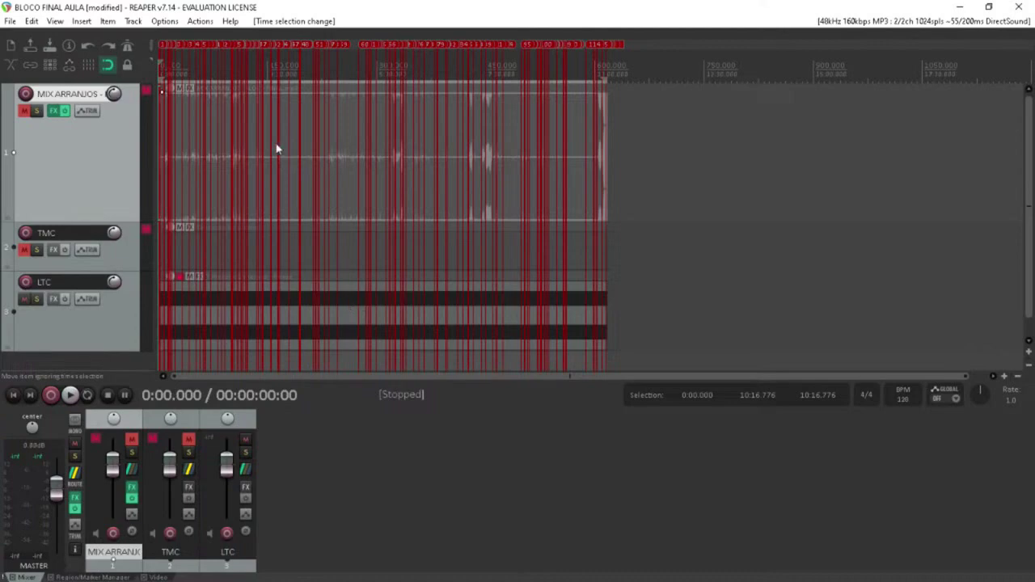
left_click(11, 22)
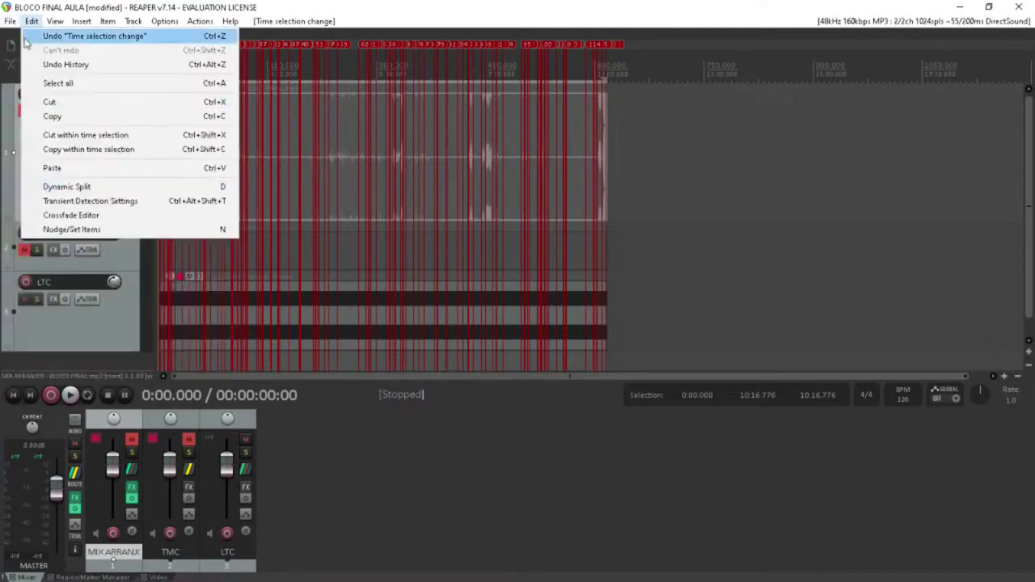
left_click(48, 226)
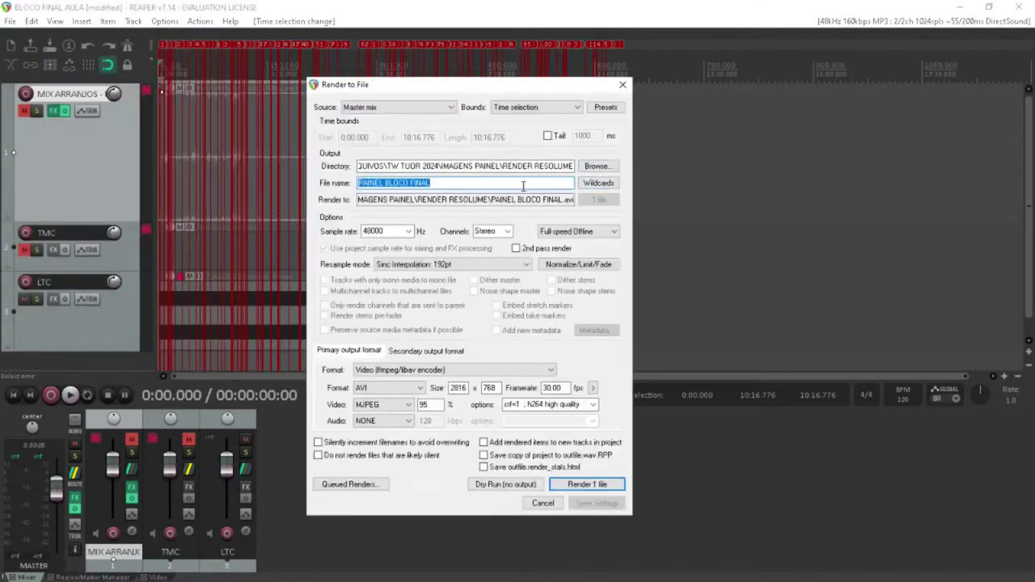
left_click(596, 167)
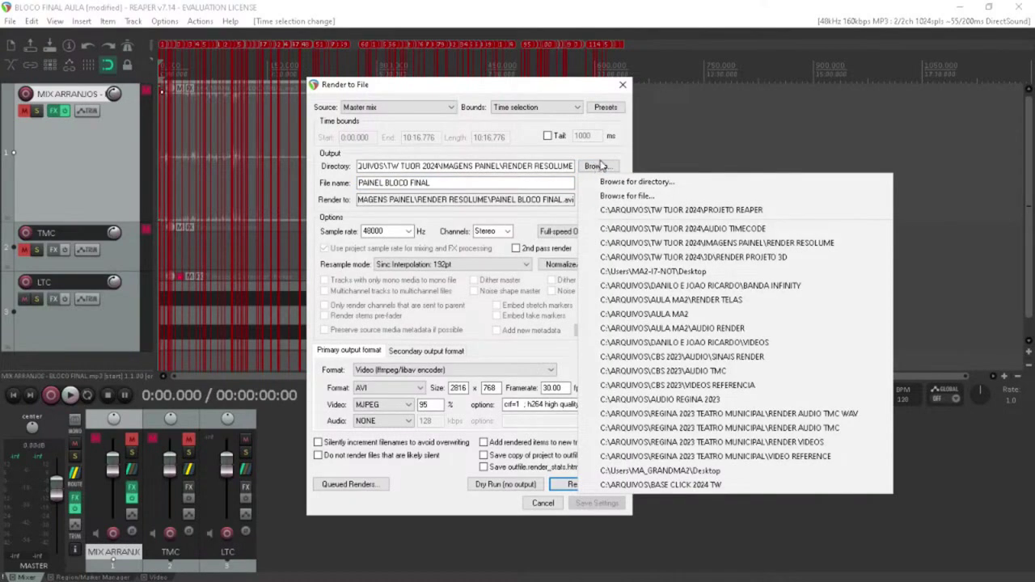
left_click(669, 272)
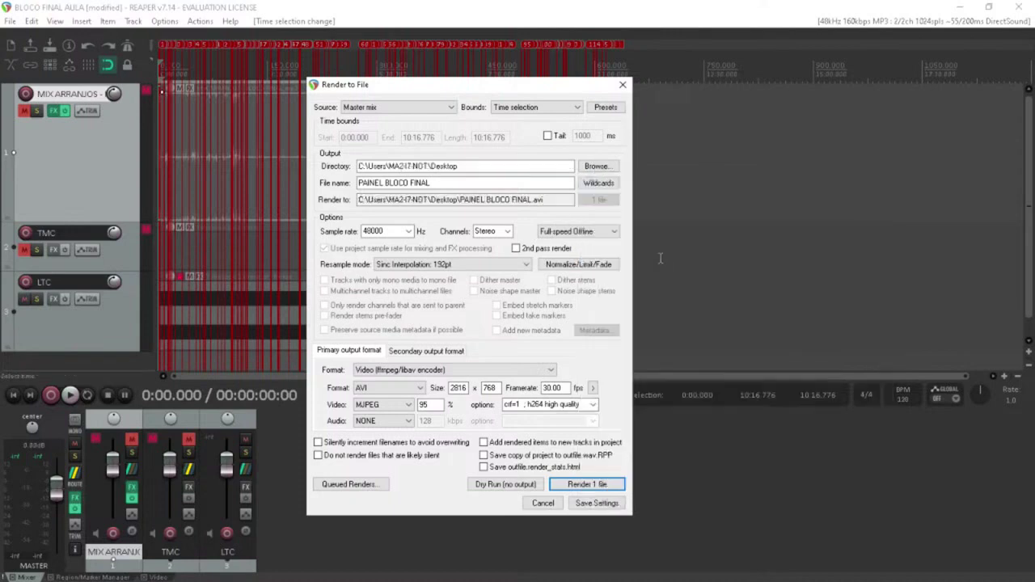
left_click_drag(447, 184, 336, 205)
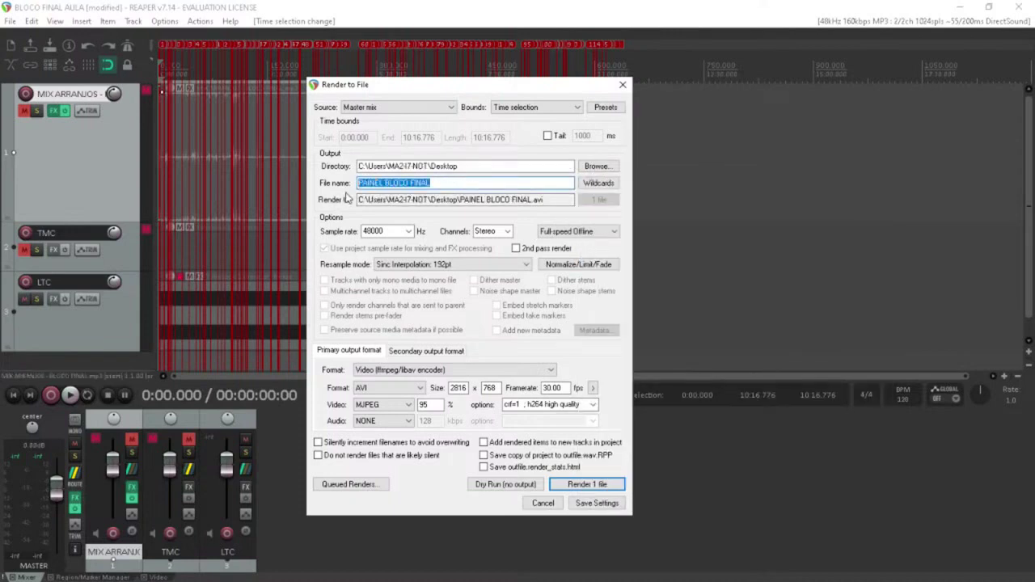
type("TIMECODE")
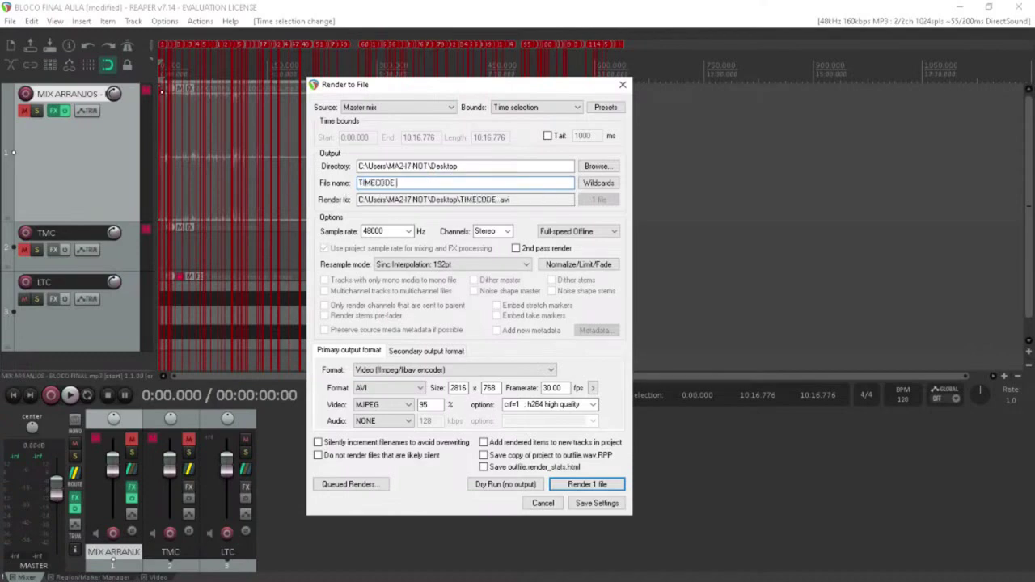
type("LOCO FINAL")
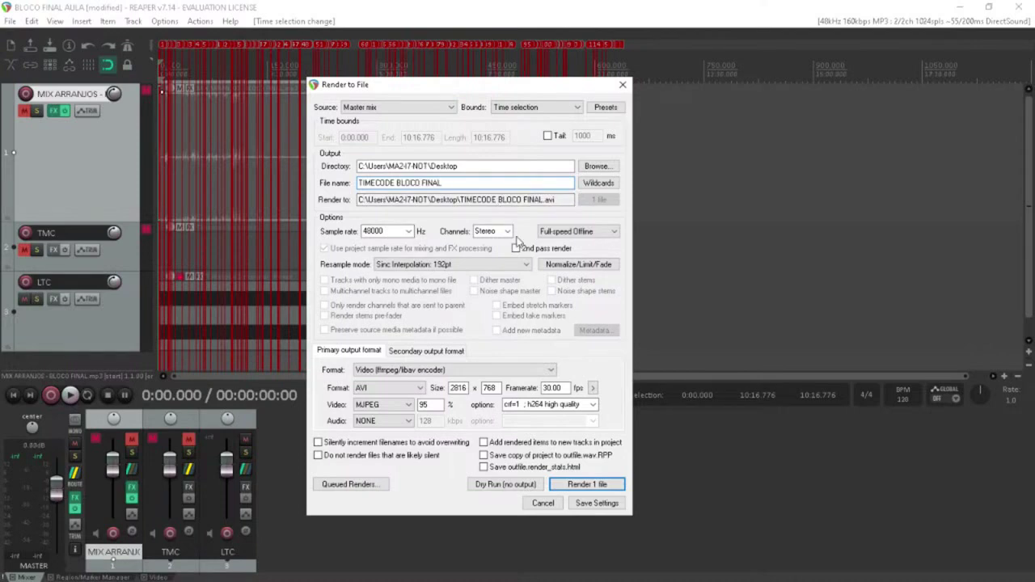
Set the render speed to Full-speed Offline and enable a Peak brickwall limit in the render post-processing
left_click(583, 235)
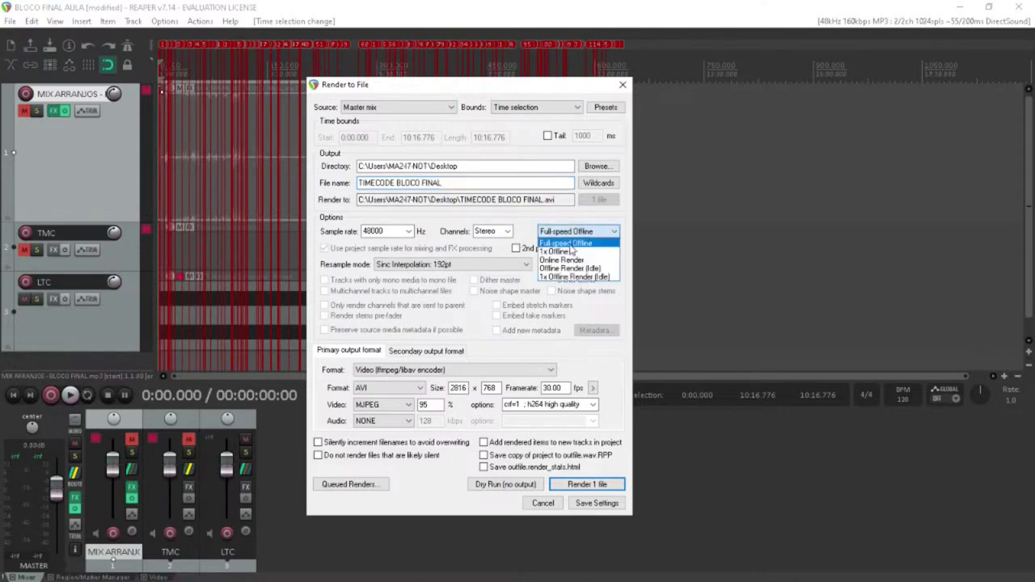
left_click(568, 245)
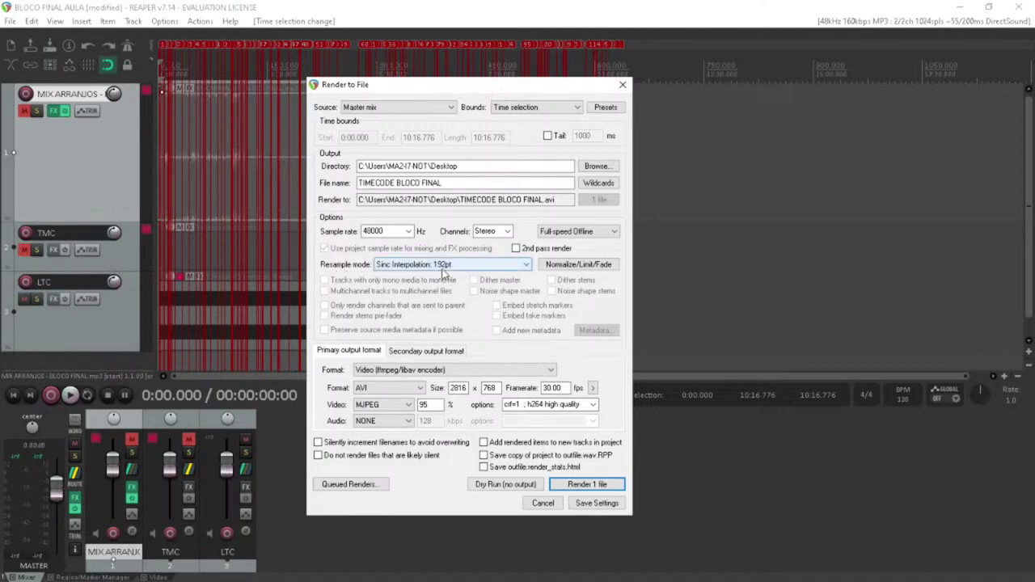
left_click(589, 267)
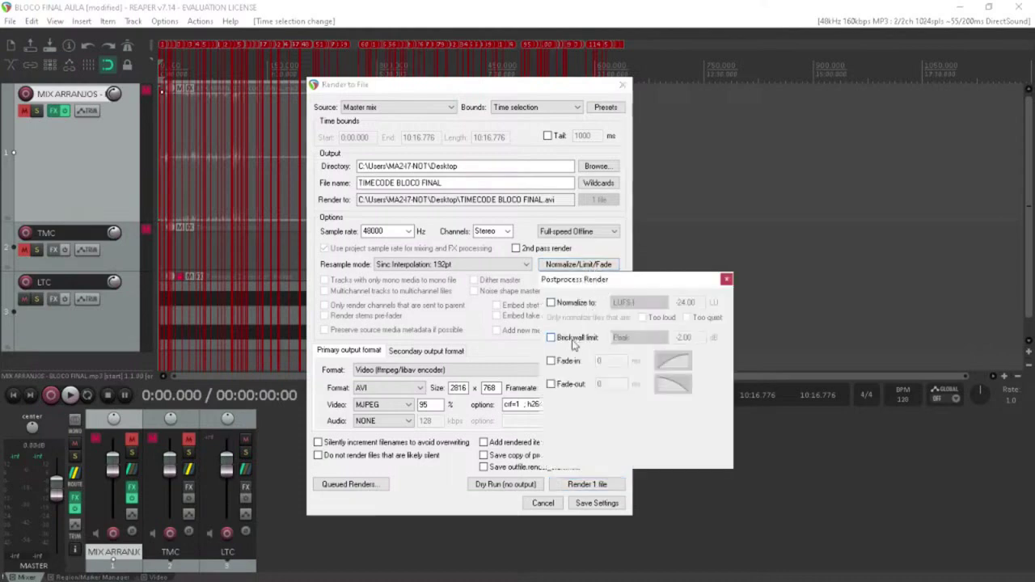
left_click(568, 342)
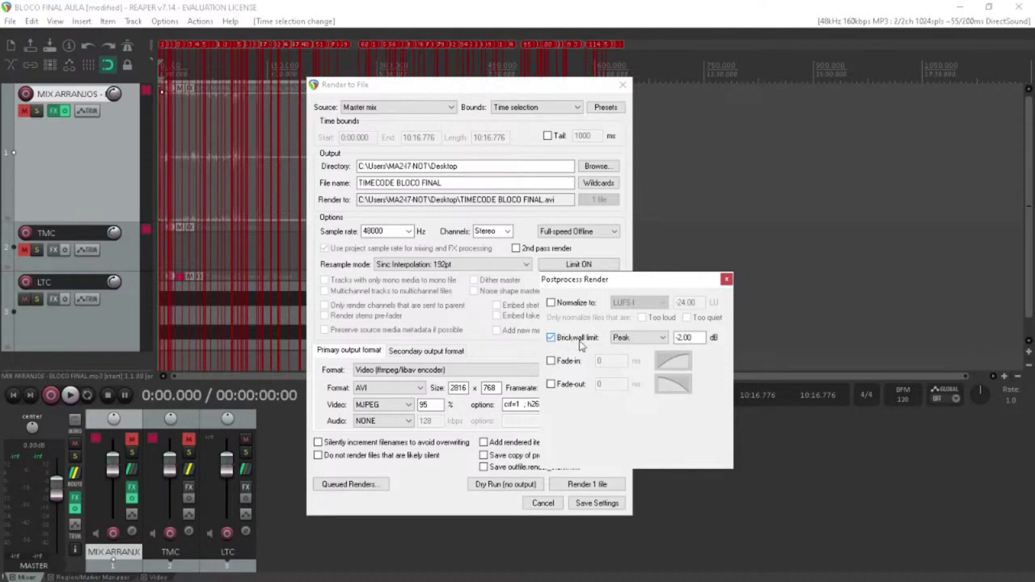
left_click(639, 338)
left_click(638, 349)
key("Tab")
key("BackSpace")
left_click(726, 280)
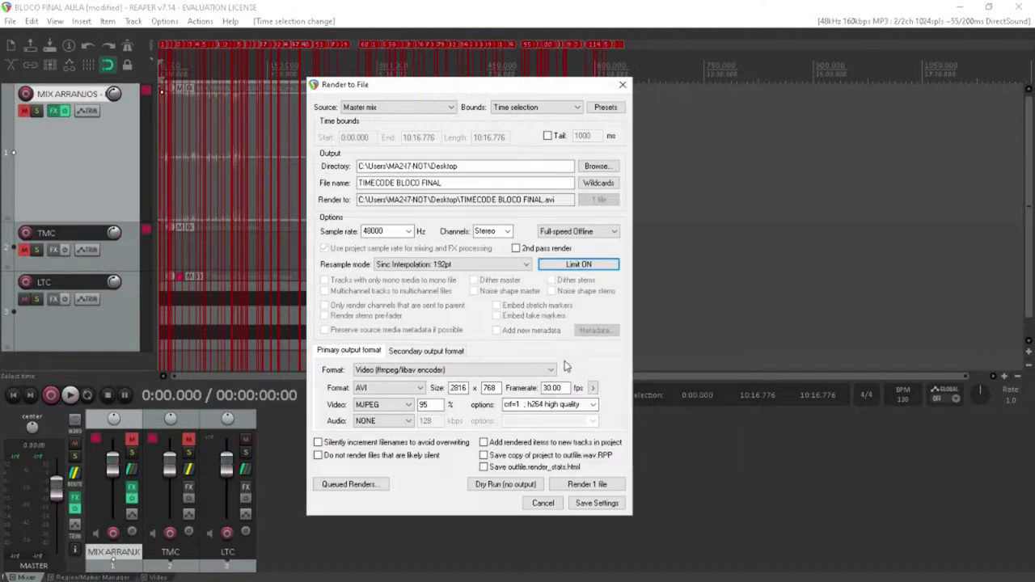
Choose MP3 (encoder by LAME project) at Maximum bitrate/quality as the primary output format and render the file
left_click(421, 370)
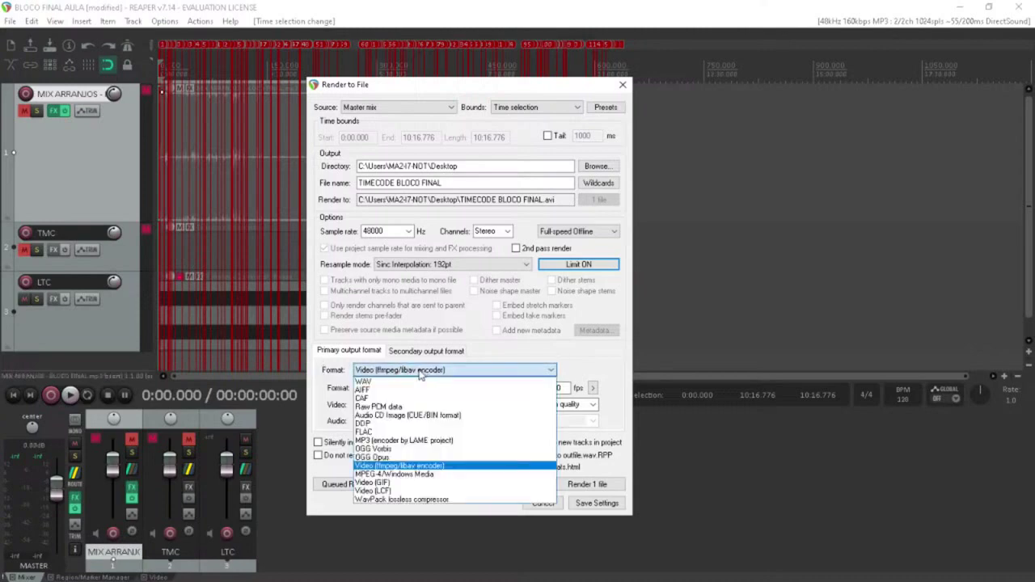
left_click(392, 441)
left_click(410, 389)
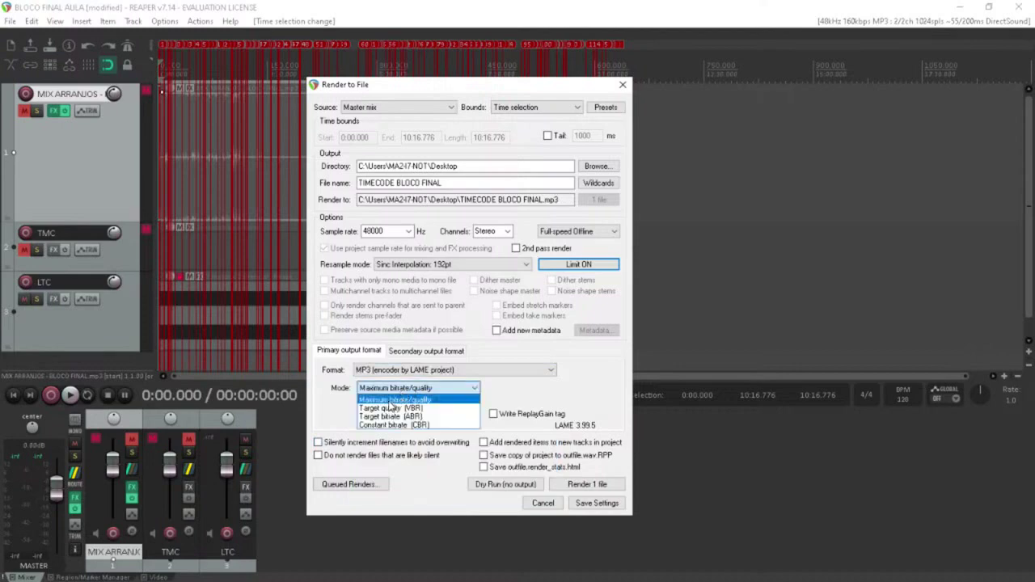
left_click(390, 402)
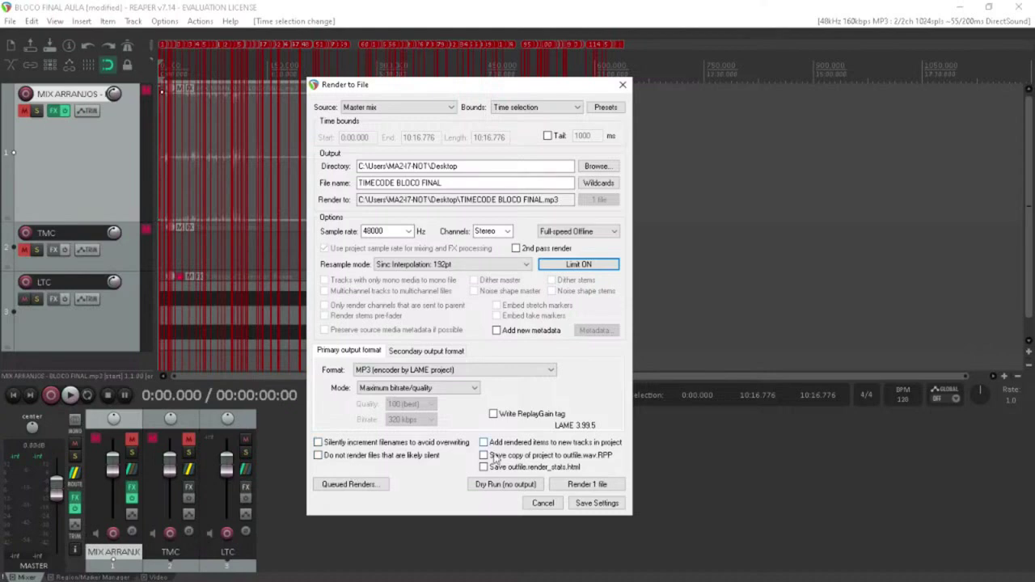
left_click(599, 485)
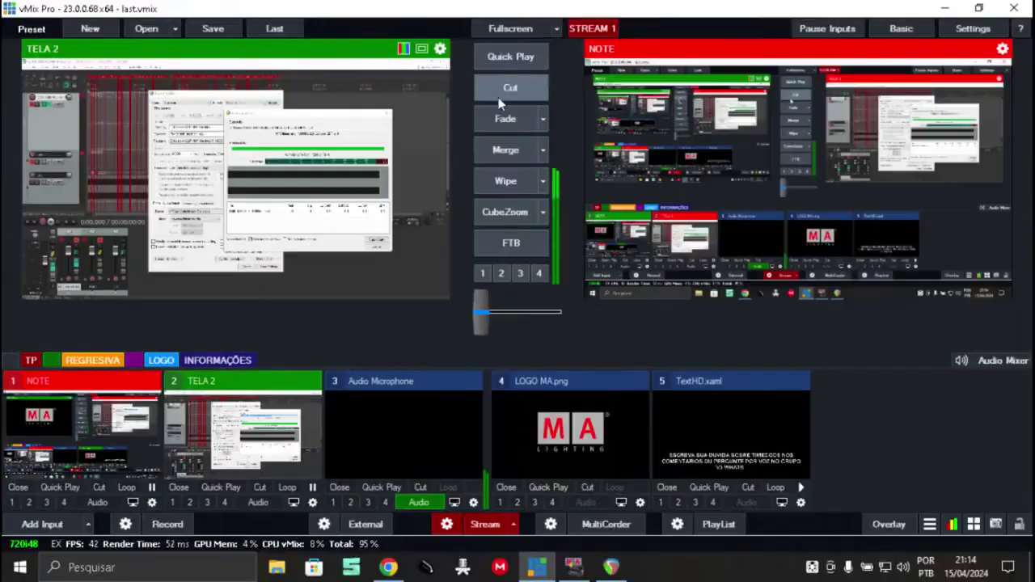
Switch to grandMA2 and alternate between the MIDI and MTC timecode slots, leaving the MTC slot selected
left_click(573, 567)
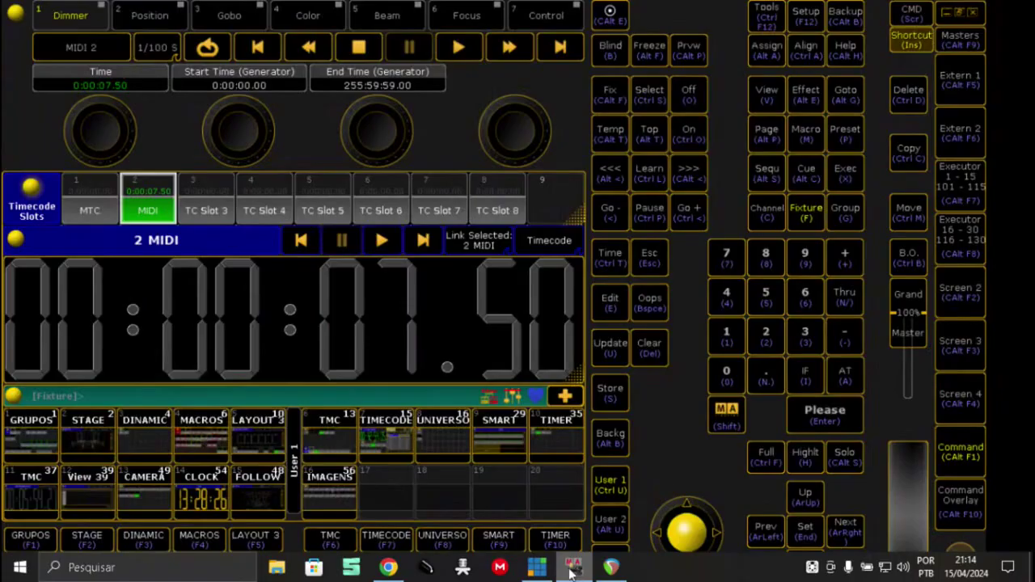
left_click(89, 212)
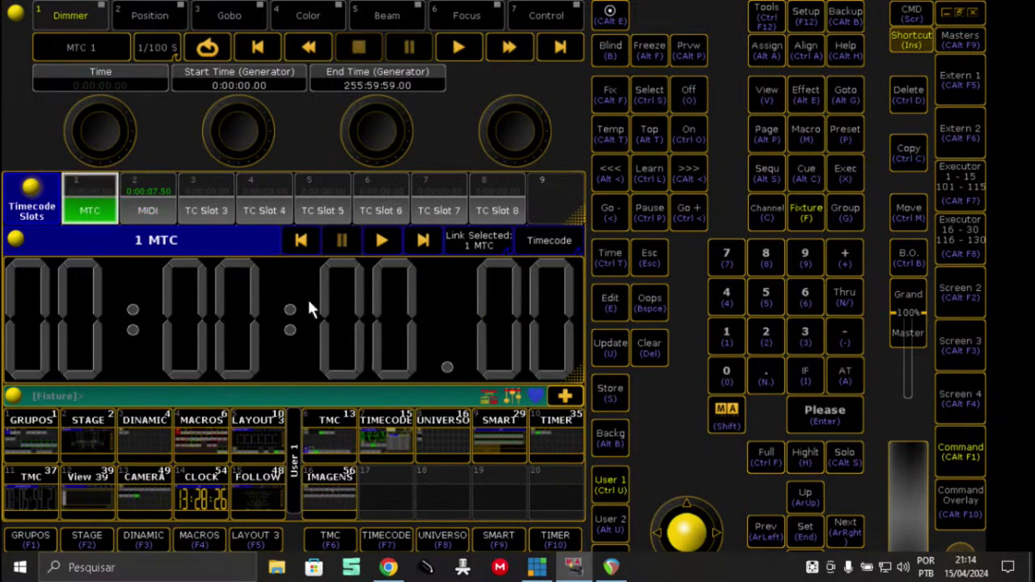
left_click(150, 210)
left_click(92, 213)
left_click(135, 212)
left_click(95, 213)
left_click(126, 216)
left_click(92, 209)
Show Screen 2, inspect the command lines of the BL-02 macro, and run that macro
left_click(970, 293)
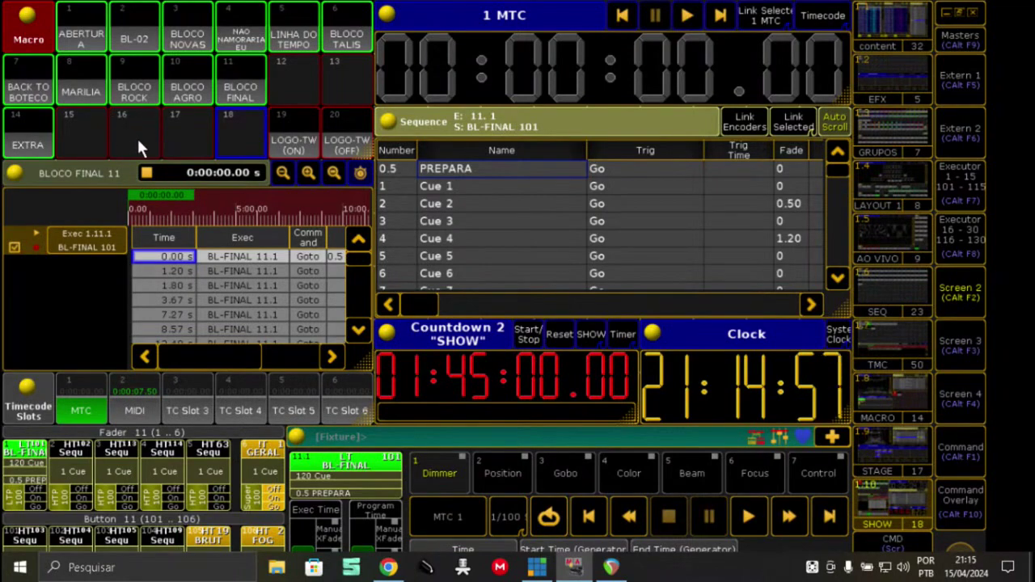
right_click(133, 41)
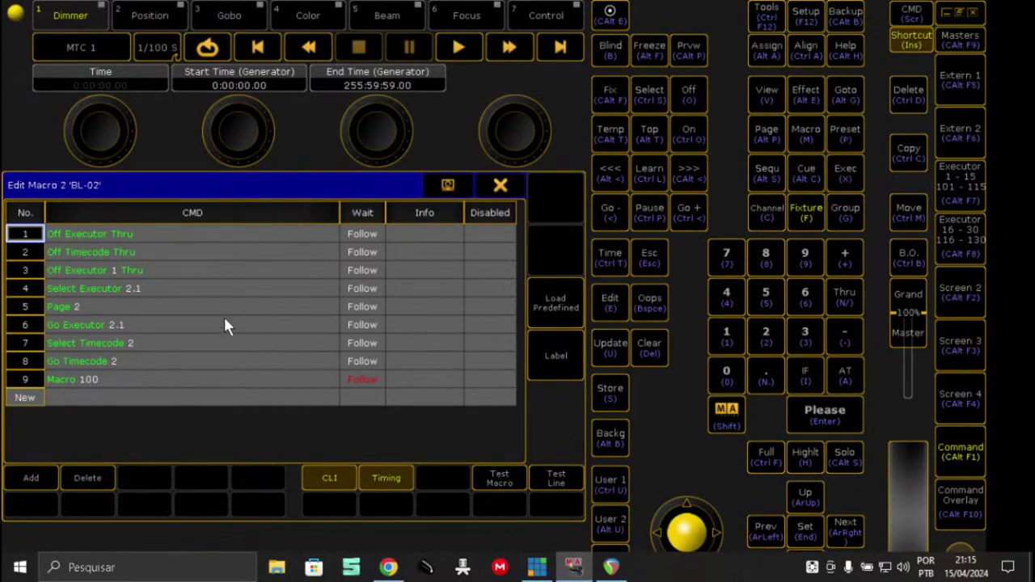
left_click(495, 186)
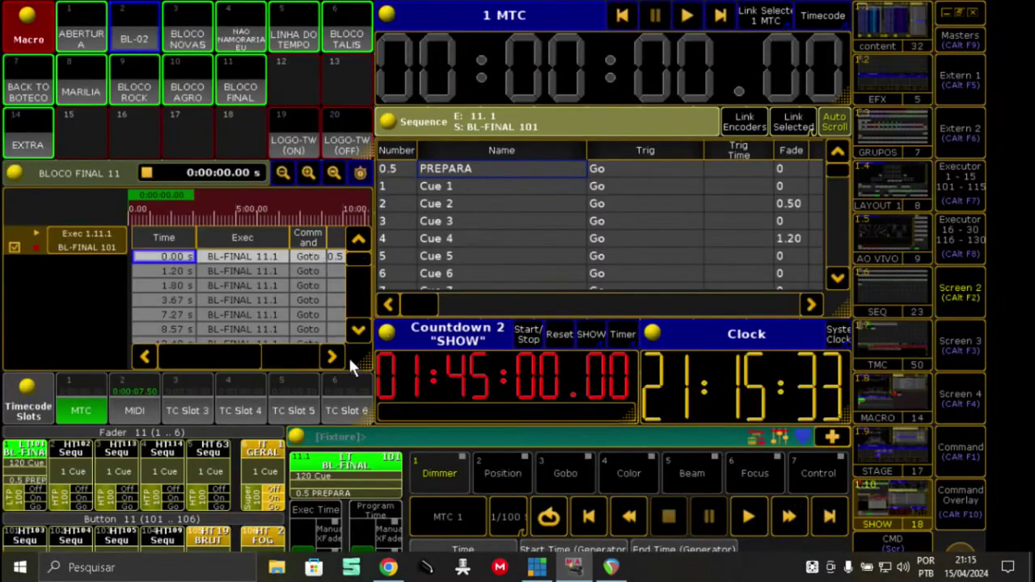
left_click(128, 37)
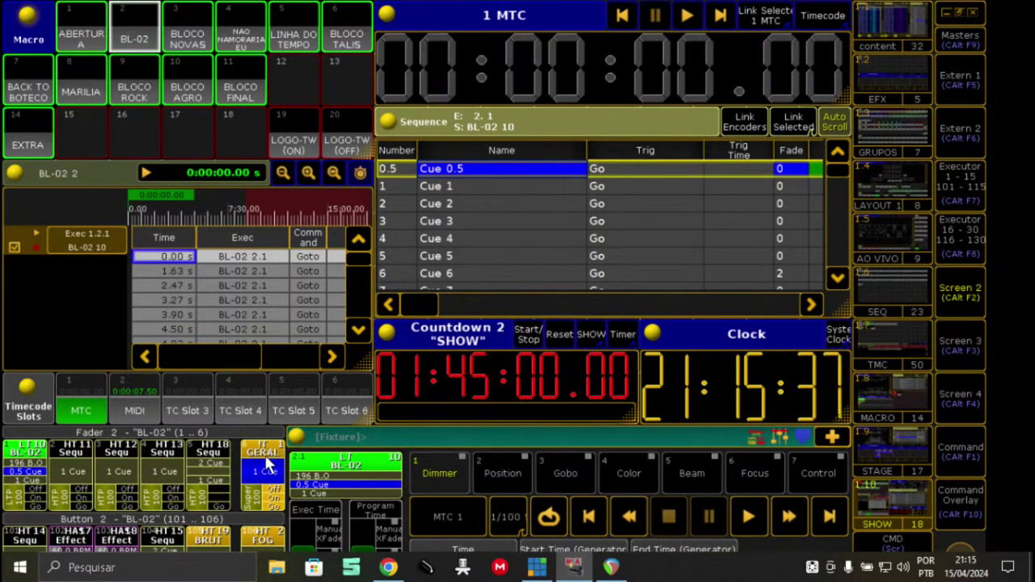
Find Macro 100 in the macro pool and examine its command lines
scroll(132, 121, "down", 5)
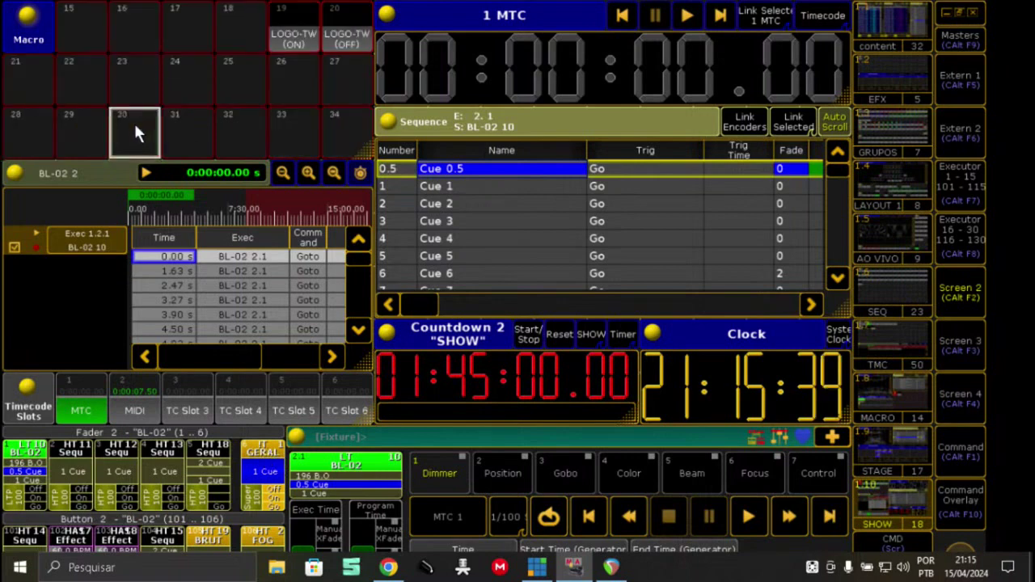
scroll(133, 121, "down", 1)
scroll(135, 112, "down", 6)
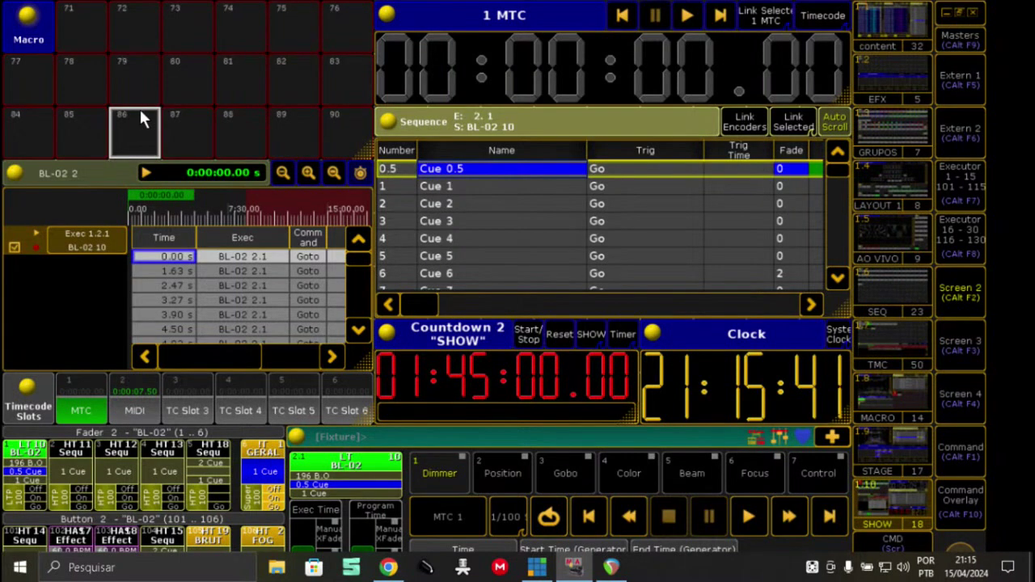
right_click(132, 144)
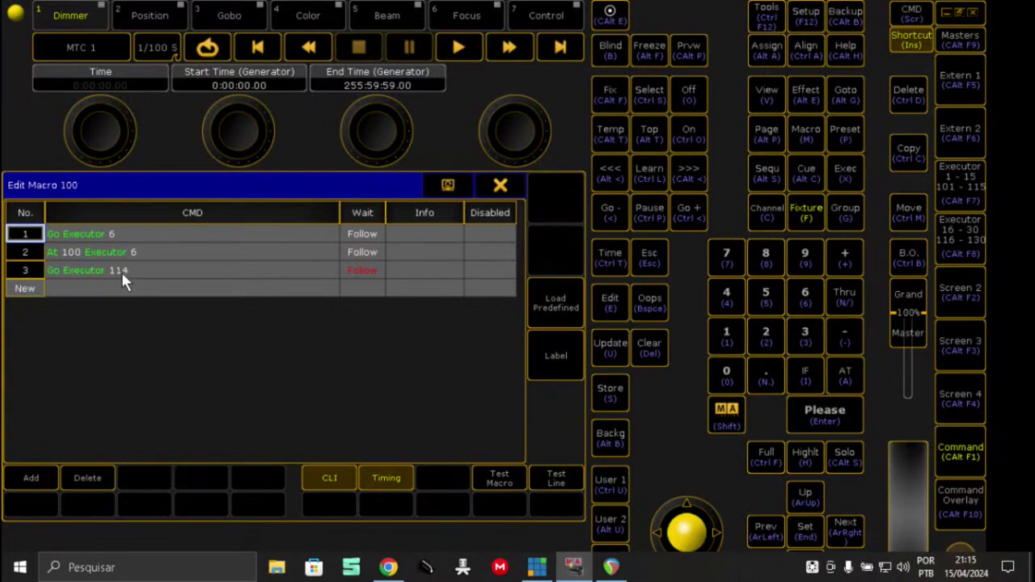
left_click(501, 185)
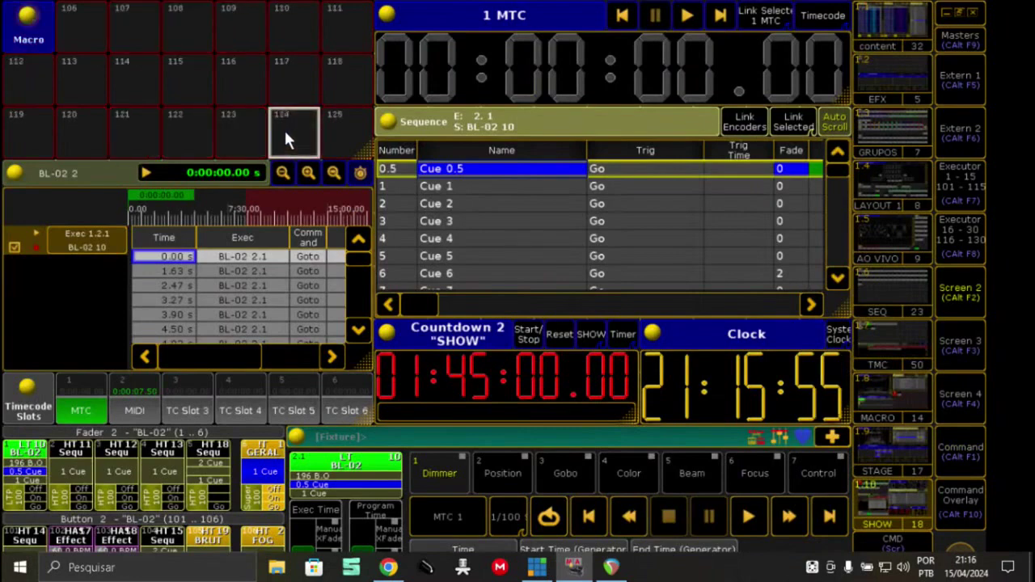
Return to the first macros in the pool and examine the command lines of BLOCO NOVAS and LINHA DO TEMPO
scroll(284, 128, "up", 3)
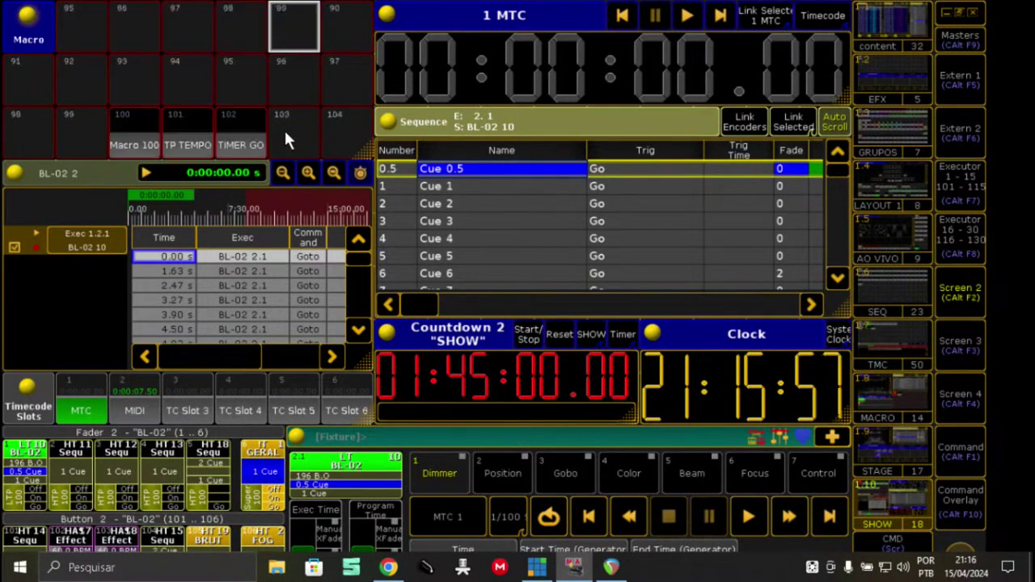
scroll(284, 128, "up", 10)
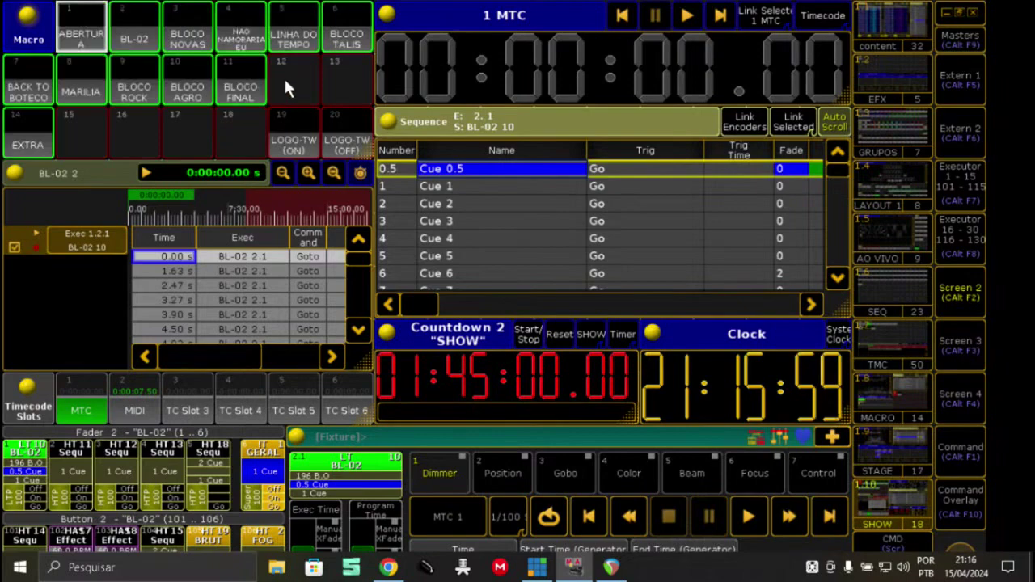
left_click(285, 74)
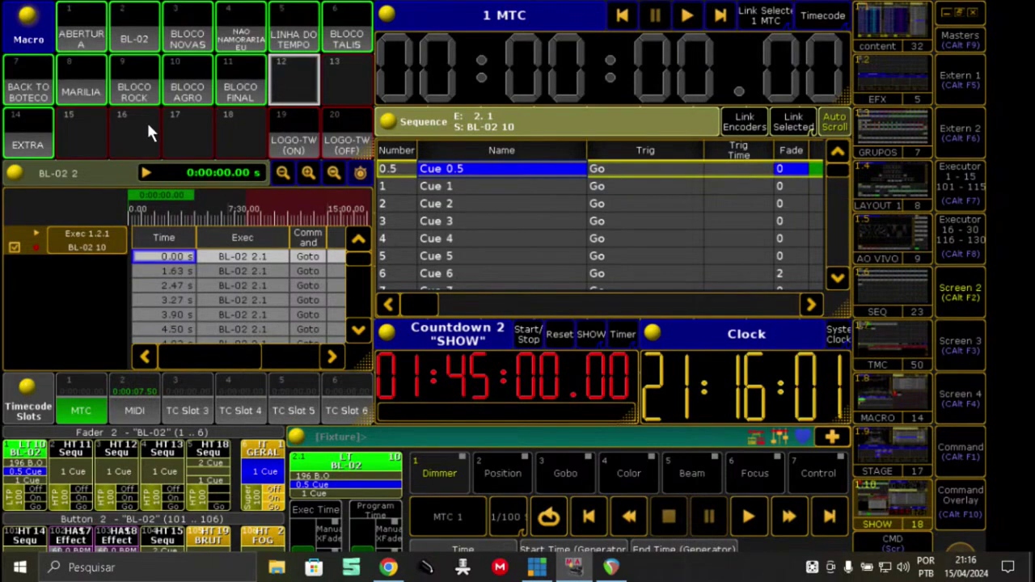
right_click(191, 46)
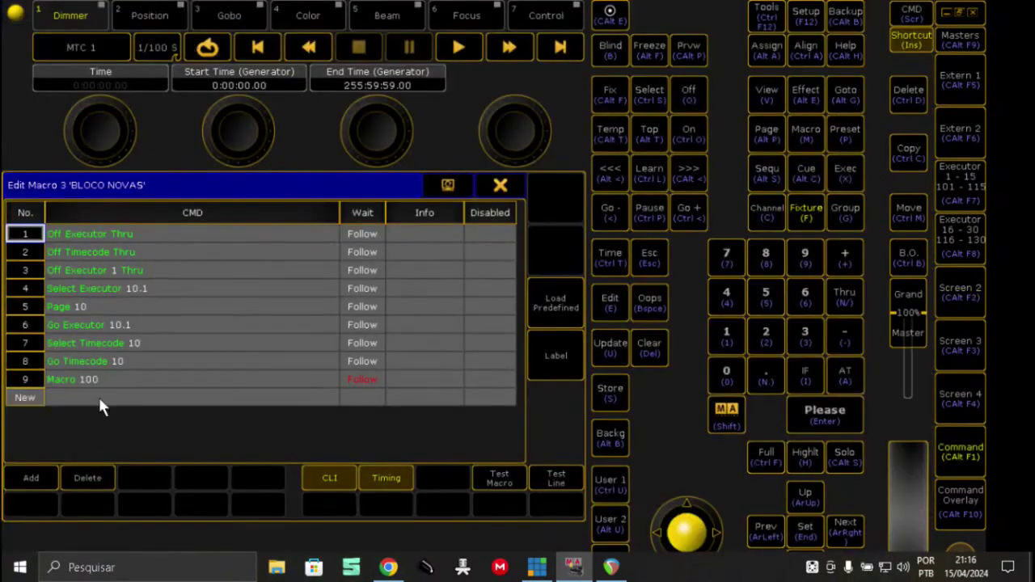
left_click(499, 186)
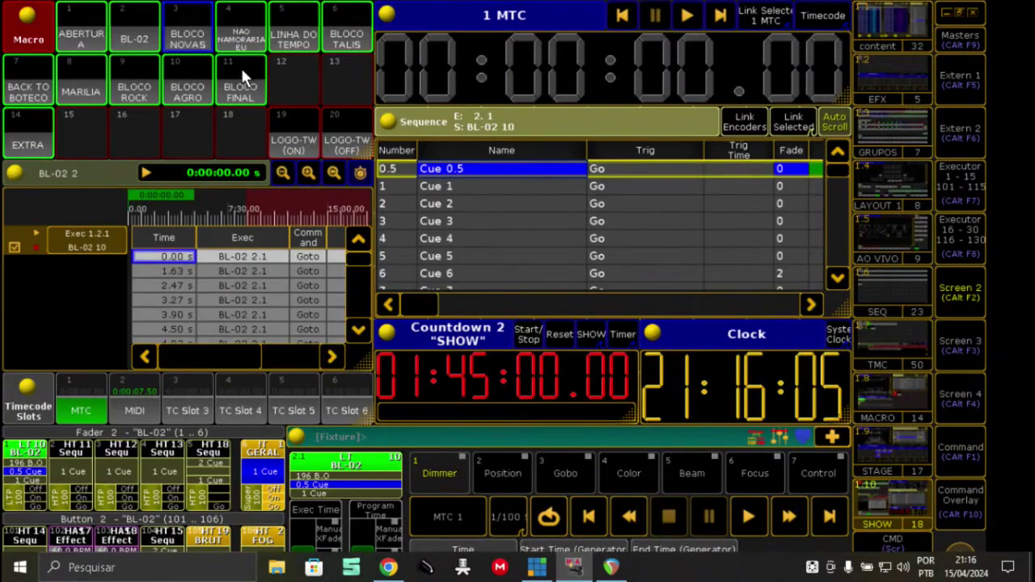
right_click(281, 45)
left_click(495, 186)
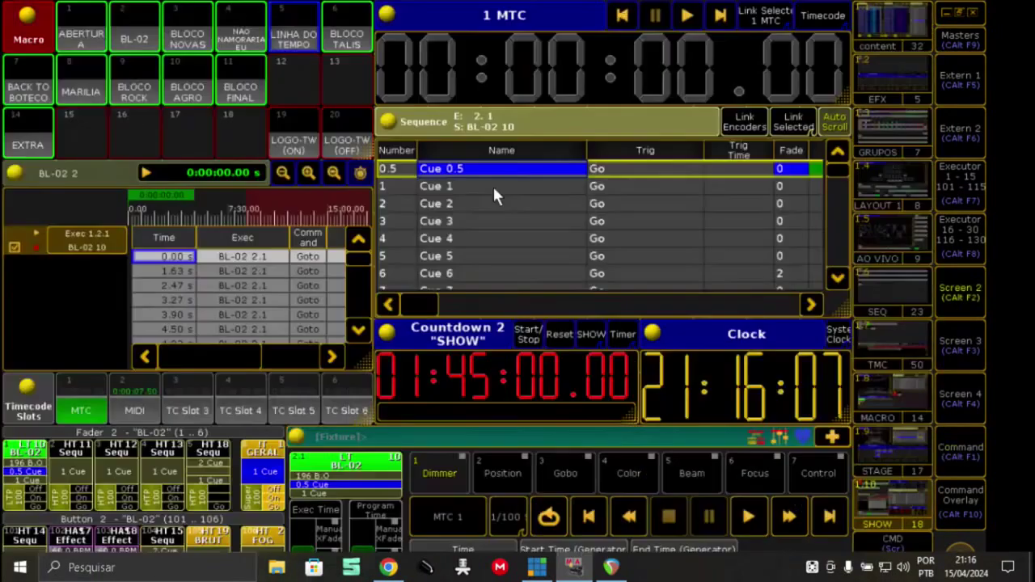
Check the BL-02 page's executors in the view of faders 1 to 15 and buttons 101 to 115
right_click(328, 482)
mouse_move(153, 514)
left_mouse_down()
mouse_move(236, 510)
mouse_move(155, 512)
left_mouse_up()
left_click(742, 14)
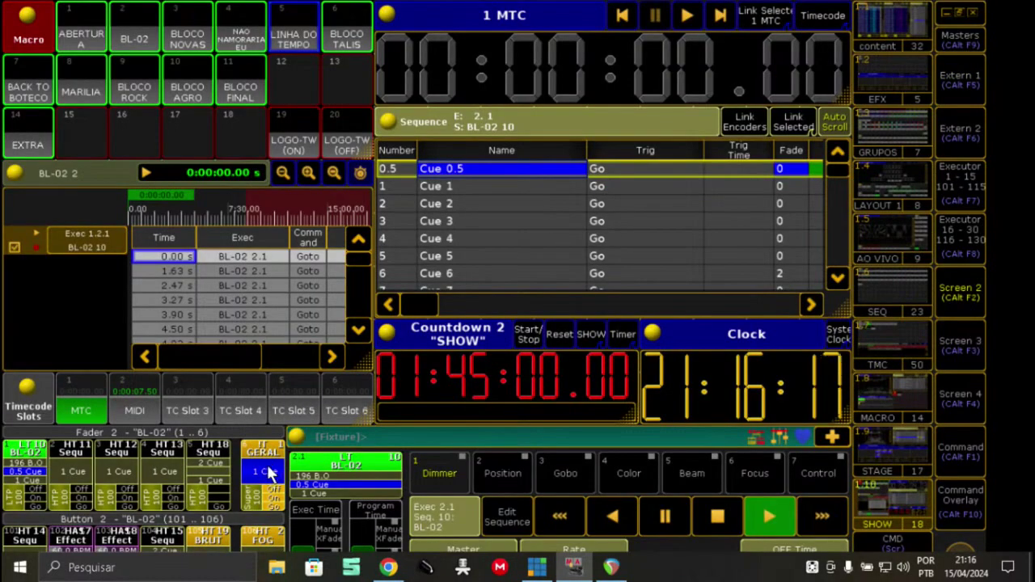
left_click(957, 182)
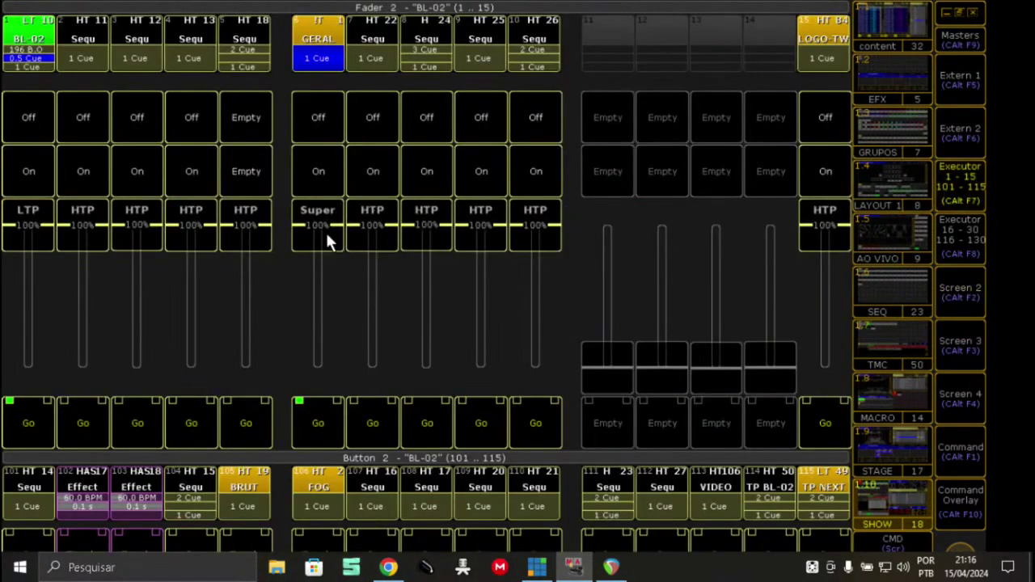
Lower the GERAL fader on executor 6 to 0% and run the command Go Executor 6
left_click_drag(318, 224, 321, 388)
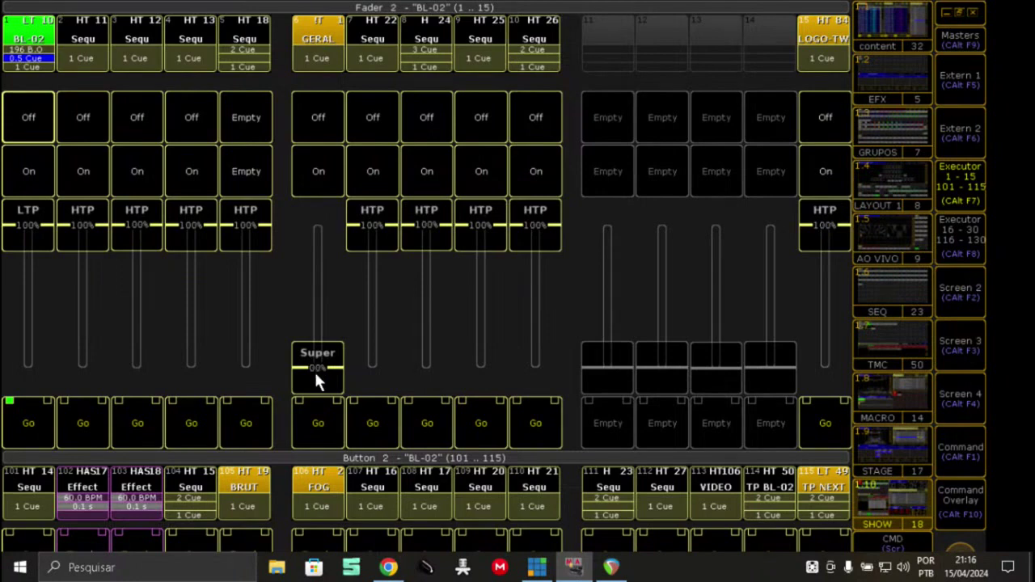
left_click(955, 503)
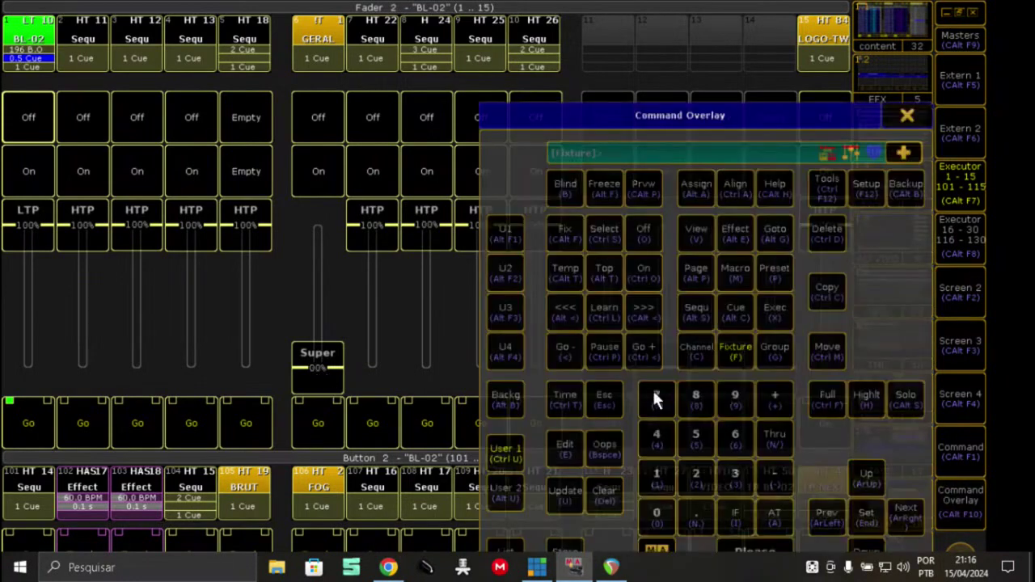
left_click(651, 347)
left_click(777, 317)
left_click(735, 437)
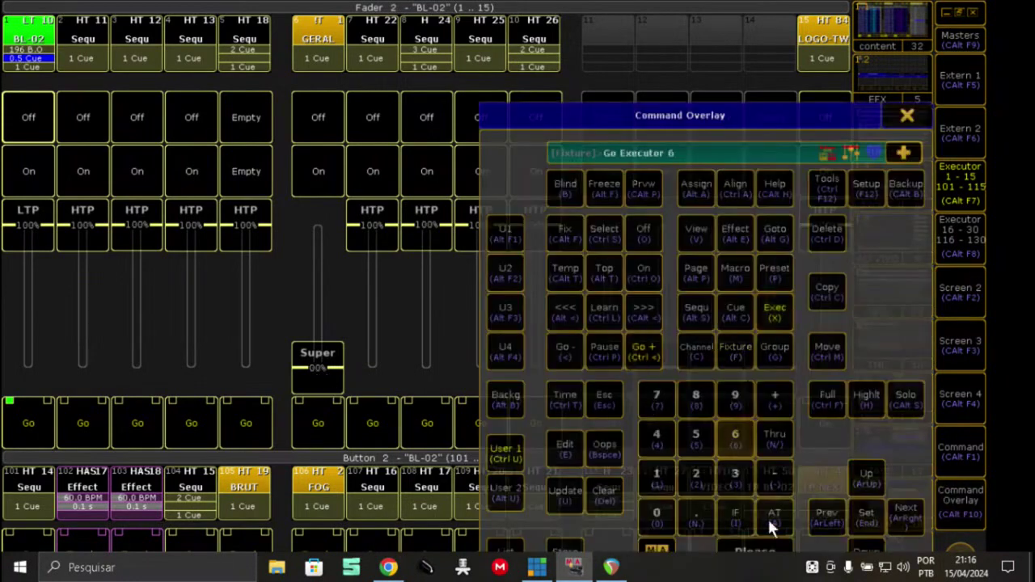
left_click(758, 551)
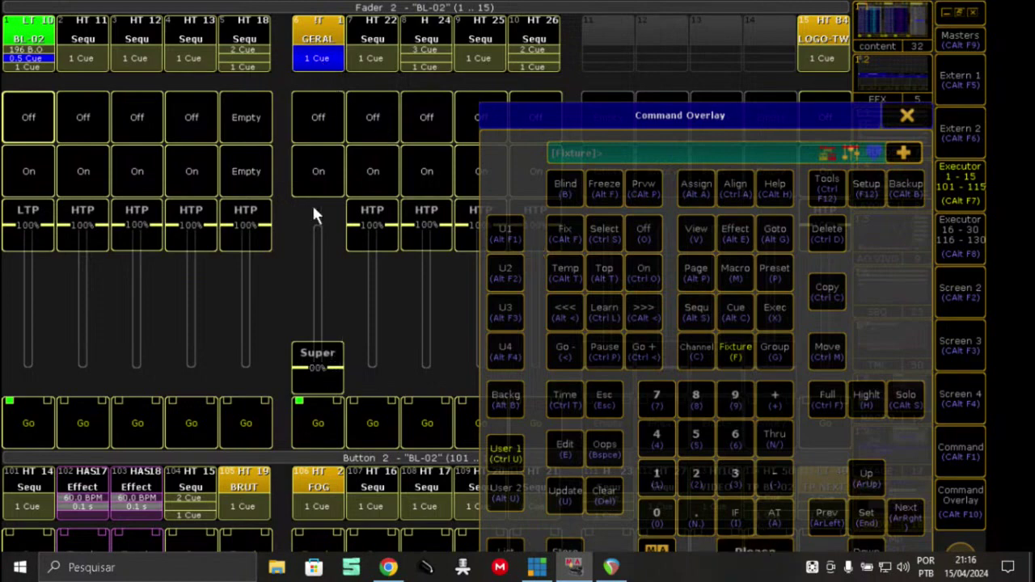
Switch off all running playbacks with Everything Off in the Off Menu
left_click(643, 228)
left_click(643, 229)
left_click(906, 119)
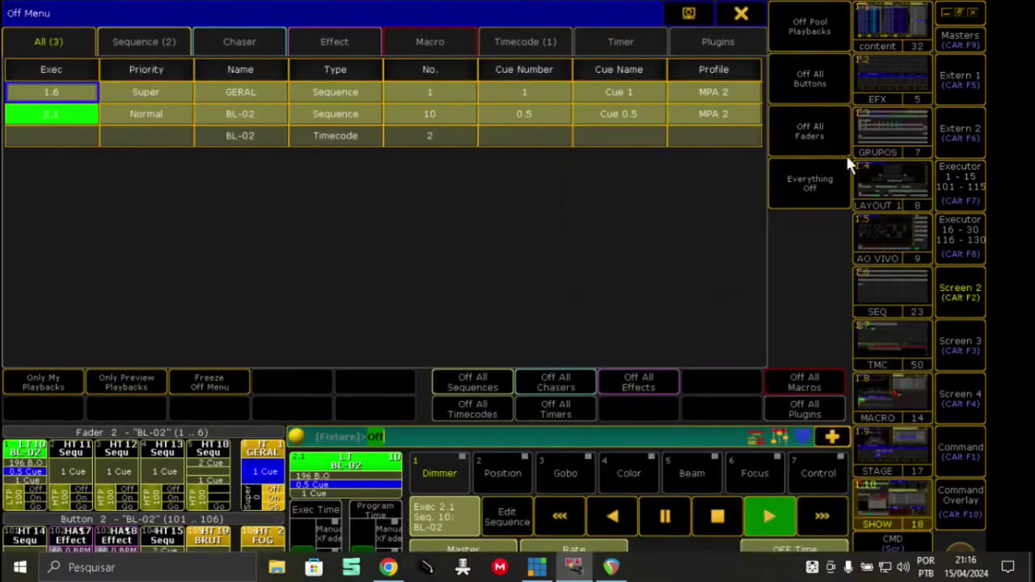
left_click(811, 178)
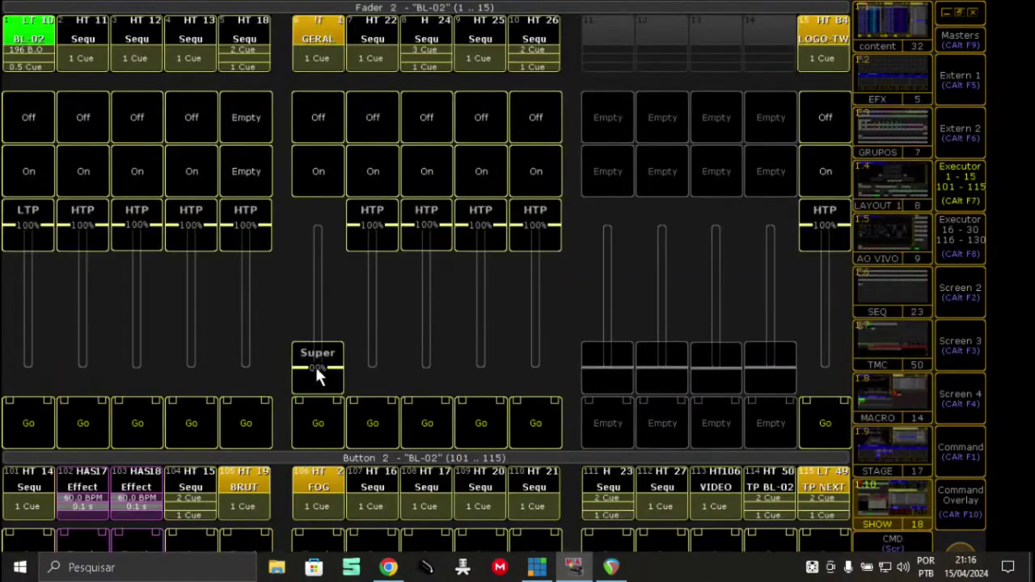
Raise the GERAL fader to 100% and run the command Off Executor 6
left_click_drag(316, 366, 315, 226)
left_click(310, 121)
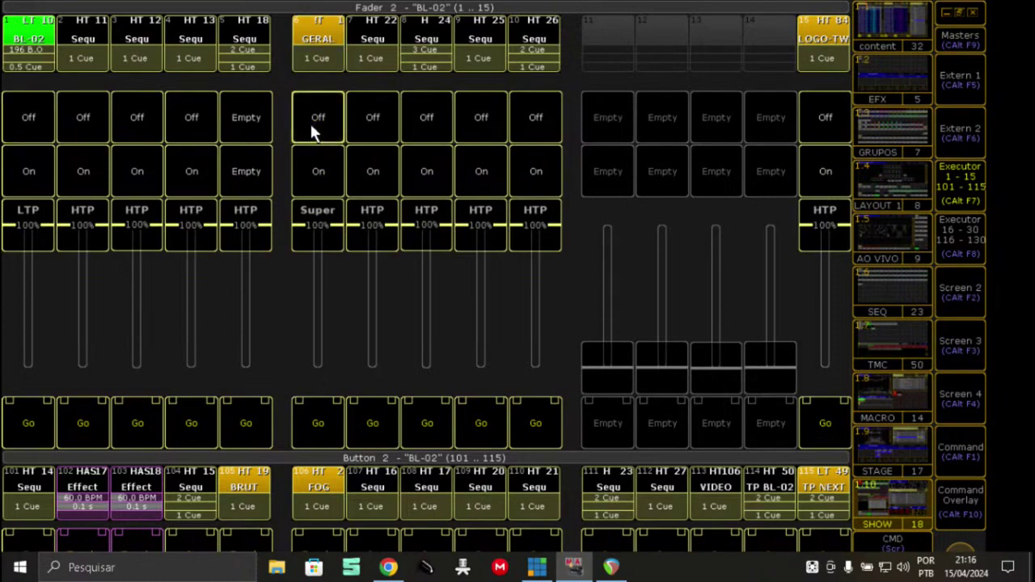
left_click(961, 499)
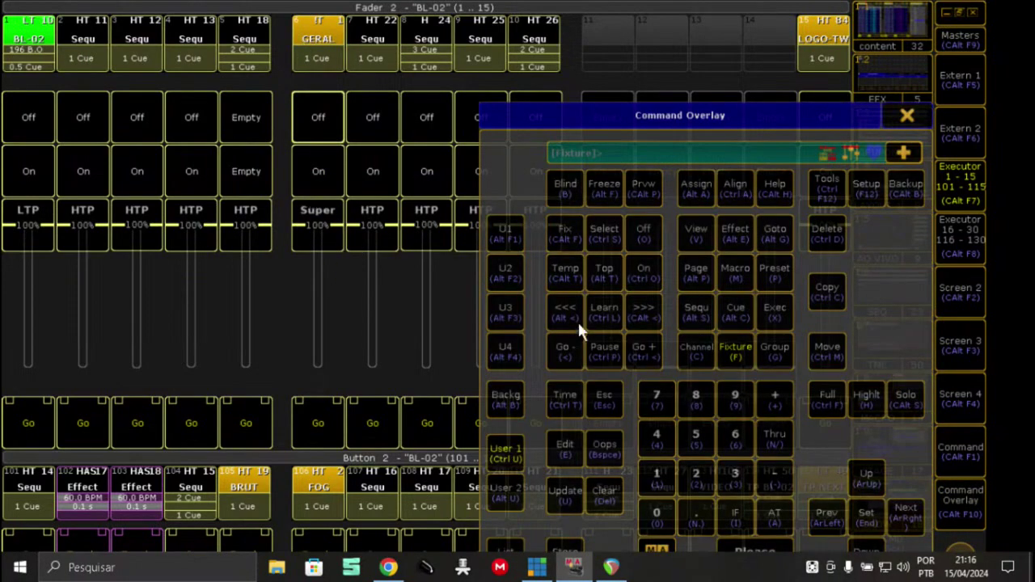
left_click(646, 231)
left_click(775, 310)
left_click(735, 435)
left_click(755, 553)
Fade the GERAL fader to zero with the command At 0 Executor 6 Fade 1
left_click(775, 517)
left_click(659, 518)
left_click(770, 311)
left_click(736, 437)
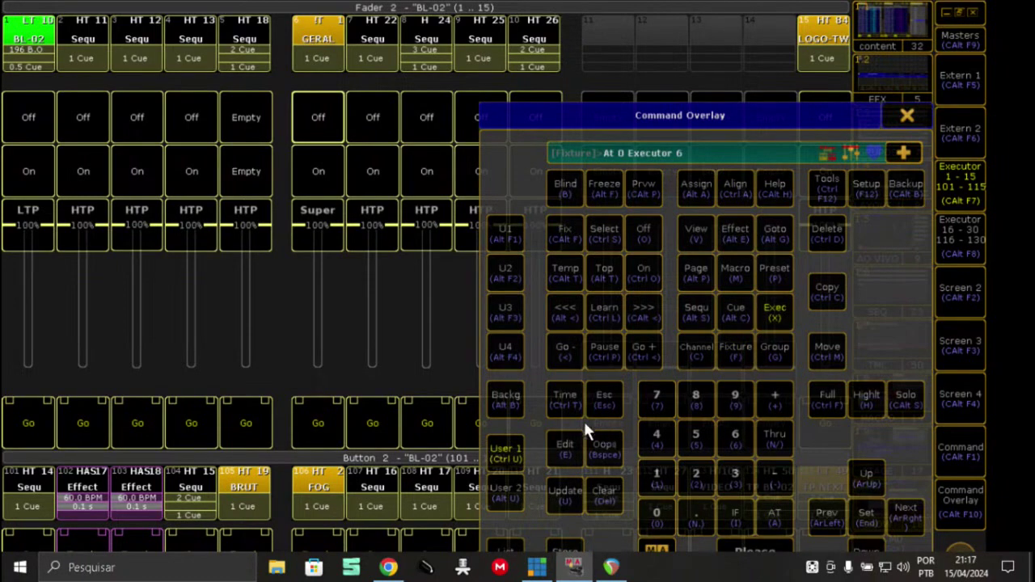
left_click(563, 398)
left_click(654, 472)
left_click(747, 538)
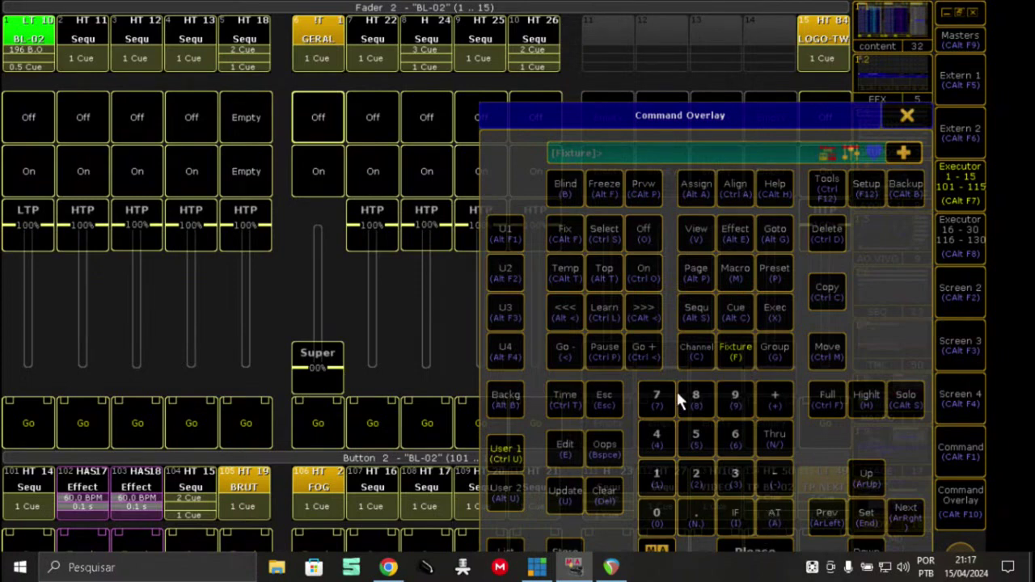
Fade the GERAL fader up to full with the command At 100 Executor 6 Fade 3
left_click(776, 521)
left_click(663, 477)
left_click(664, 511)
left_click(664, 511)
left_click(768, 314)
left_click(736, 438)
left_click(567, 396)
left_click(732, 477)
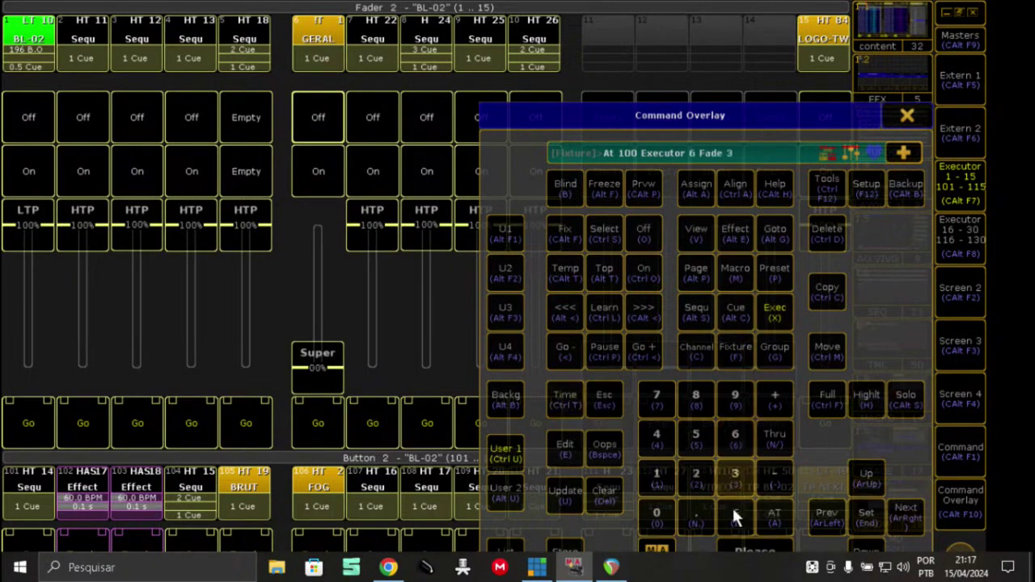
left_click(755, 552)
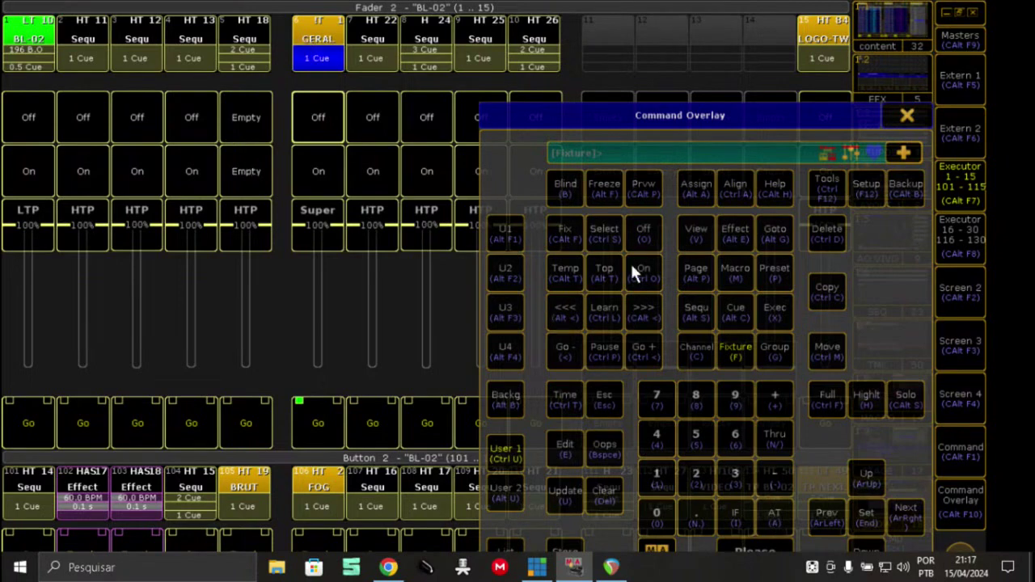
Bring the GERAL fader back down with an At 0 Executor 6 command that includes a fade time
left_click(774, 519)
left_click(655, 514)
left_click(776, 309)
left_click(736, 431)
left_click(565, 399)
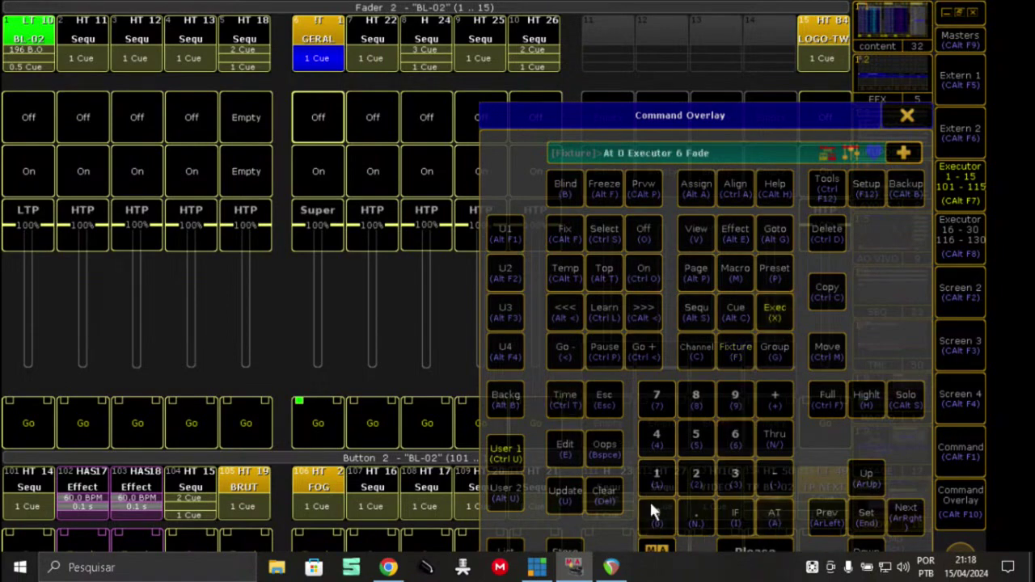
left_click(736, 540)
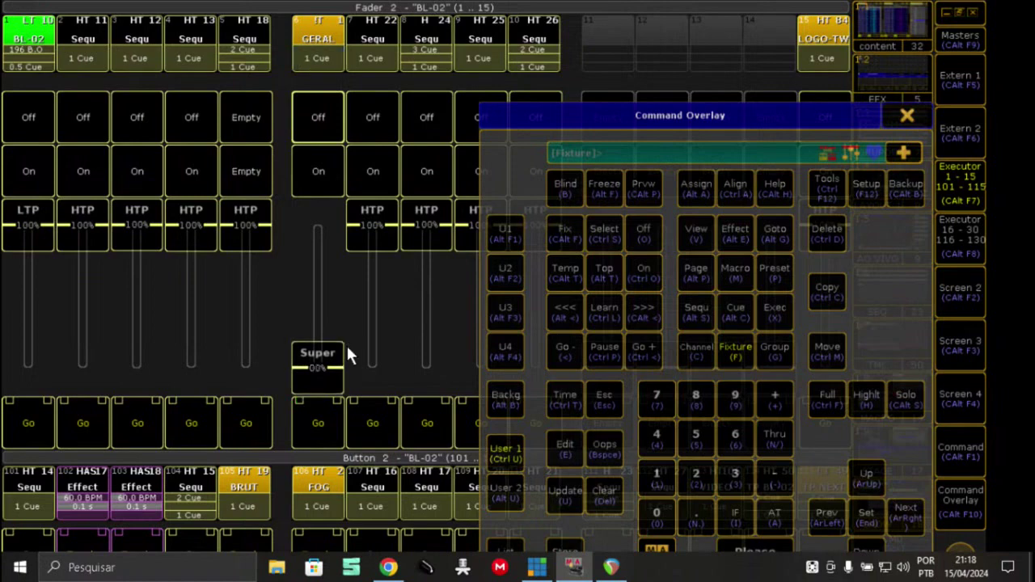
Start the GERAL sequence with a timed fade using the command Go Executor 6 Fade 2
left_click(642, 349)
left_click(771, 310)
left_click(735, 437)
left_click(568, 397)
left_click(695, 477)
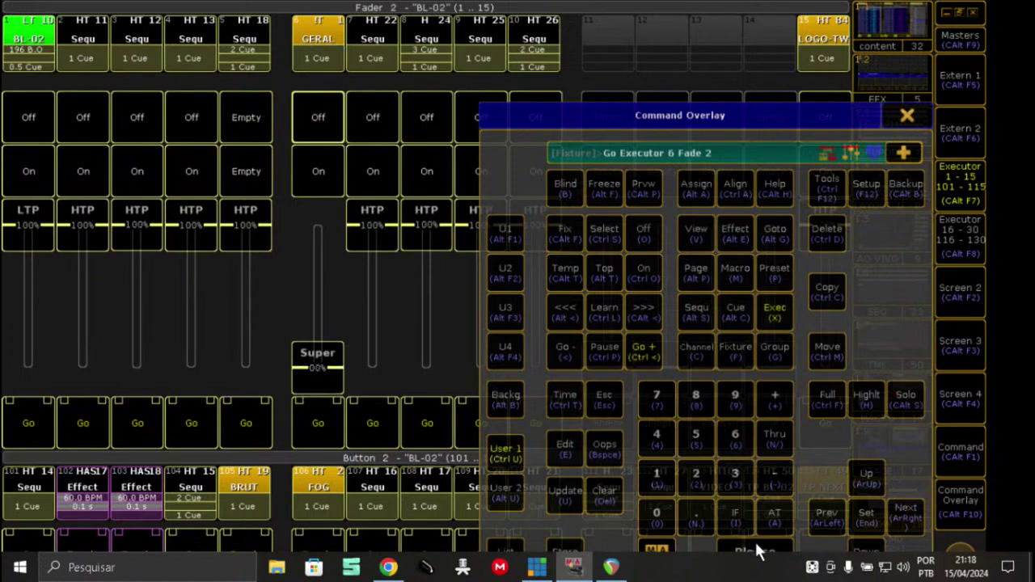
left_click(756, 552)
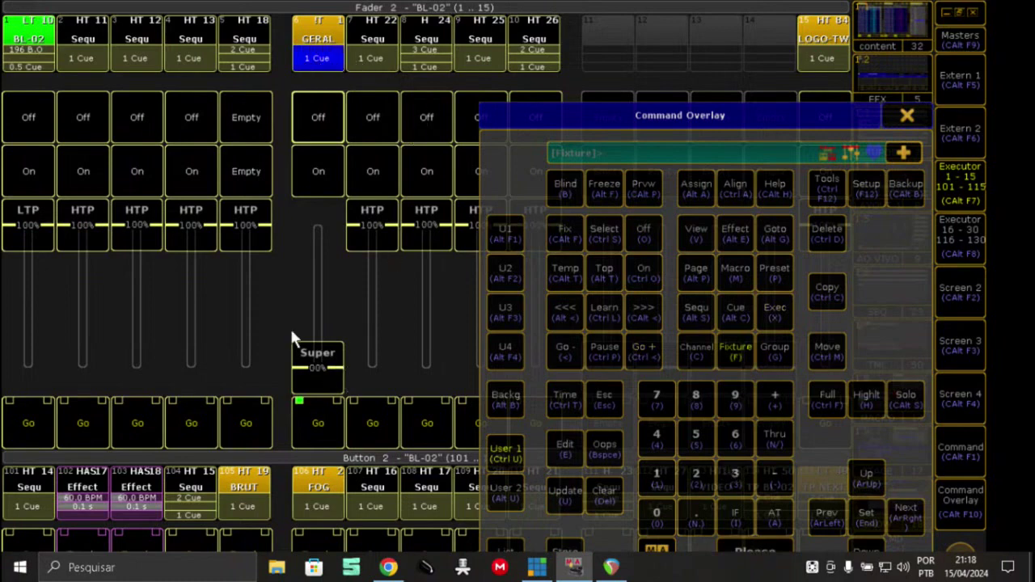
Stop the GERAL sequence with the command Off Executor 6
left_click(644, 231)
left_click(773, 309)
left_click(735, 435)
left_click(754, 552)
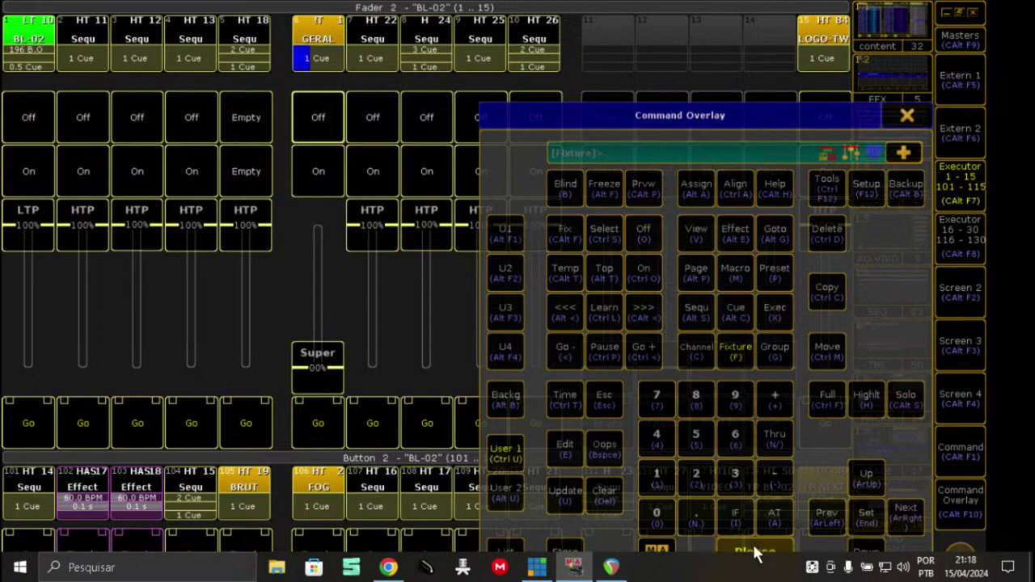
Clear the pending Go command and raise the GERAL fader with At 100 Executor 6 Fade 10
left_click(643, 348)
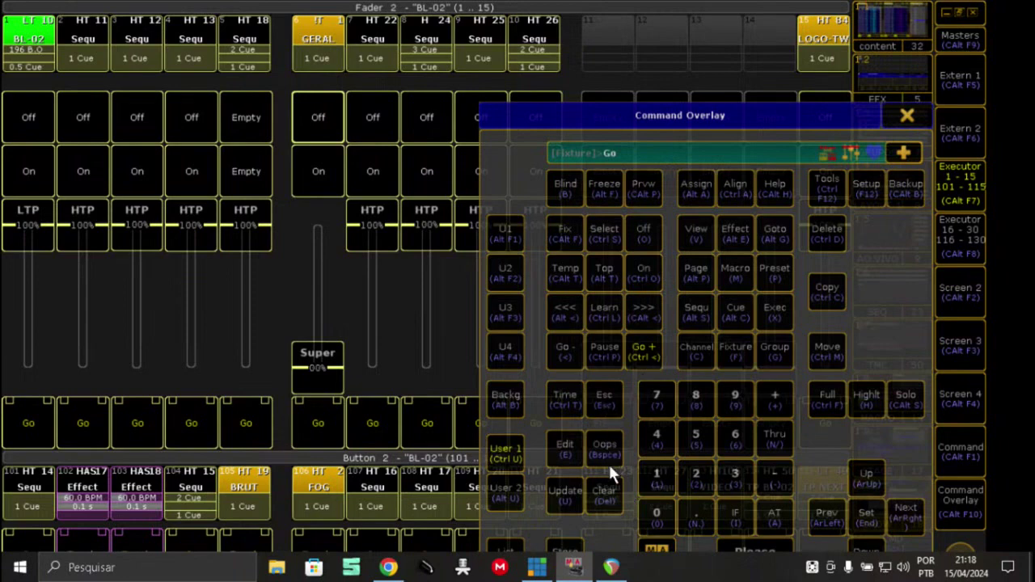
left_click(608, 495)
left_click(772, 518)
left_click(655, 475)
double_click(658, 508)
left_click(779, 304)
left_click(736, 429)
left_click(564, 400)
left_click(655, 473)
left_click(652, 513)
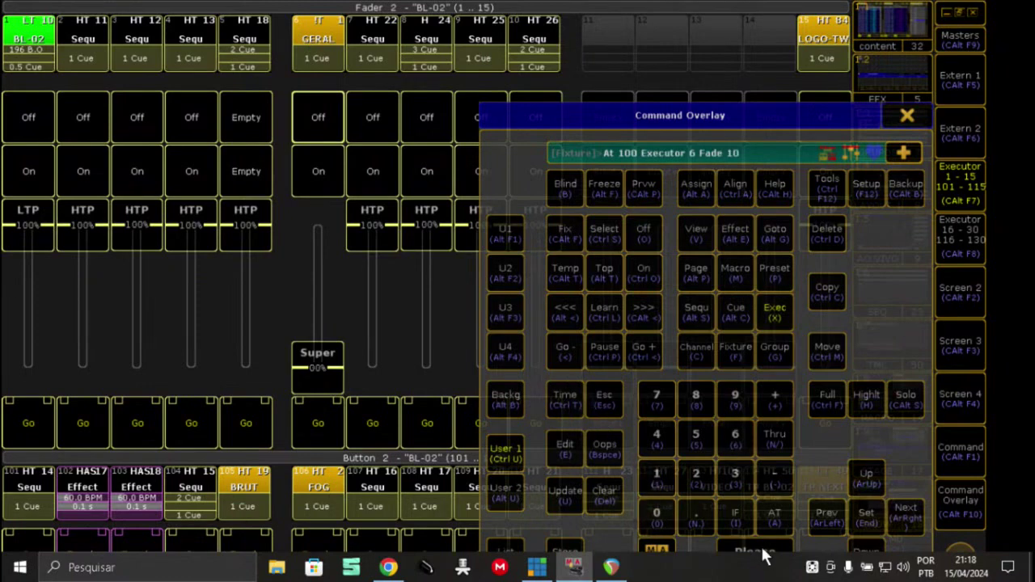
left_click(764, 552)
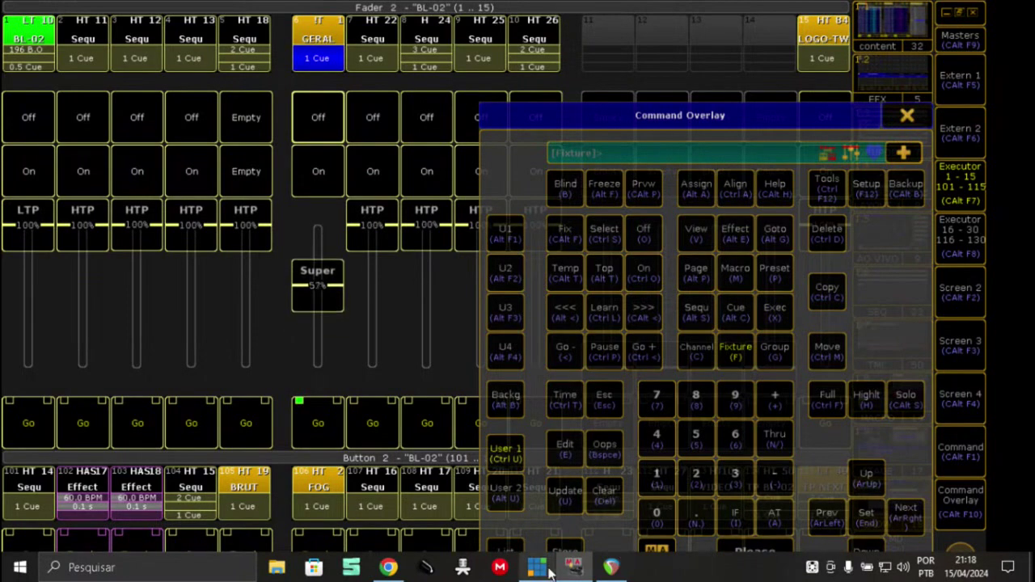
Switch to vMix, choose the LOGO MA.png input for preview, and fade it to the live output
mouse_move(537, 570)
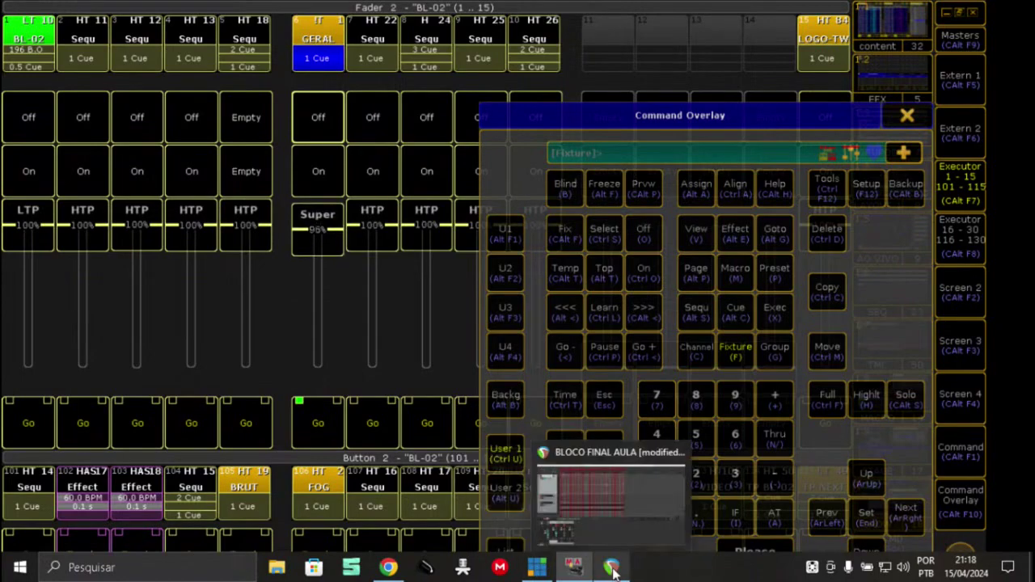
left_click(537, 568)
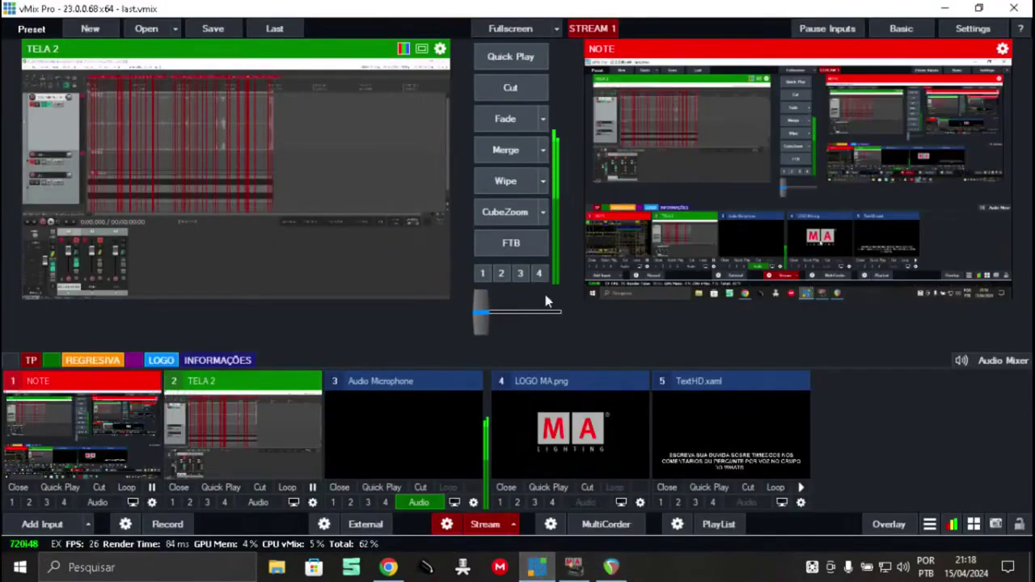
left_click(550, 387)
left_click(506, 114)
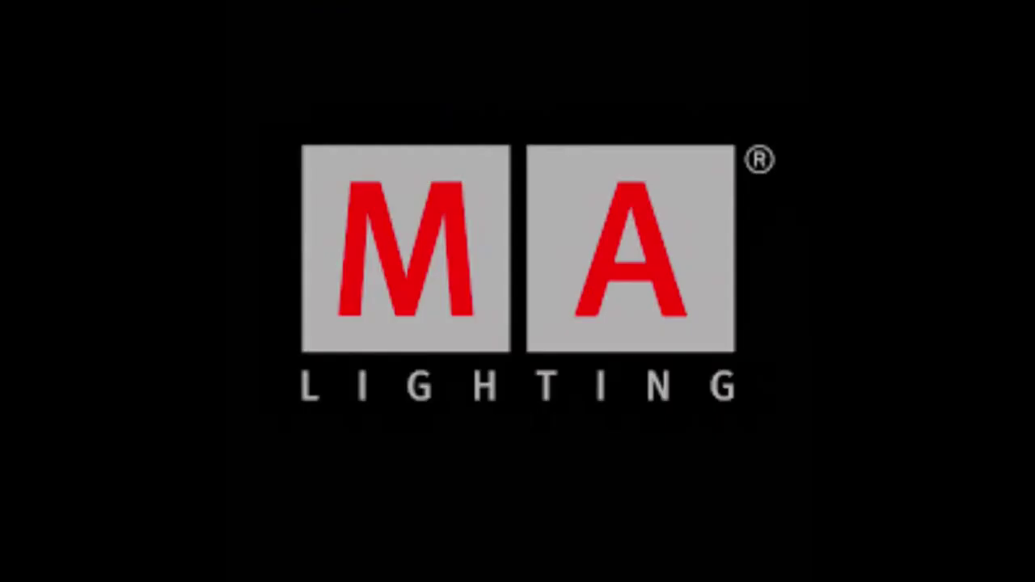